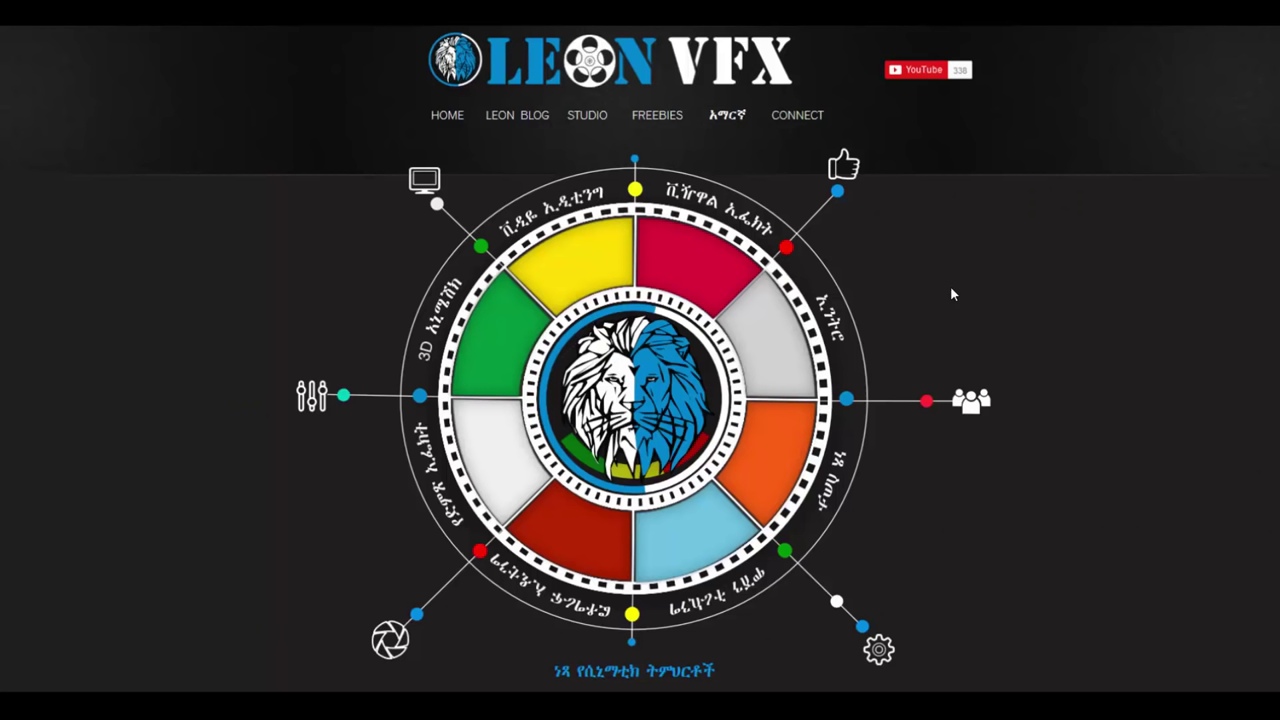
- Open the Privacy category of Windows Settings on its General options
{"action": "key", "text": "super"}
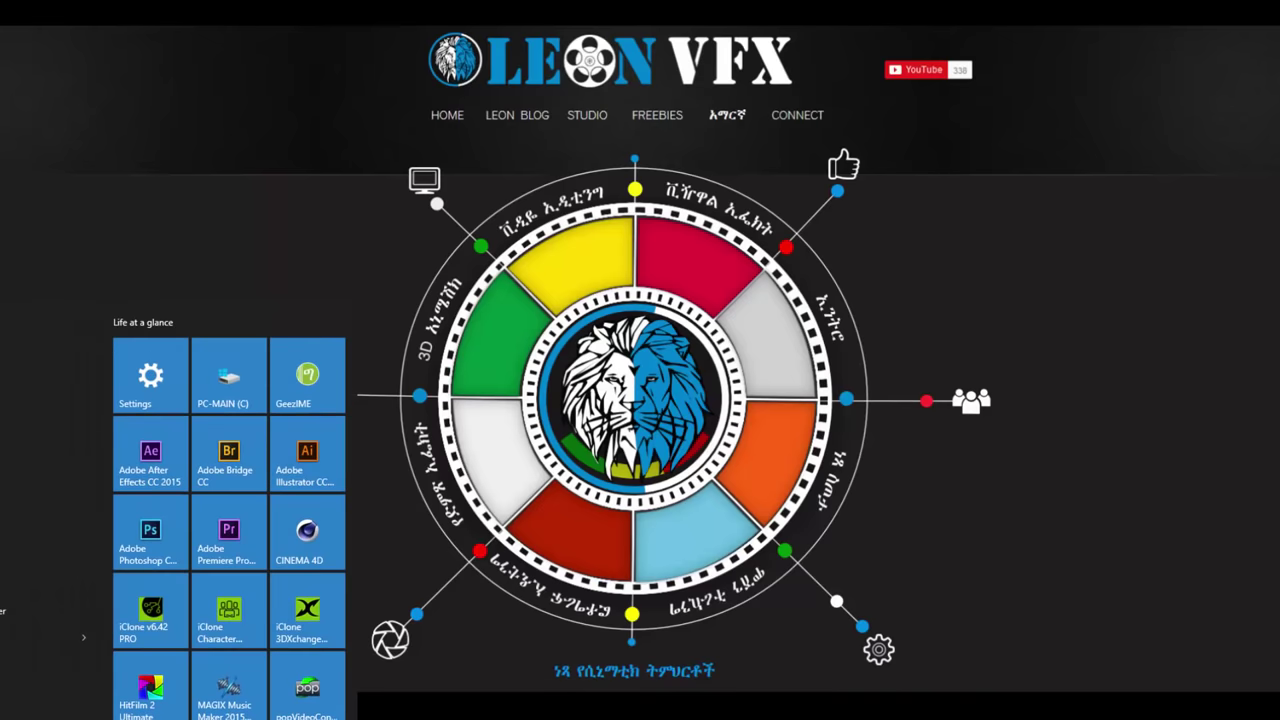
{"action": "left_click", "coordinate": [48, 664]}
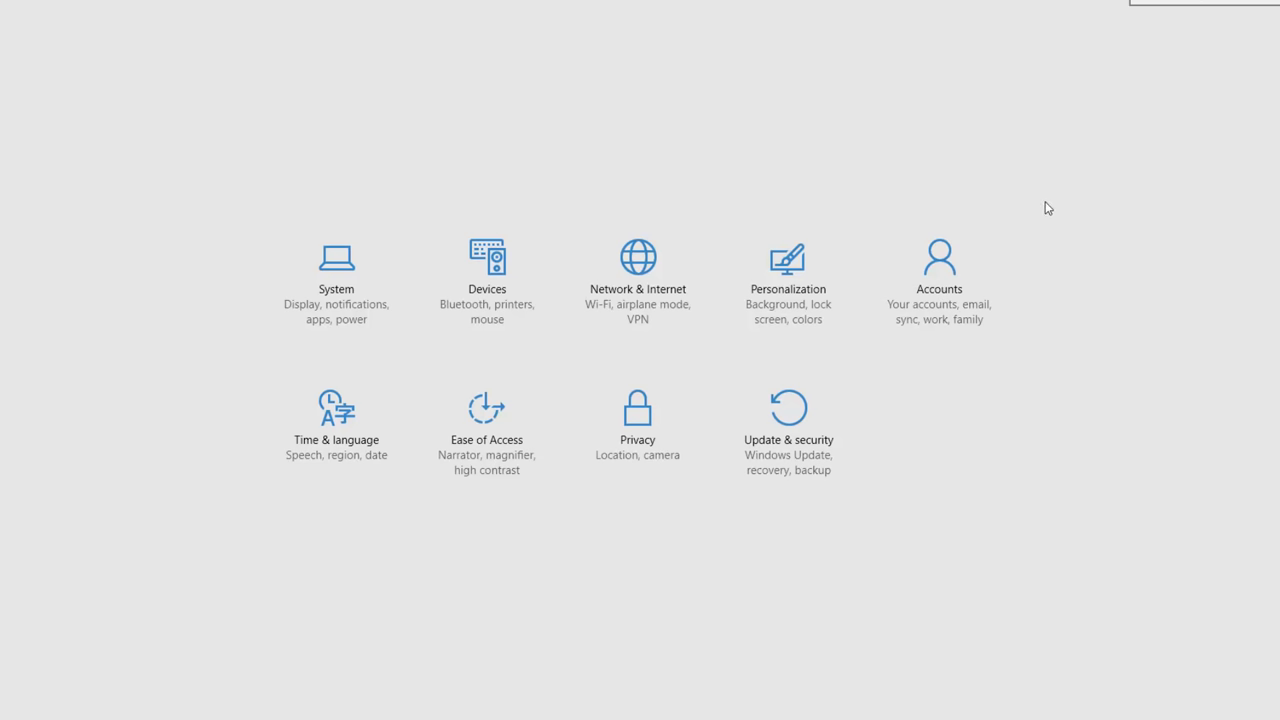
{"action": "left_click", "coordinate": [641, 421]}
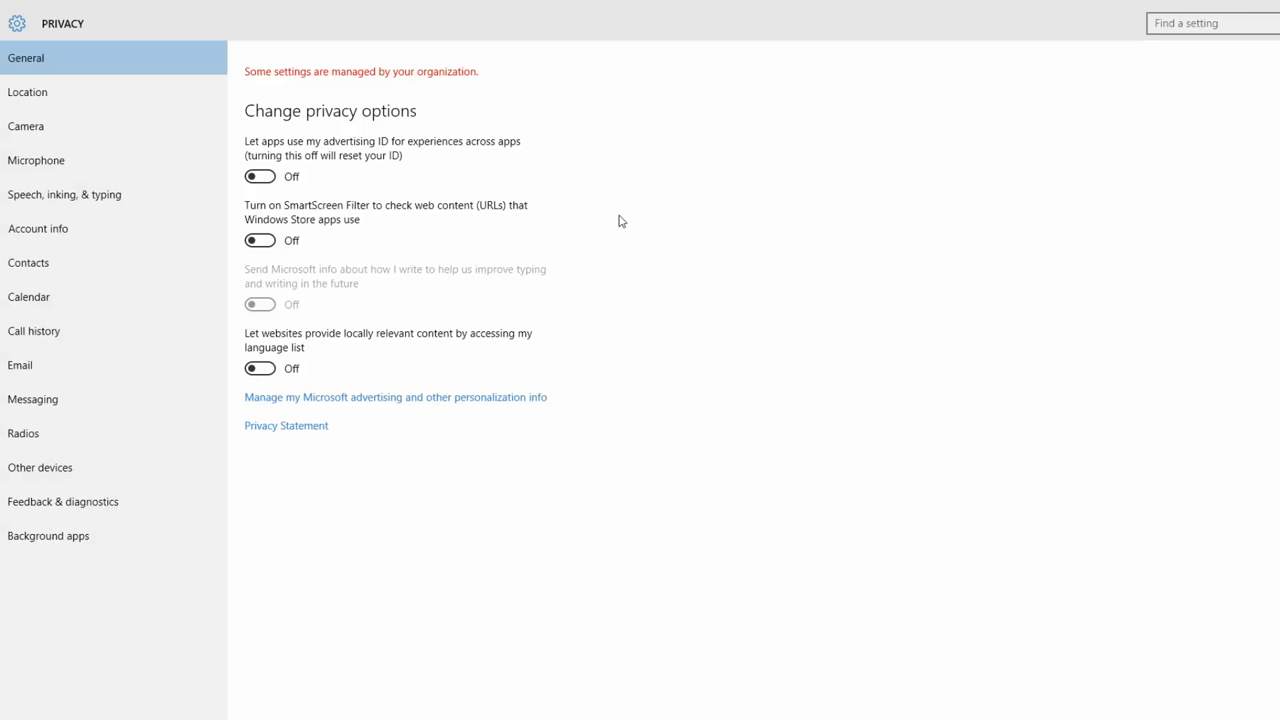
{"action": "left_click", "coordinate": [54, 57]}
- Examine the Location privacy settings, including location history and the apps that can use the location
{"action": "left_click", "coordinate": [57, 100]}
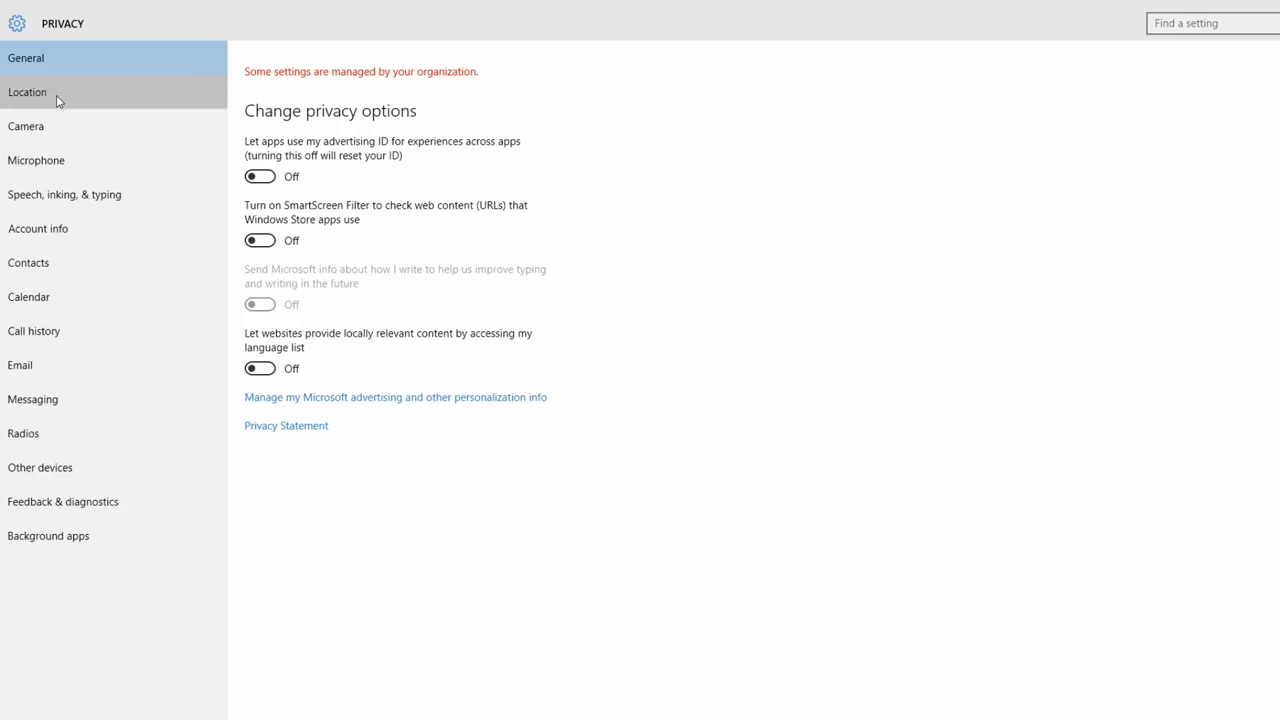
{"action": "scroll", "coordinate": [500, 190], "scroll_direction": "down", "scroll_amount": 3}
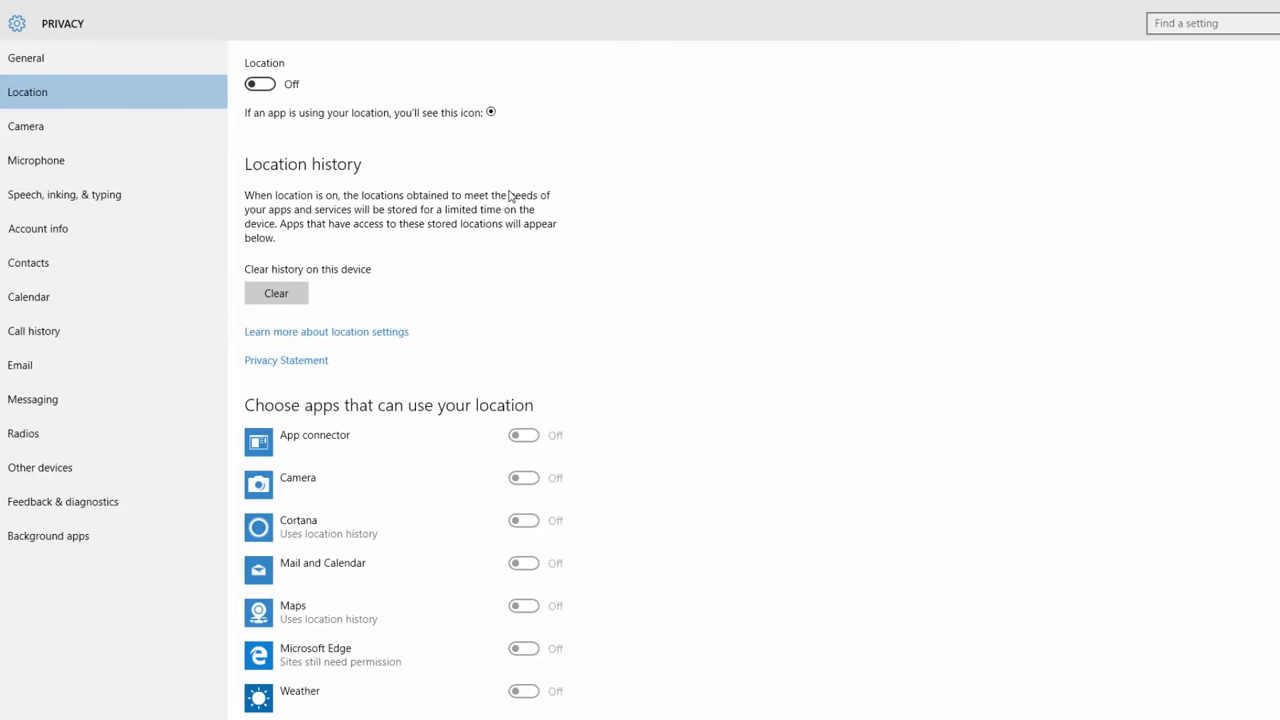
{"action": "scroll", "coordinate": [300, 145], "scroll_direction": "up", "scroll_amount": 2}
{"action": "scroll", "coordinate": [663, 206], "scroll_direction": "down", "scroll_amount": 3}
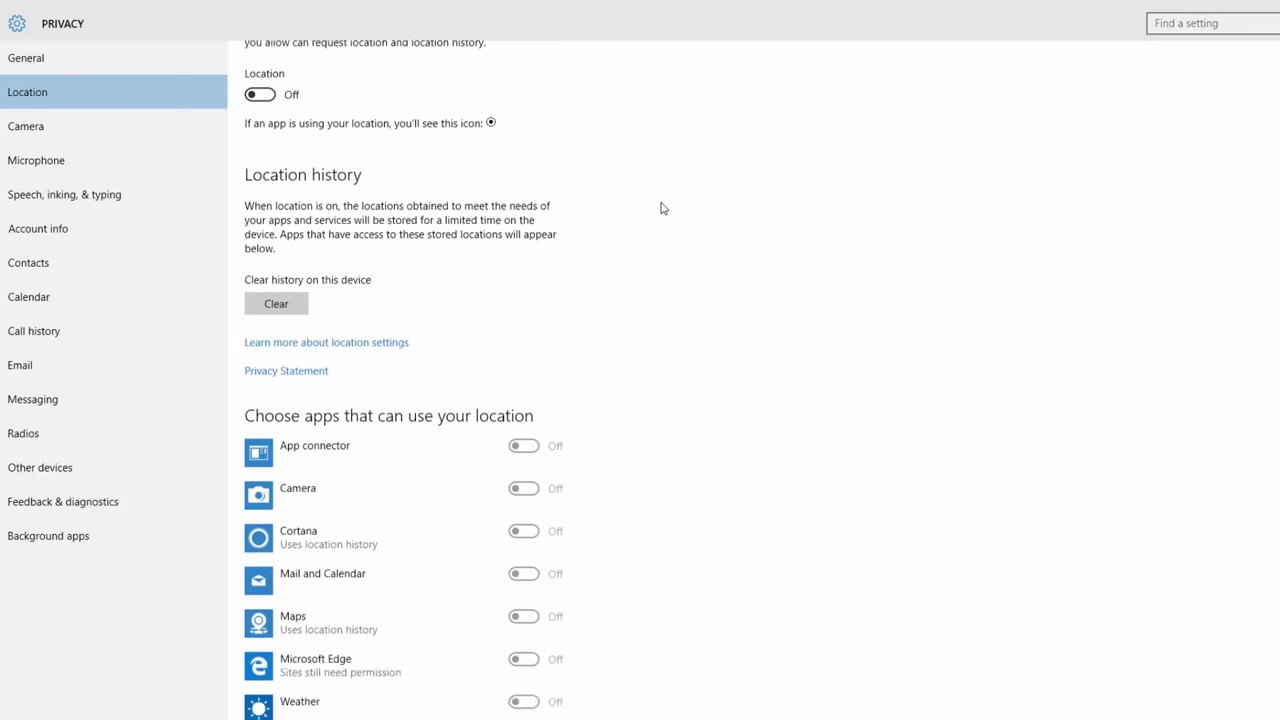
- Review the privacy settings for Camera, Microphone, Speech, inking, & typing, and Account info
{"action": "left_click", "coordinate": [37, 128]}
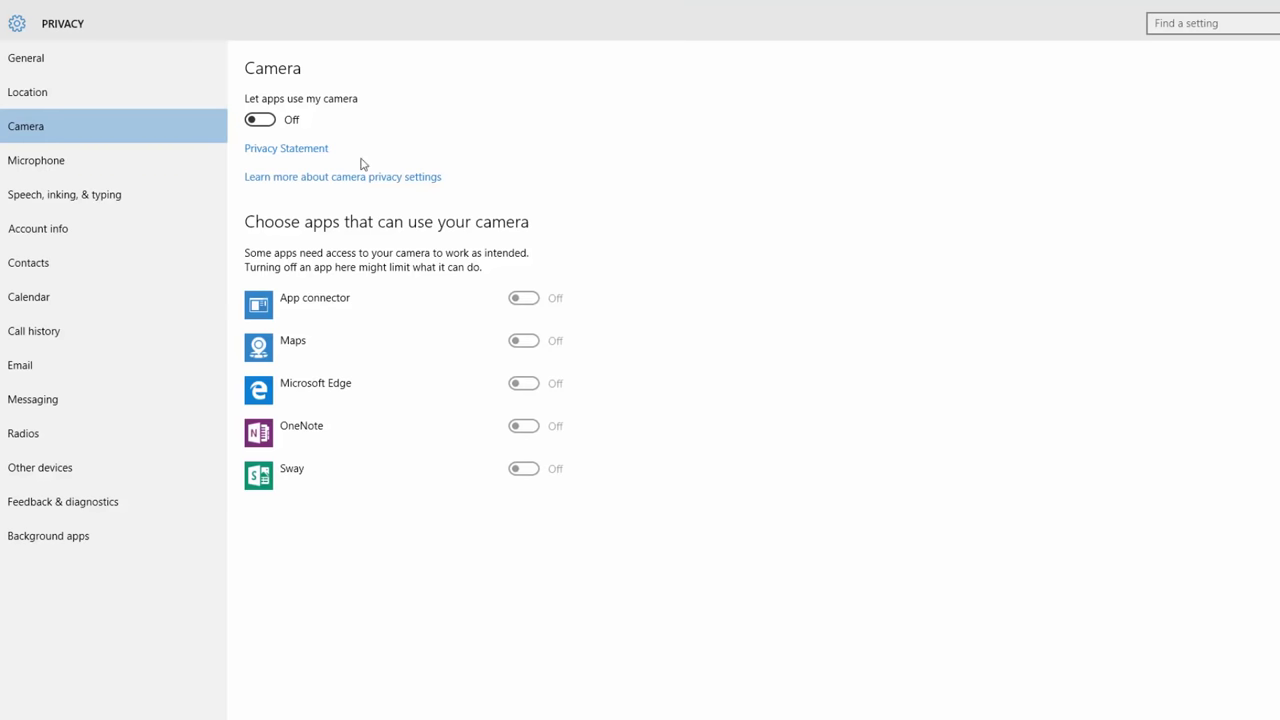
{"action": "left_click", "coordinate": [60, 168]}
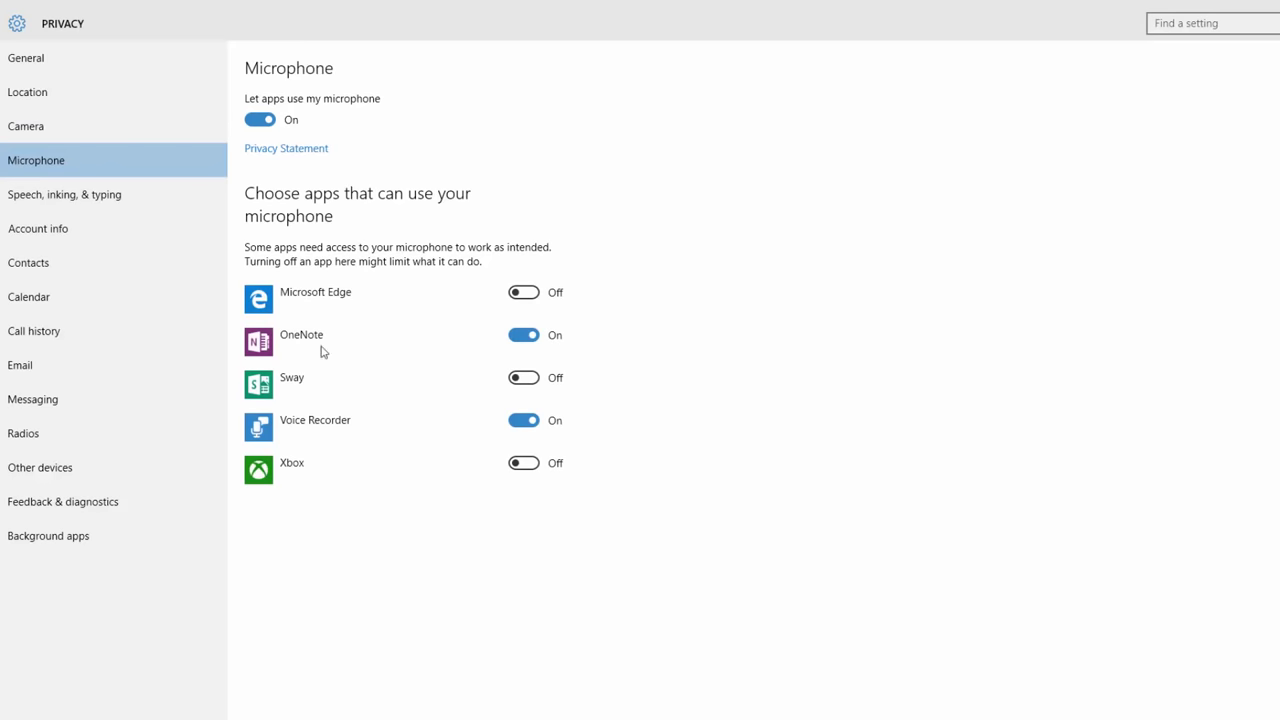
{"action": "left_click", "coordinate": [44, 204]}
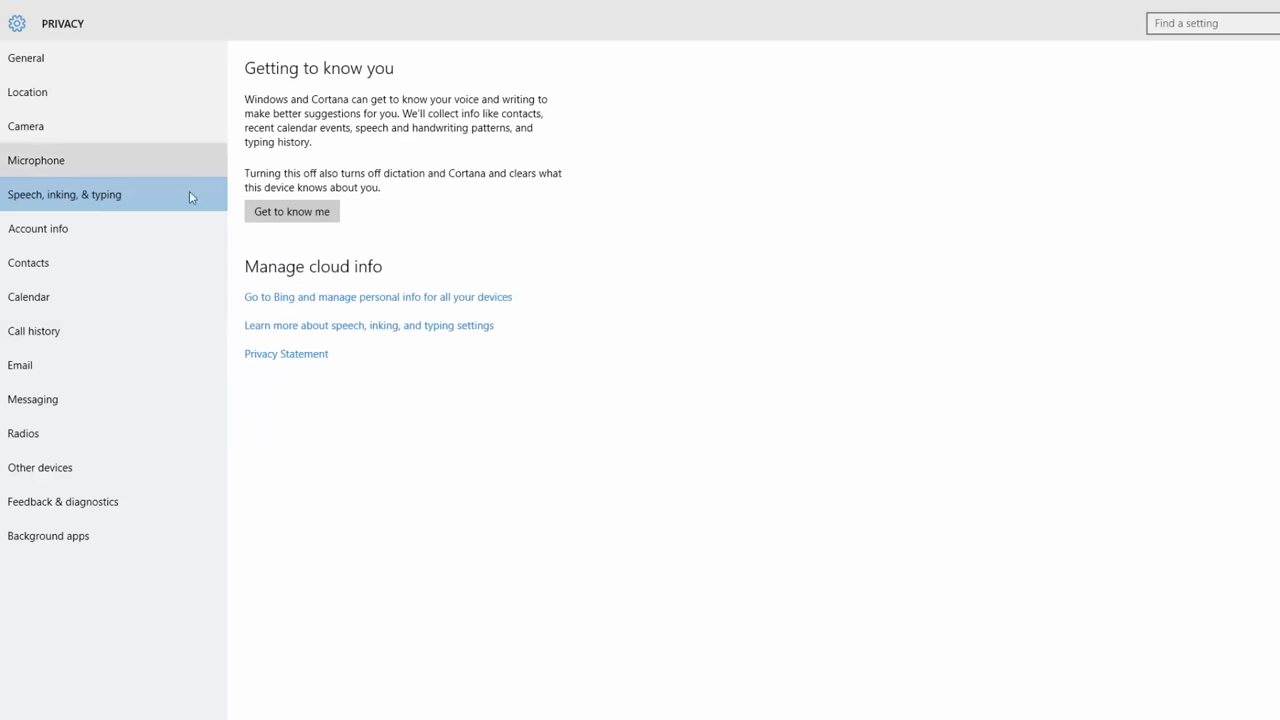
{"action": "left_click", "coordinate": [60, 239]}
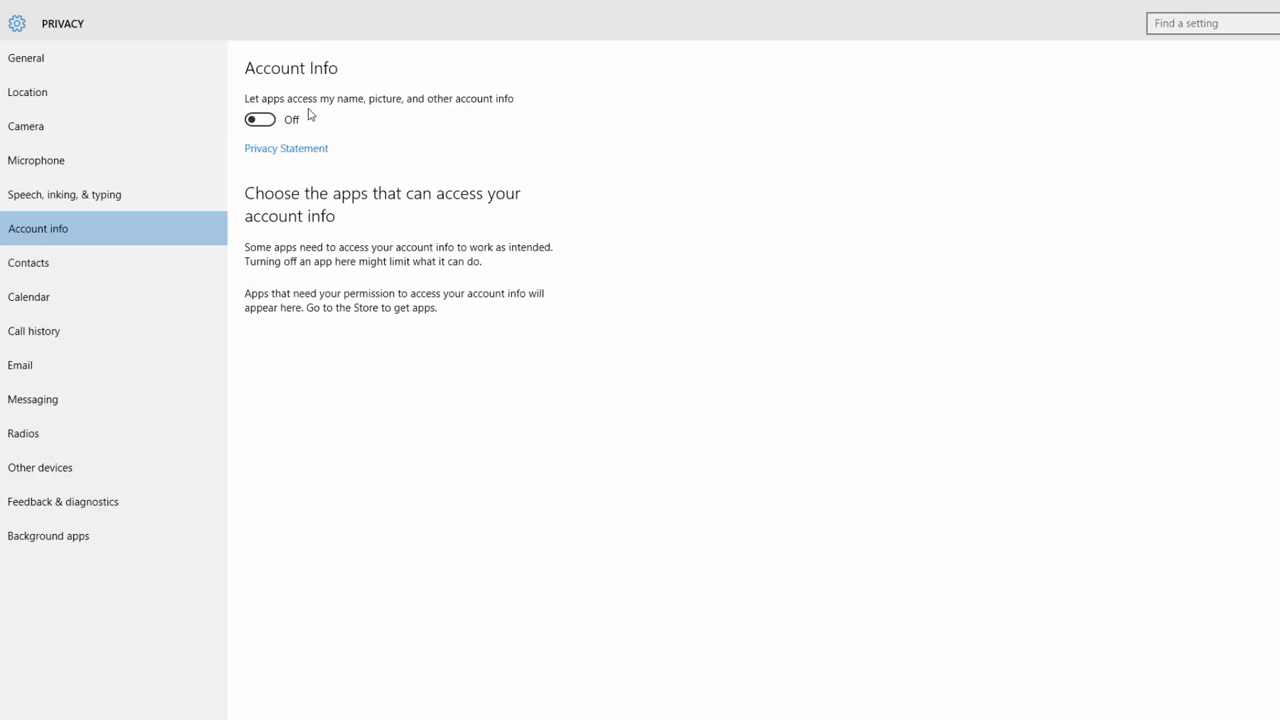
- Review the privacy settings for Contacts, Calendar, Call history, Email, and Messaging
{"action": "left_click", "coordinate": [47, 266]}
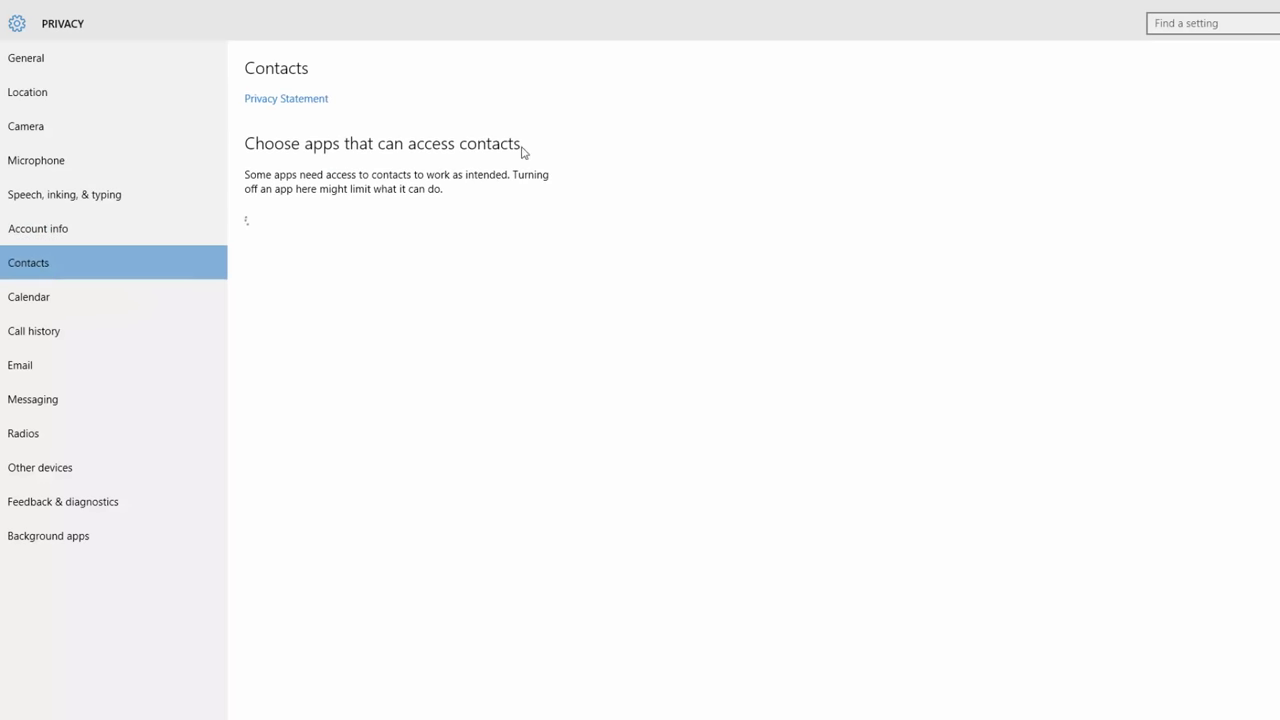
{"action": "left_click", "coordinate": [20, 304]}
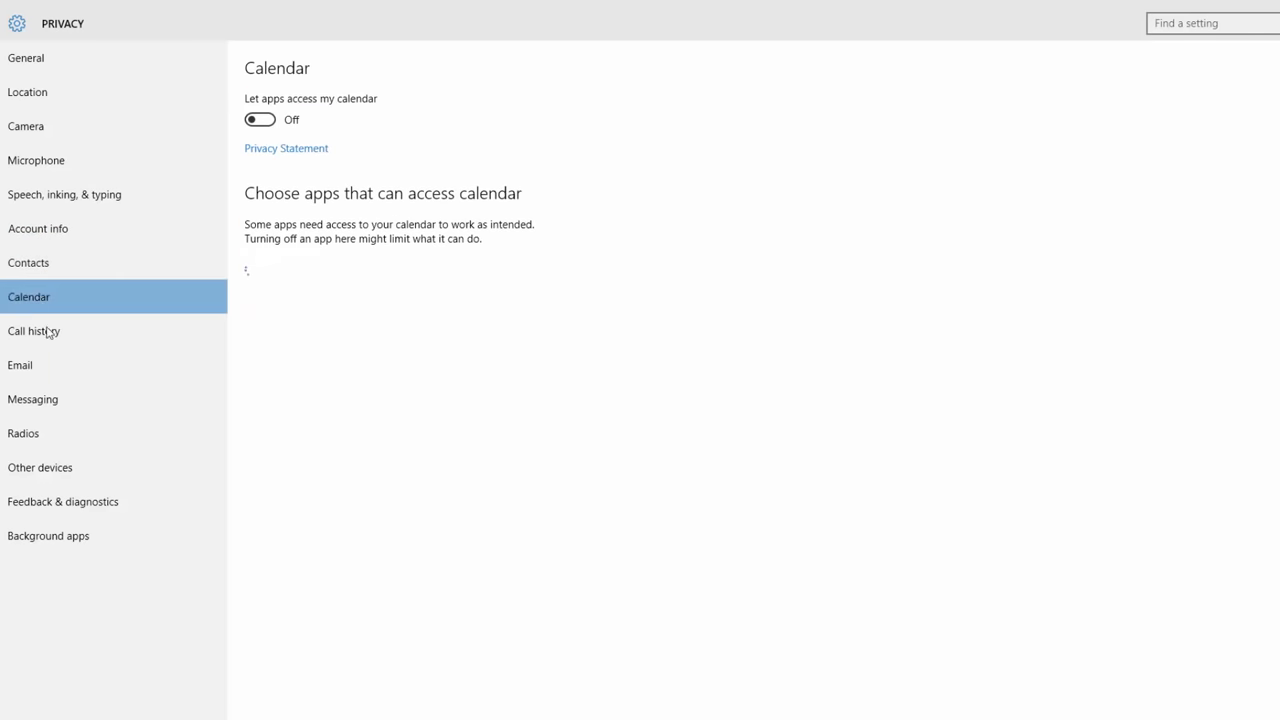
{"action": "left_click", "coordinate": [39, 331]}
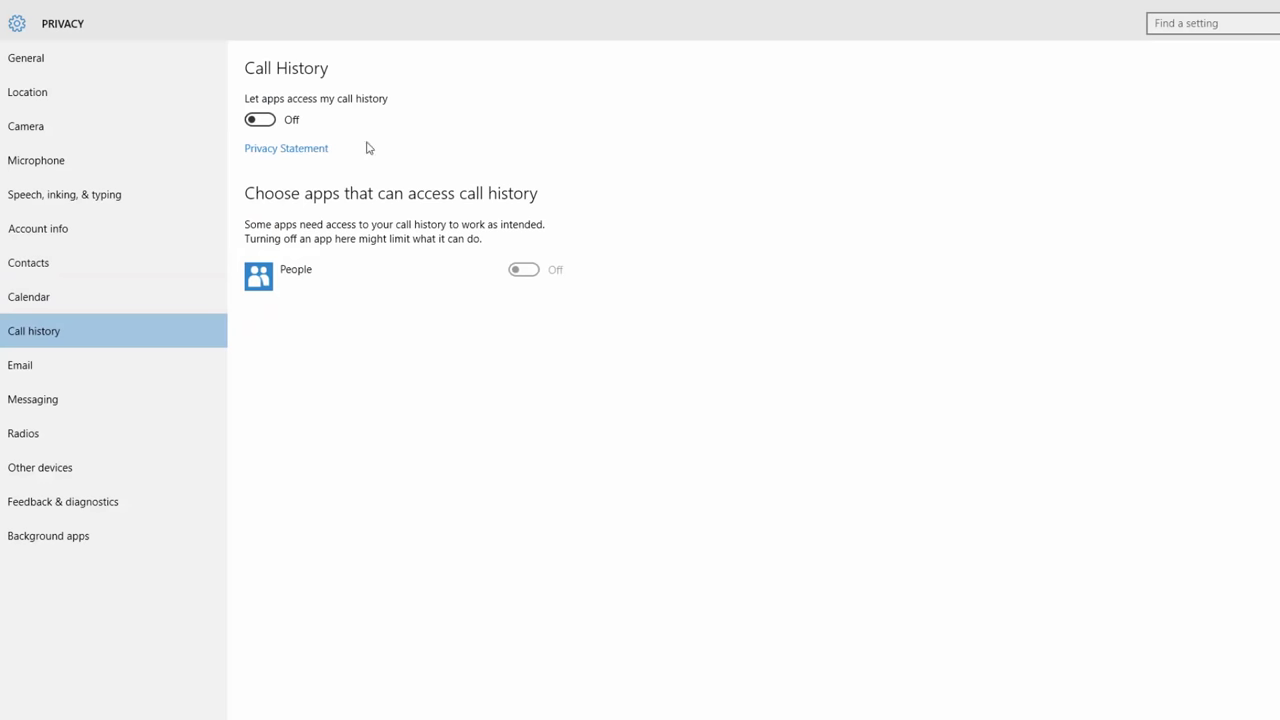
{"action": "left_click", "coordinate": [66, 378]}
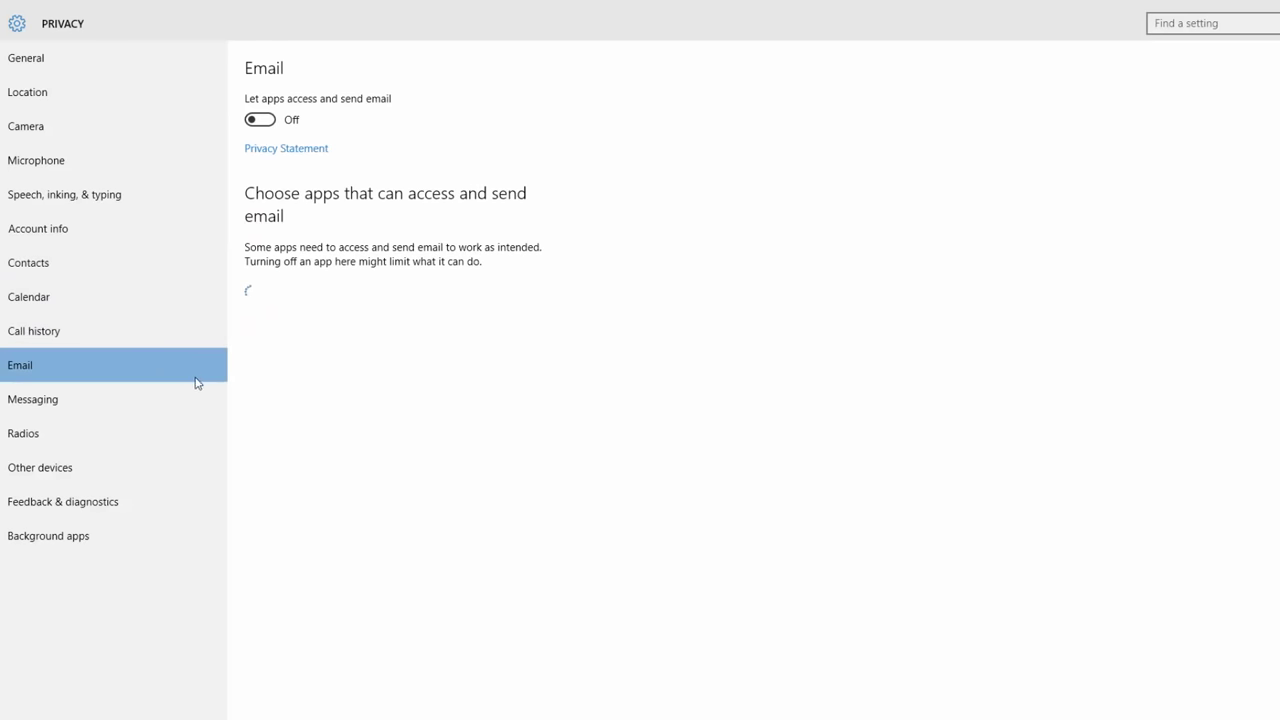
{"action": "left_click", "coordinate": [128, 397]}
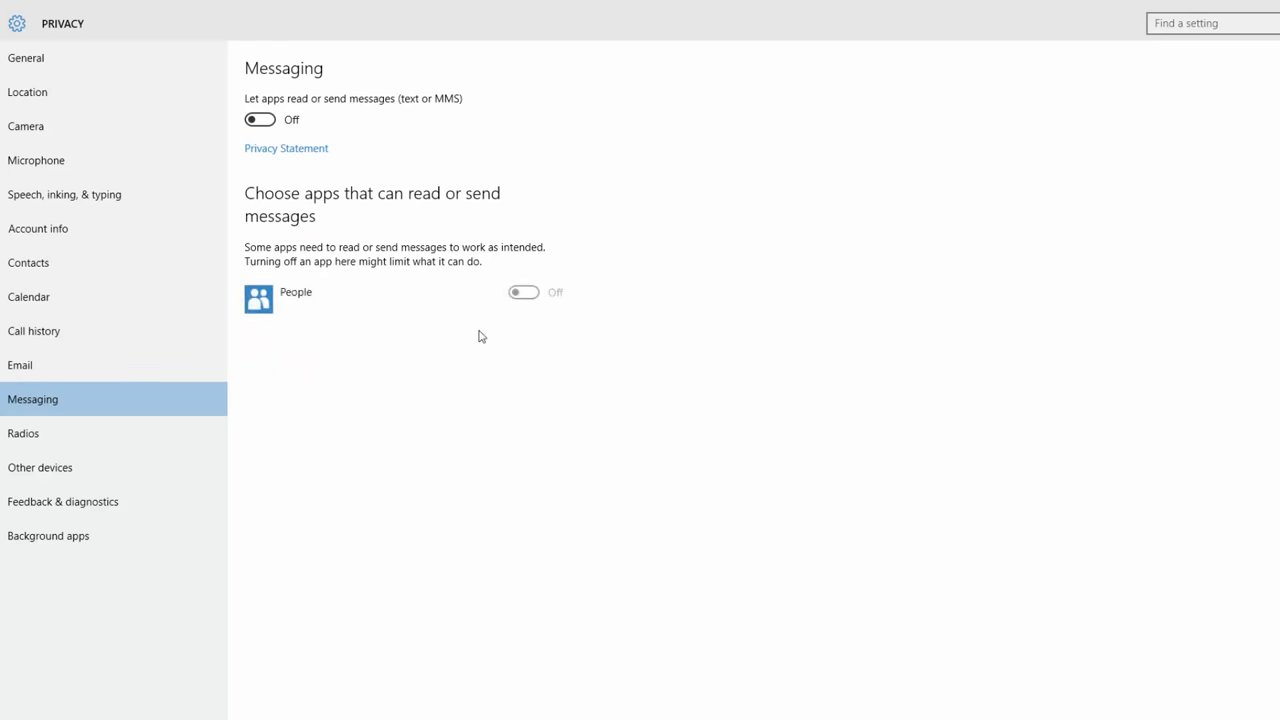
- Review the Radios and Other devices privacy settings, including syncing with wireless devices
{"action": "left_click", "coordinate": [68, 448]}
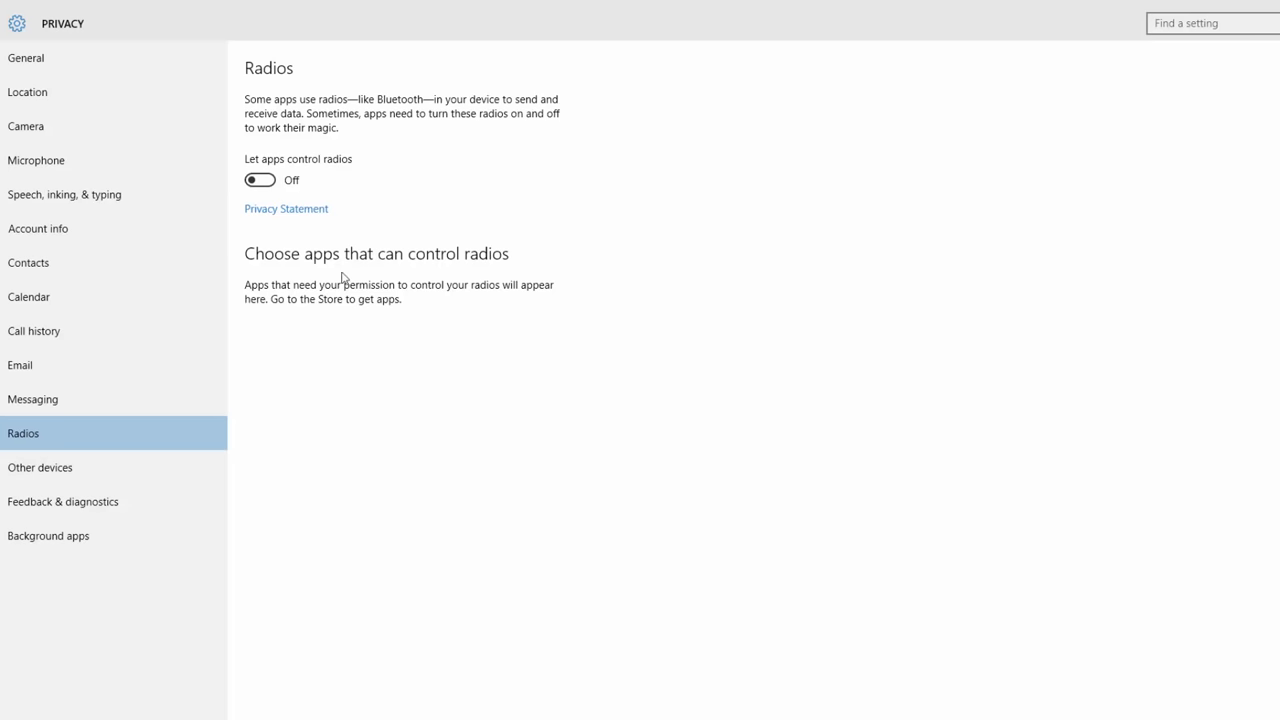
{"action": "left_click", "coordinate": [62, 467]}
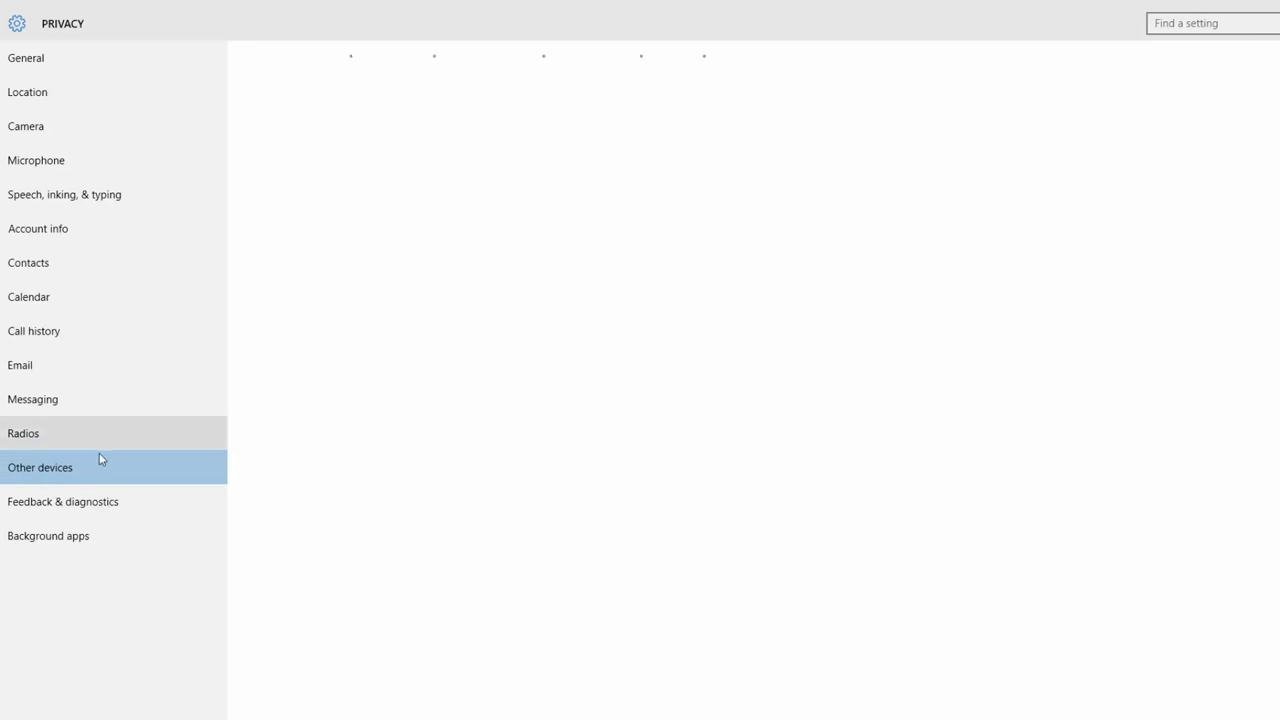
{"action": "left_click_drag", "start_coordinate": [258, 131], "coordinate": [240, 131]}
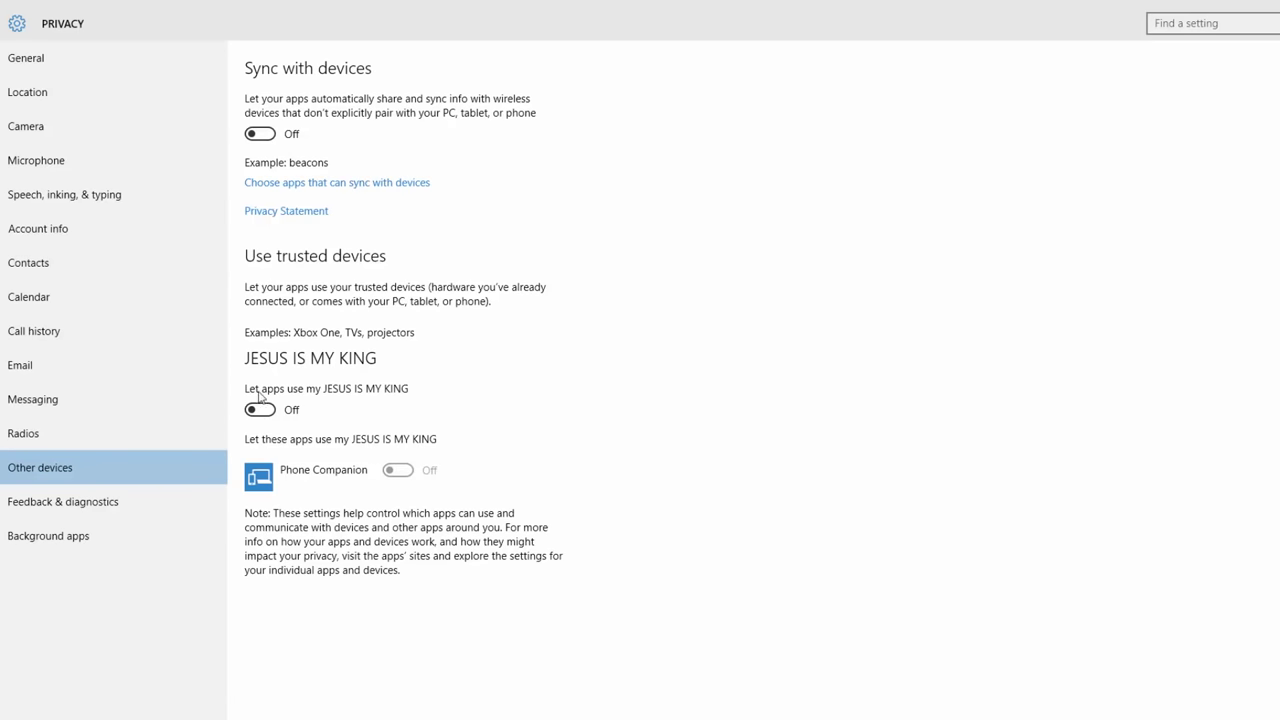
- Set the Windows feedback frequency to Never and view the levels available for device data sent to Microsoft
{"action": "left_click", "coordinate": [92, 505]}
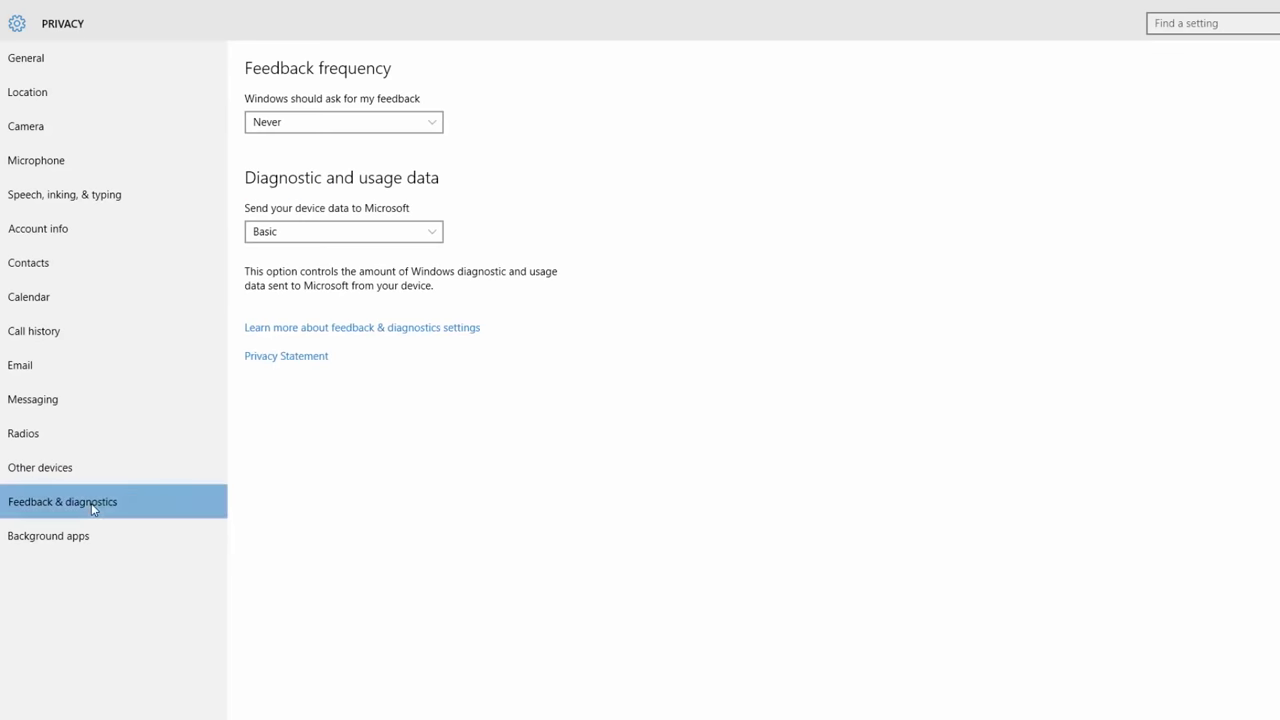
{"action": "left_click", "coordinate": [354, 126]}
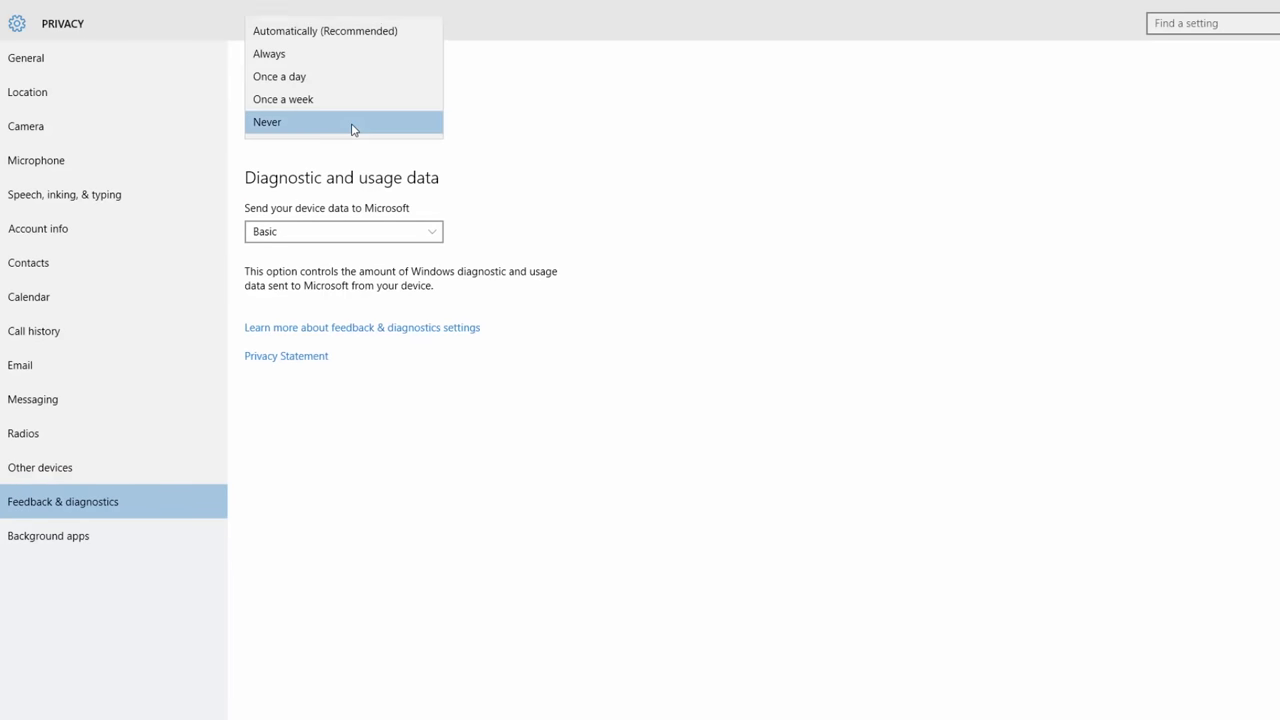
{"action": "left_click", "coordinate": [286, 119]}
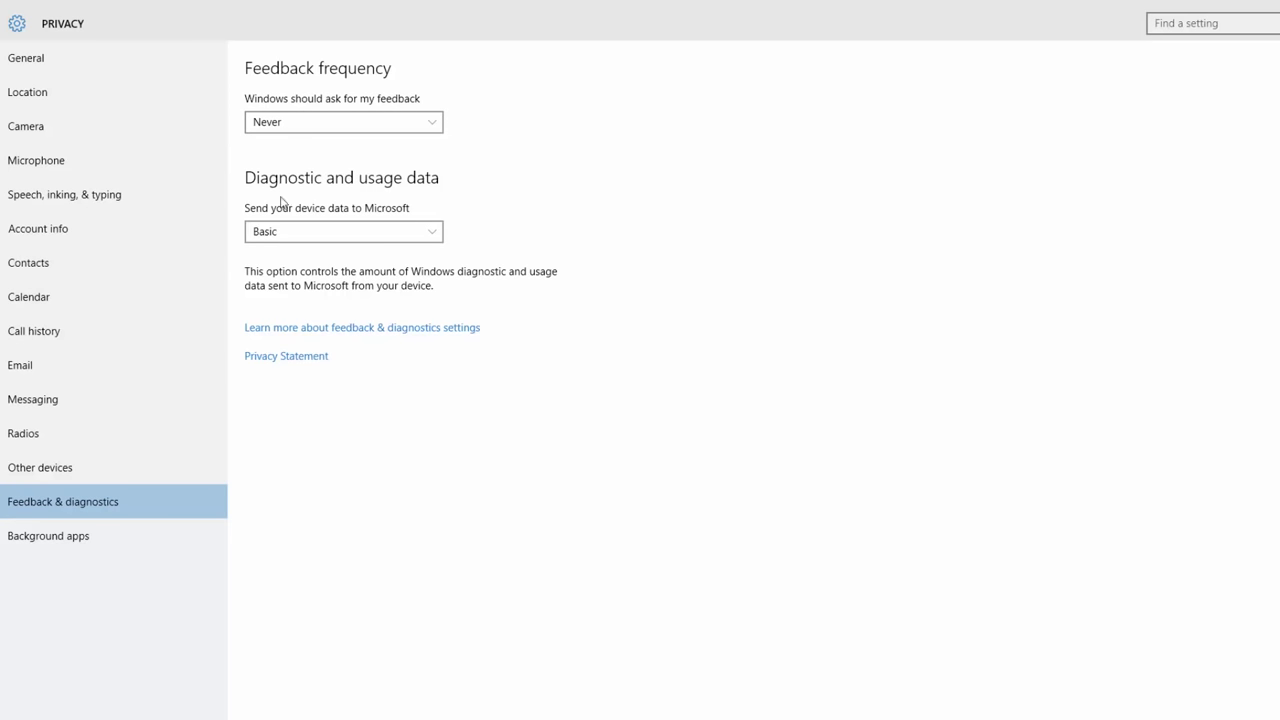
{"action": "left_click", "coordinate": [403, 235]}
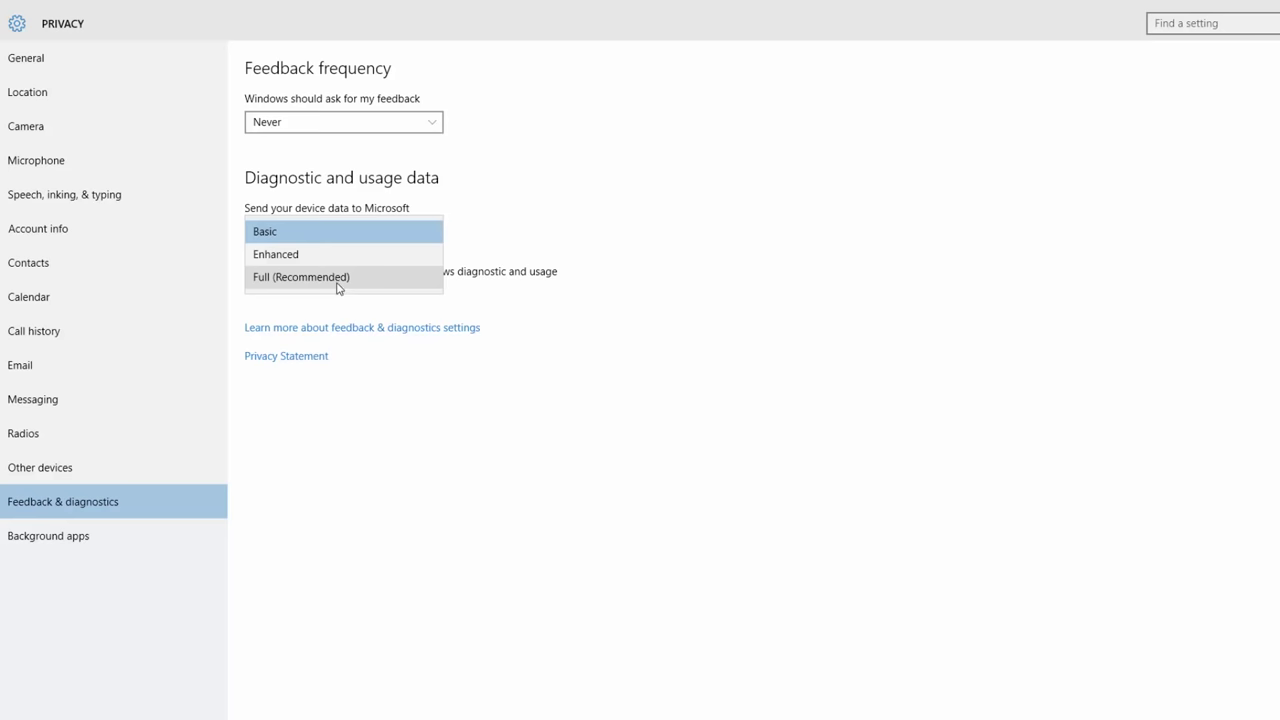
{"action": "left_click", "coordinate": [829, 206]}
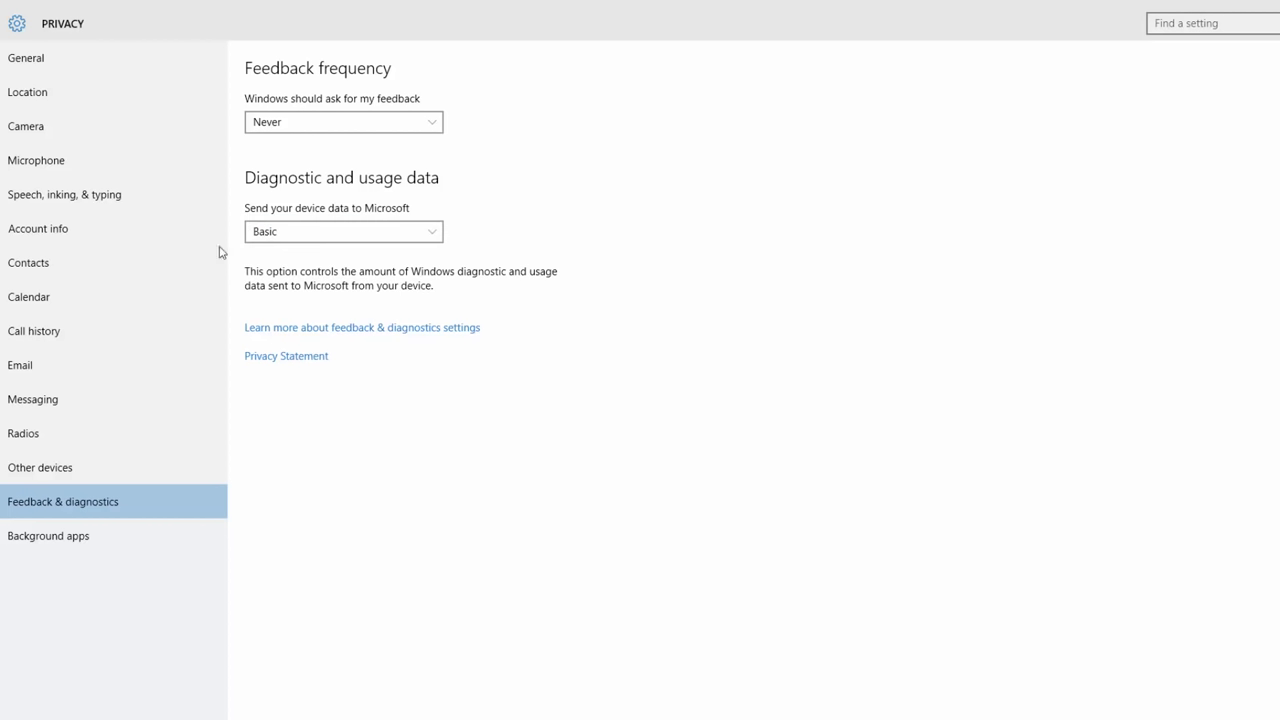
- Check which apps may run in the background and return to the Settings home page
{"action": "left_click", "coordinate": [60, 538]}
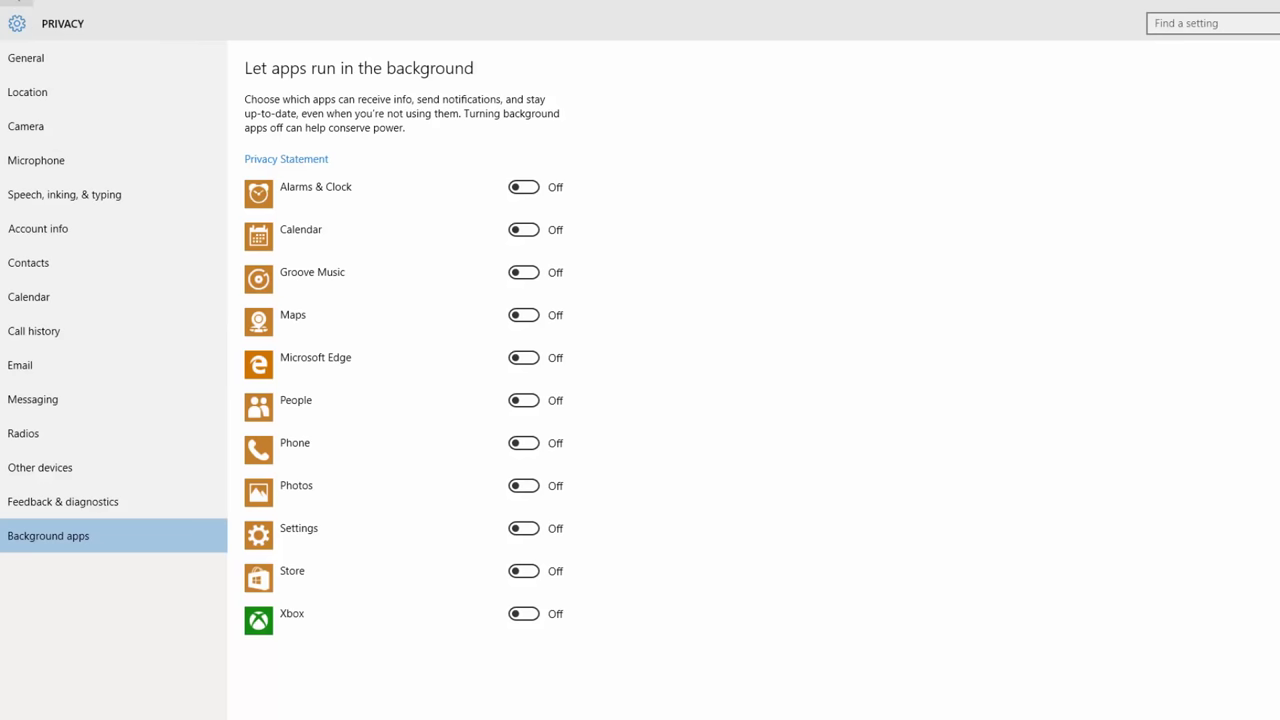
{"action": "left_click", "coordinate": [20, 2]}
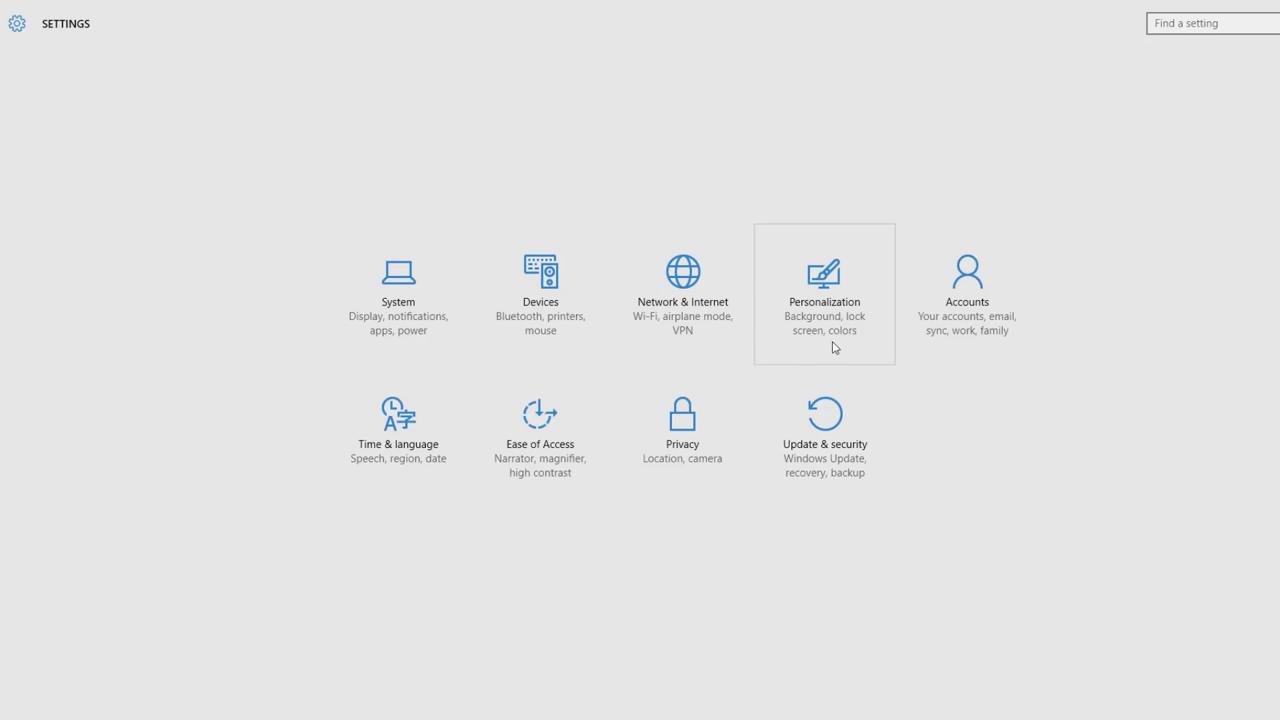
- Review the Colors, Lock screen, and Themes pages of the Personalization settings
{"action": "left_click", "coordinate": [826, 282]}
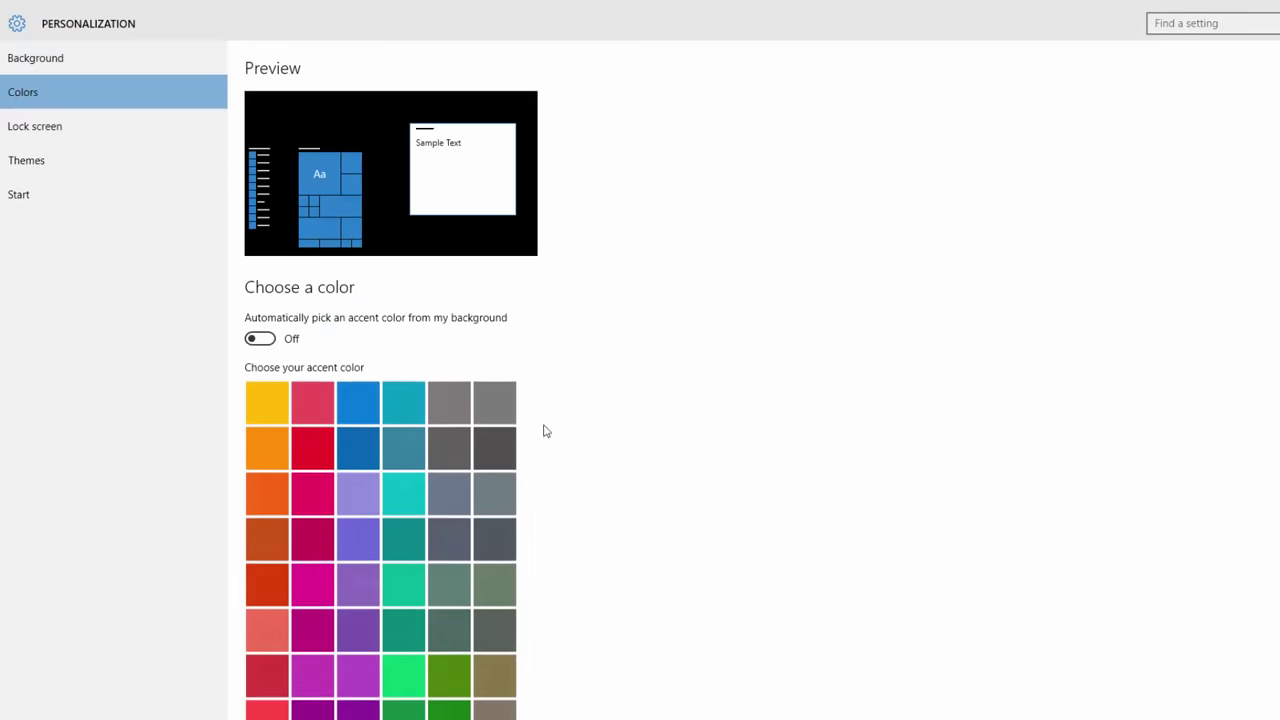
{"action": "scroll", "coordinate": [403, 309], "scroll_direction": "down", "scroll_amount": 3}
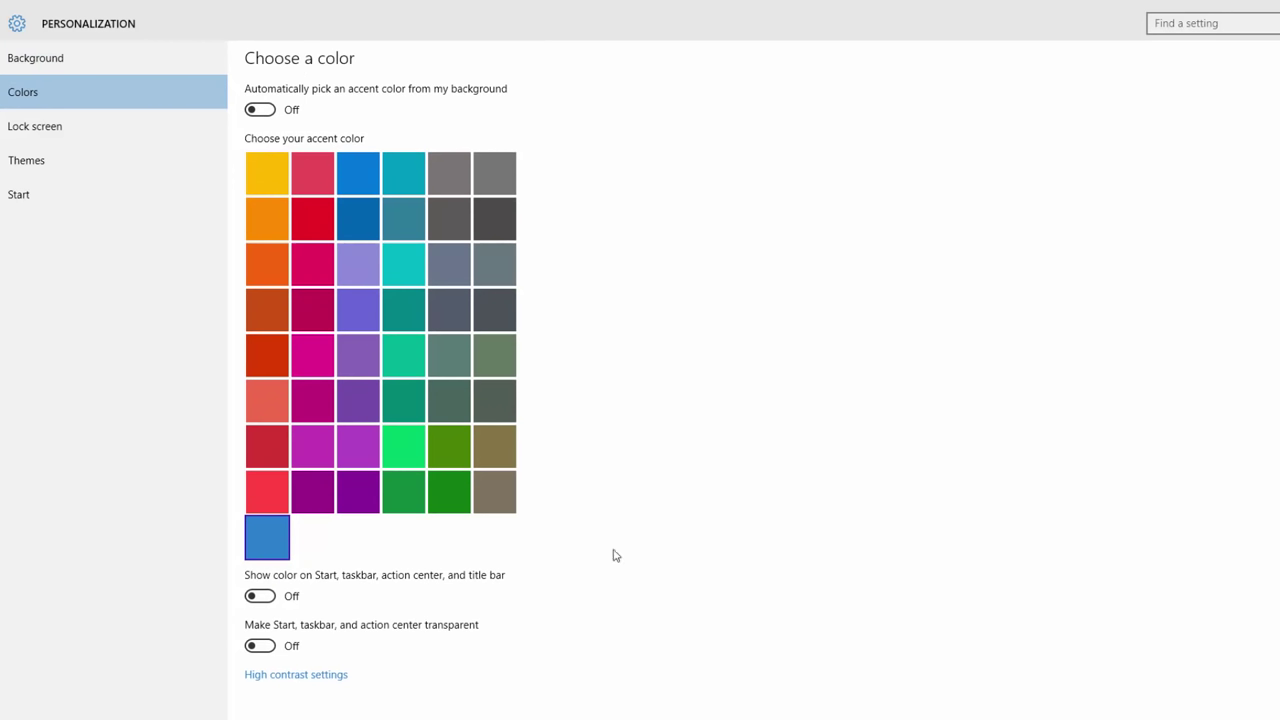
{"action": "left_click", "coordinate": [73, 131]}
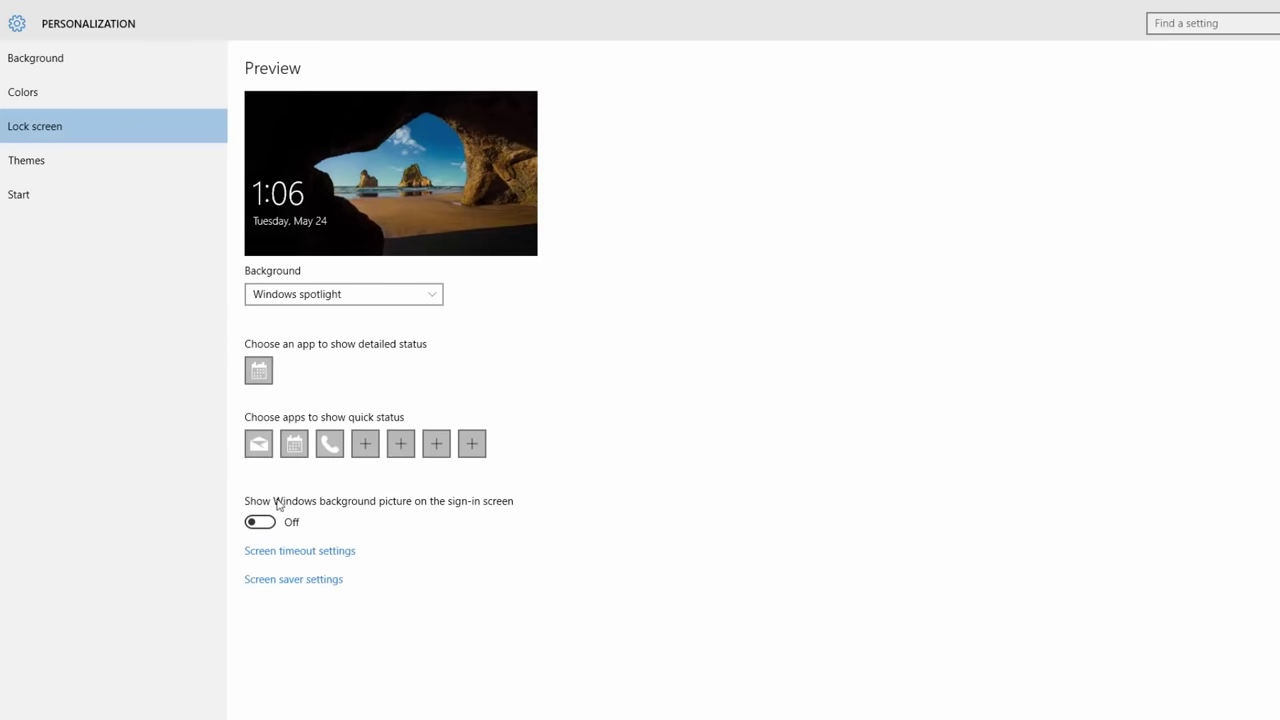
{"action": "left_click", "coordinate": [40, 163]}
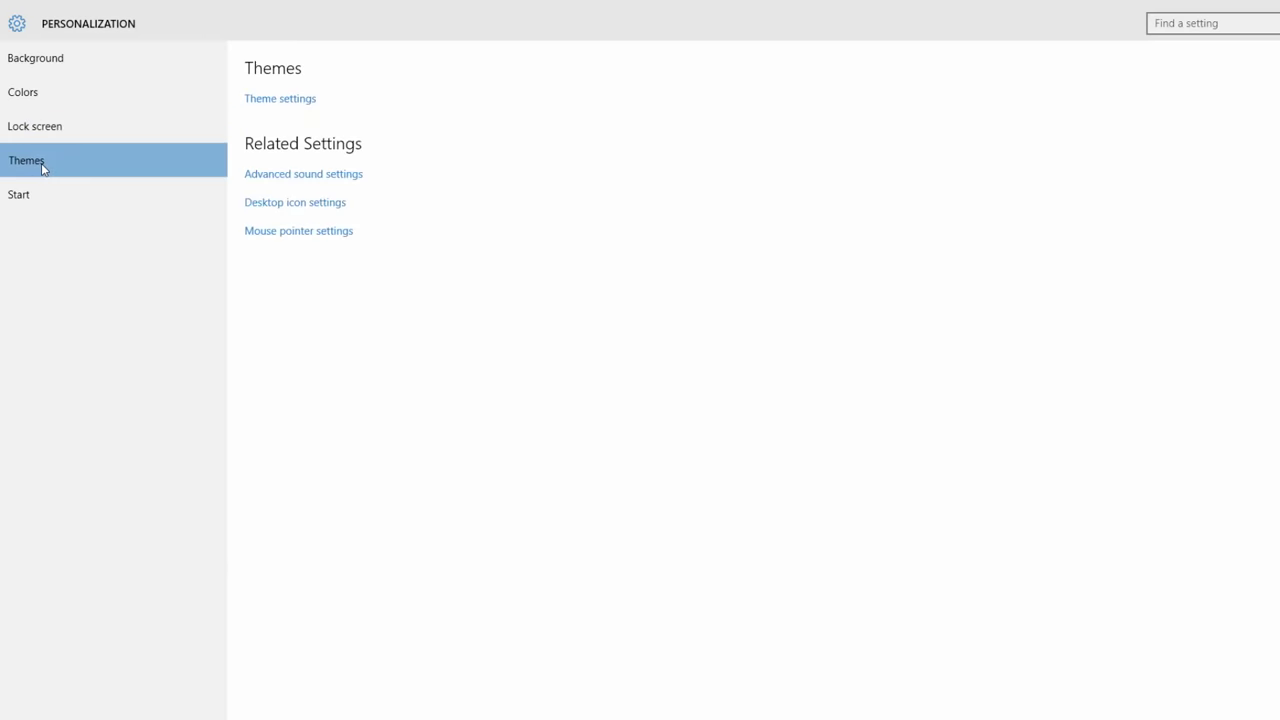
- View the Start personalization options, compare them with the Start menu, and maximize the Settings window
{"action": "left_click", "coordinate": [30, 194]}
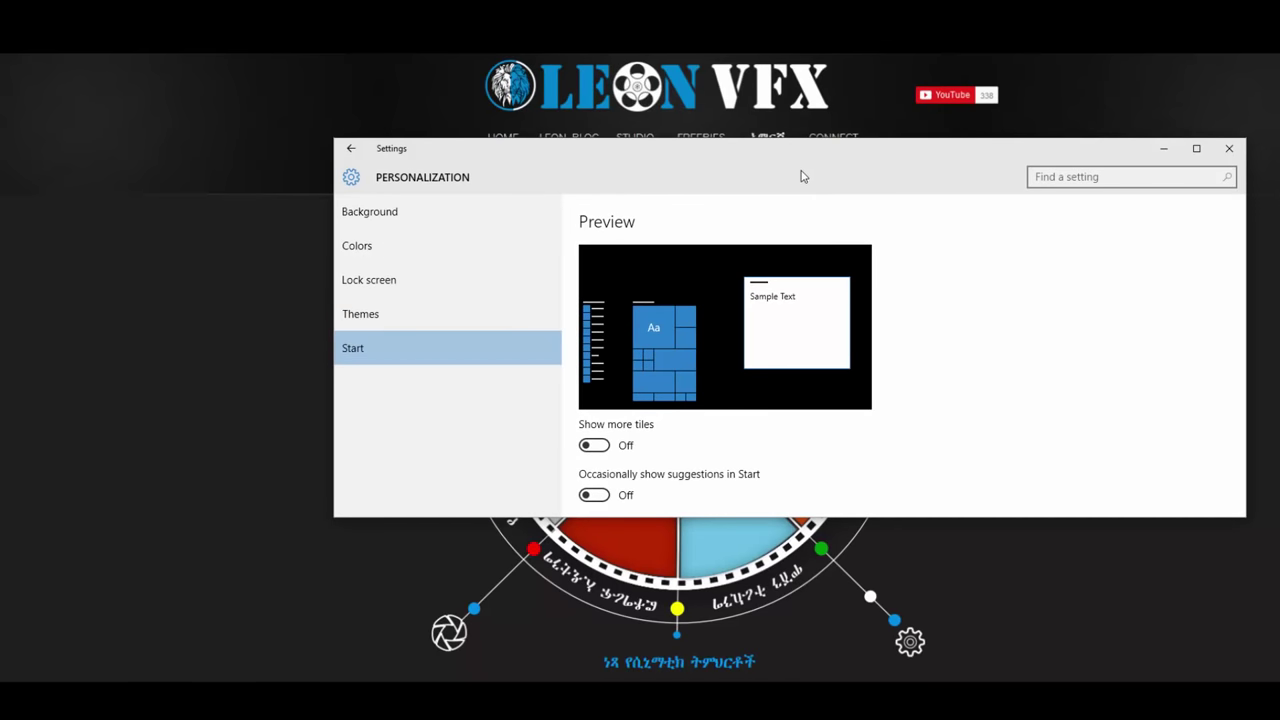
{"action": "left_click", "coordinate": [10, 716]}
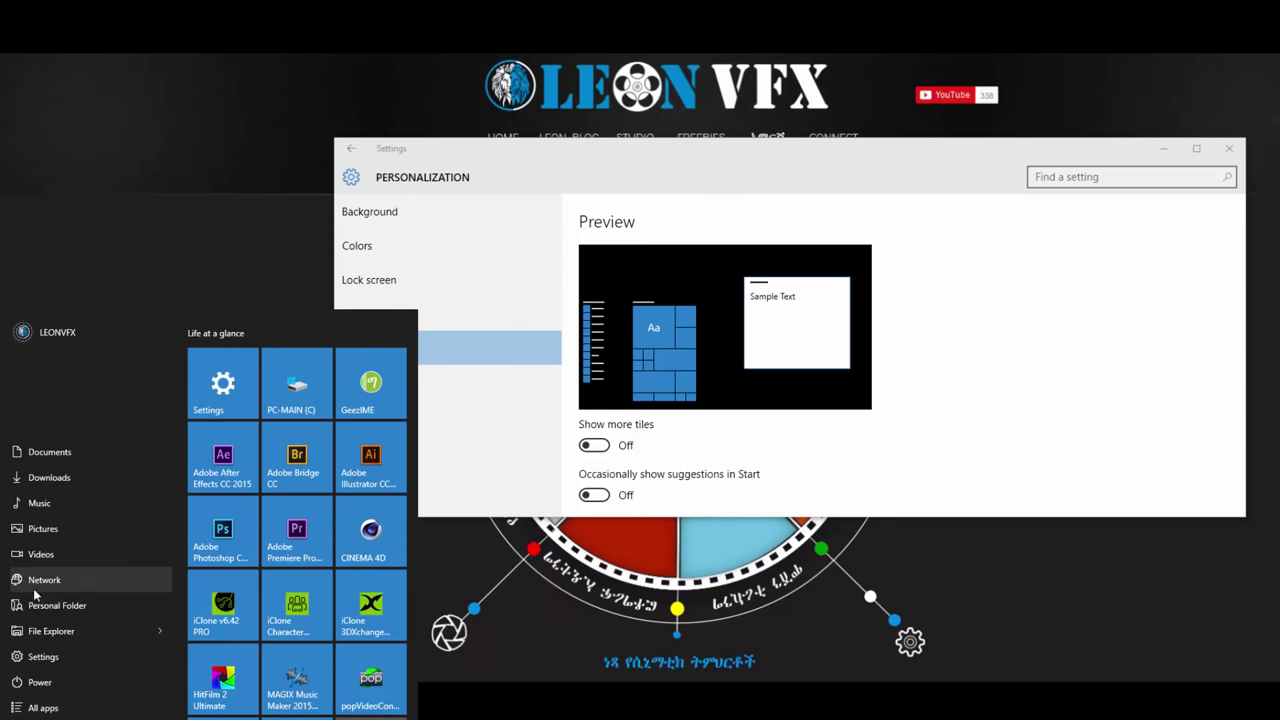
{"action": "left_click", "coordinate": [1197, 150]}
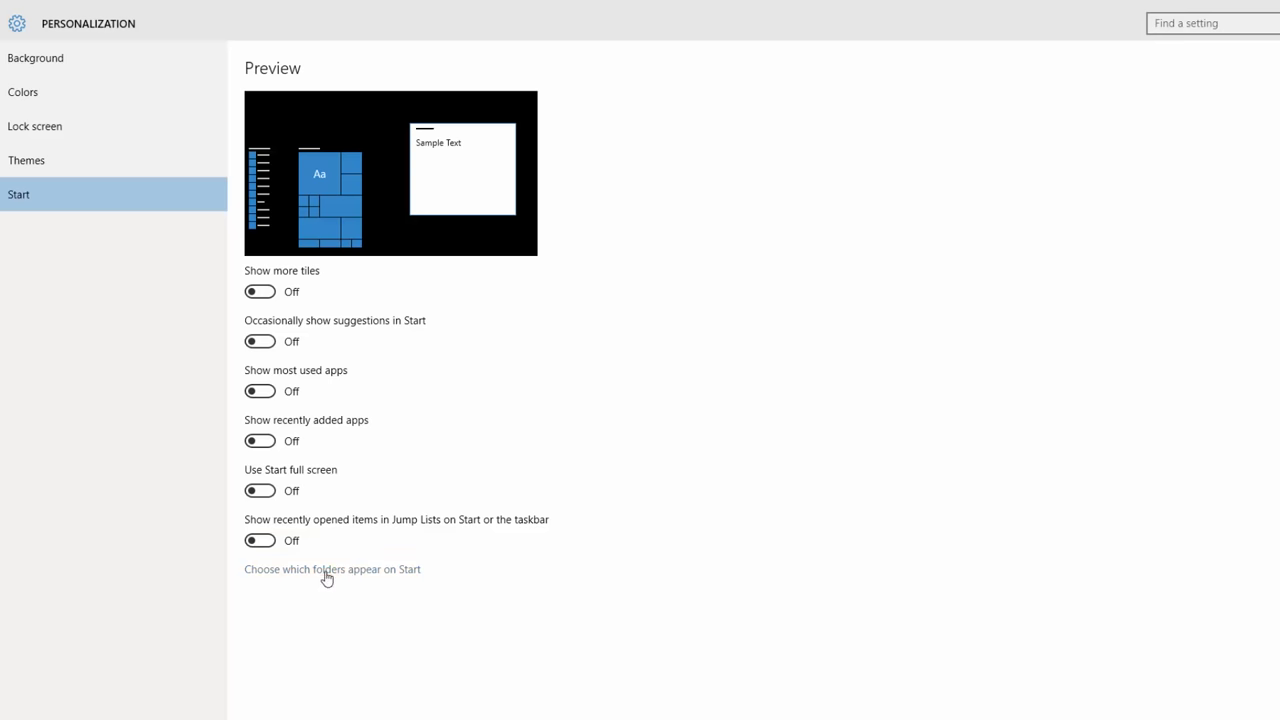
- Examine which folders appear on Start, compare them with the Start menu, and return to the Start options
{"action": "left_click", "coordinate": [326, 570]}
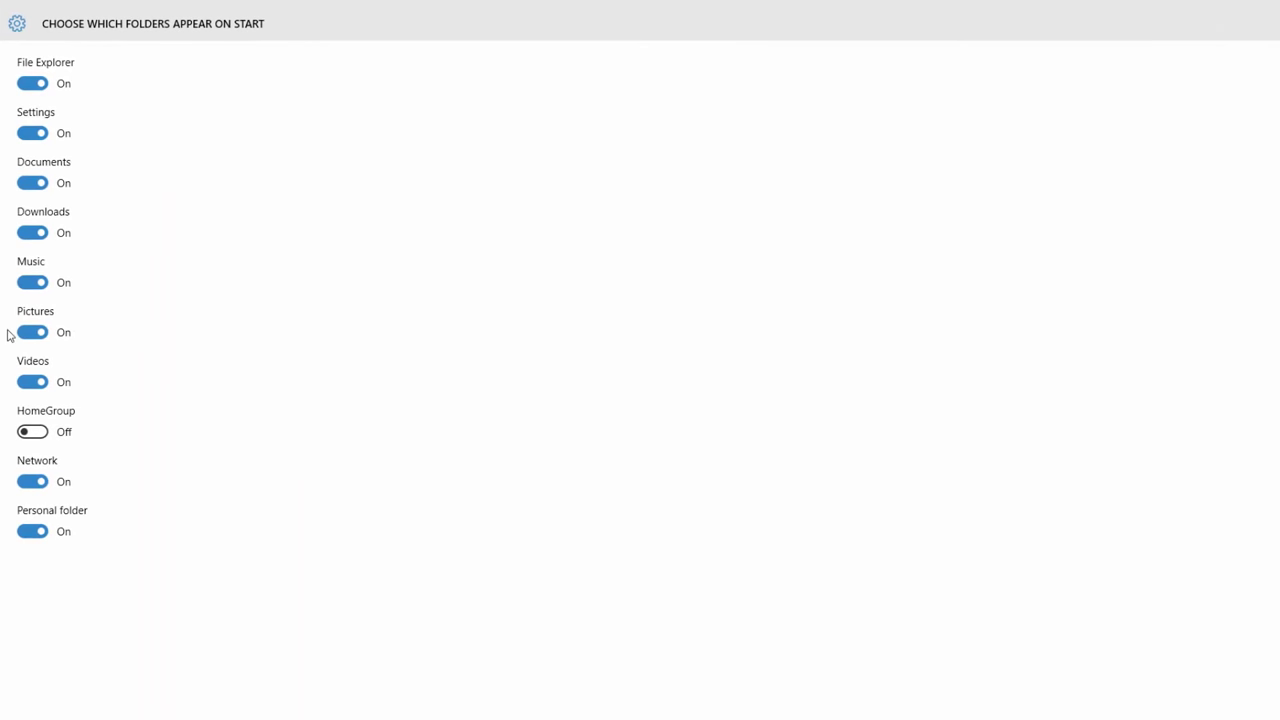
{"action": "key", "text": "super"}
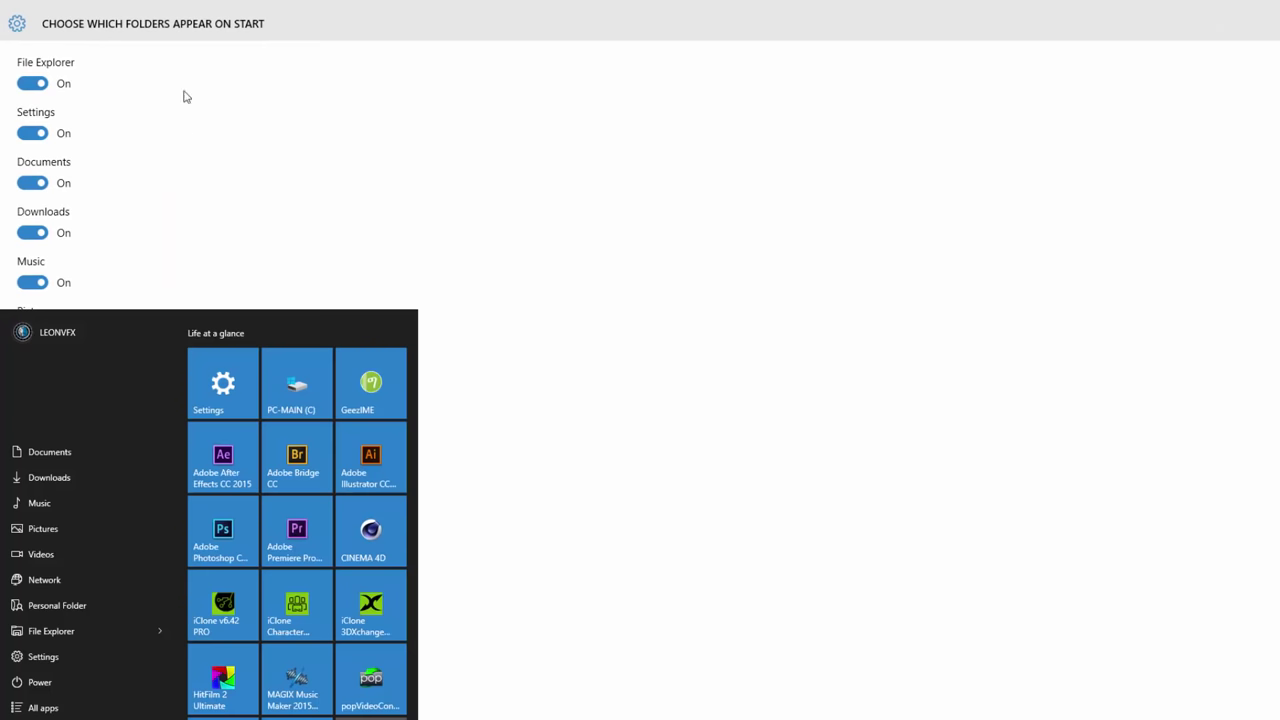
{"action": "left_click", "coordinate": [20, 4]}
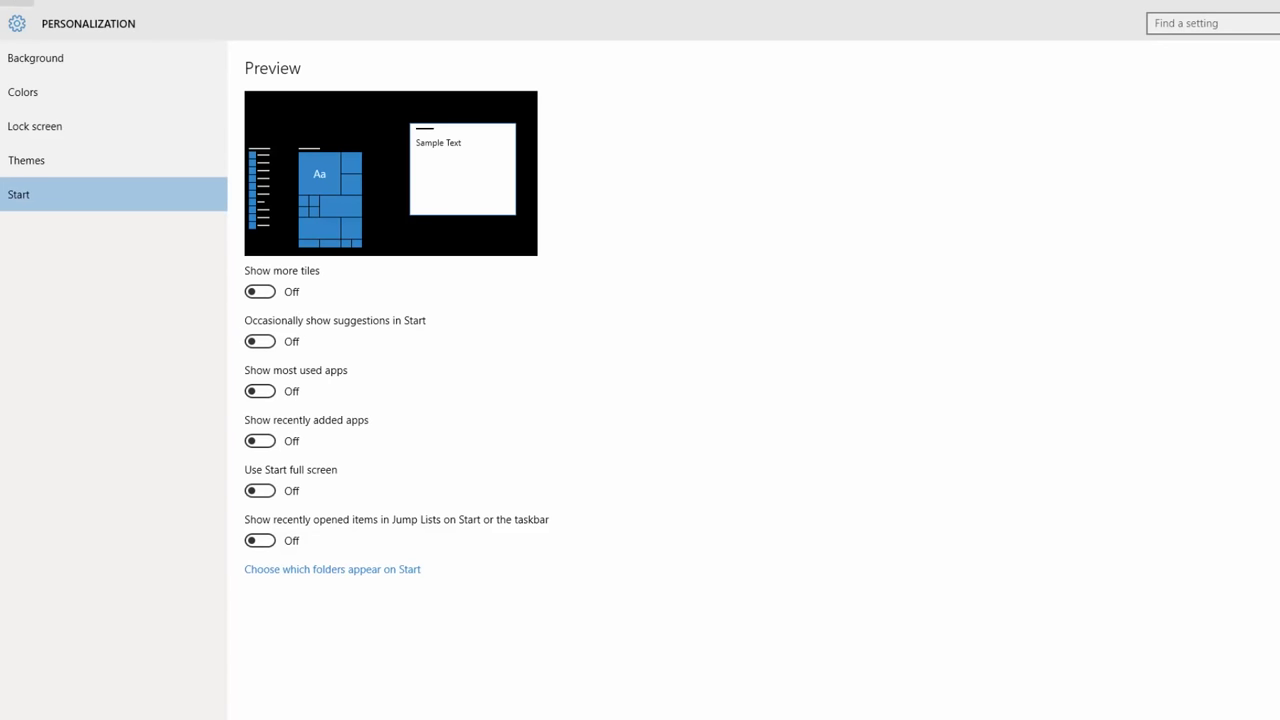
- Open the Devices settings from the Settings home page and review the Printers & scanners page
{"action": "left_click", "coordinate": [17, 2]}
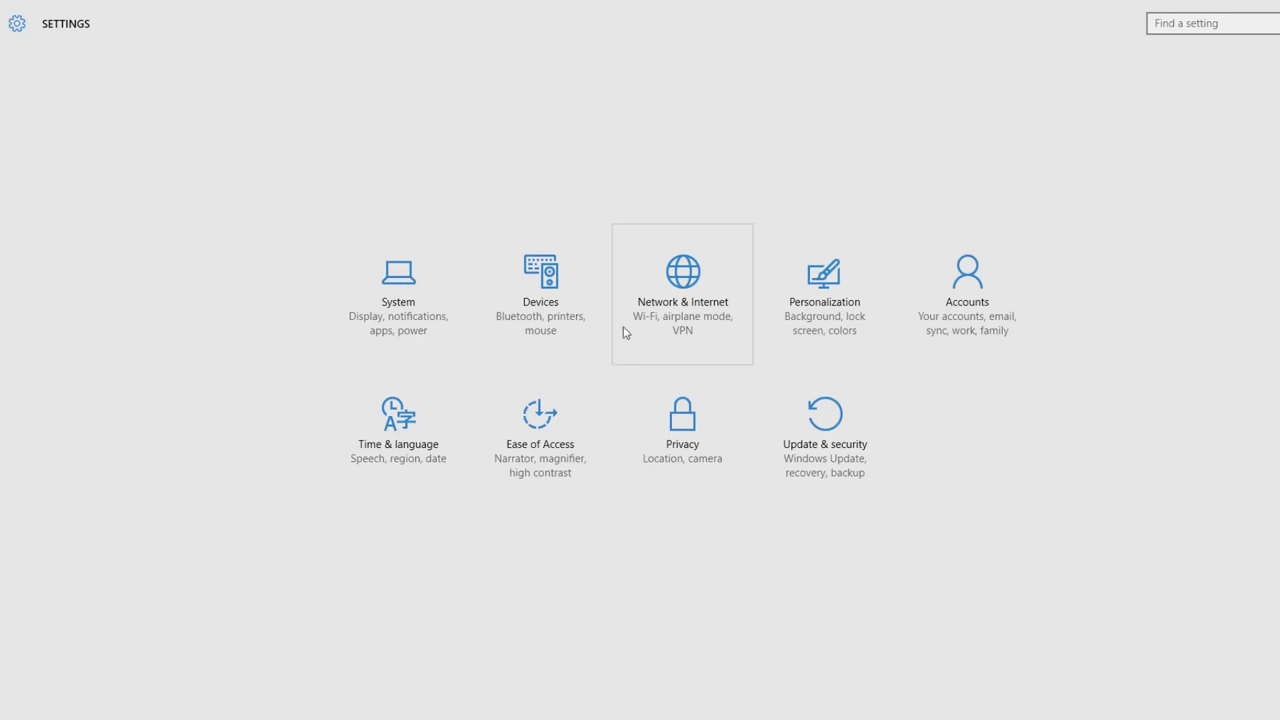
{"action": "left_click", "coordinate": [538, 270]}
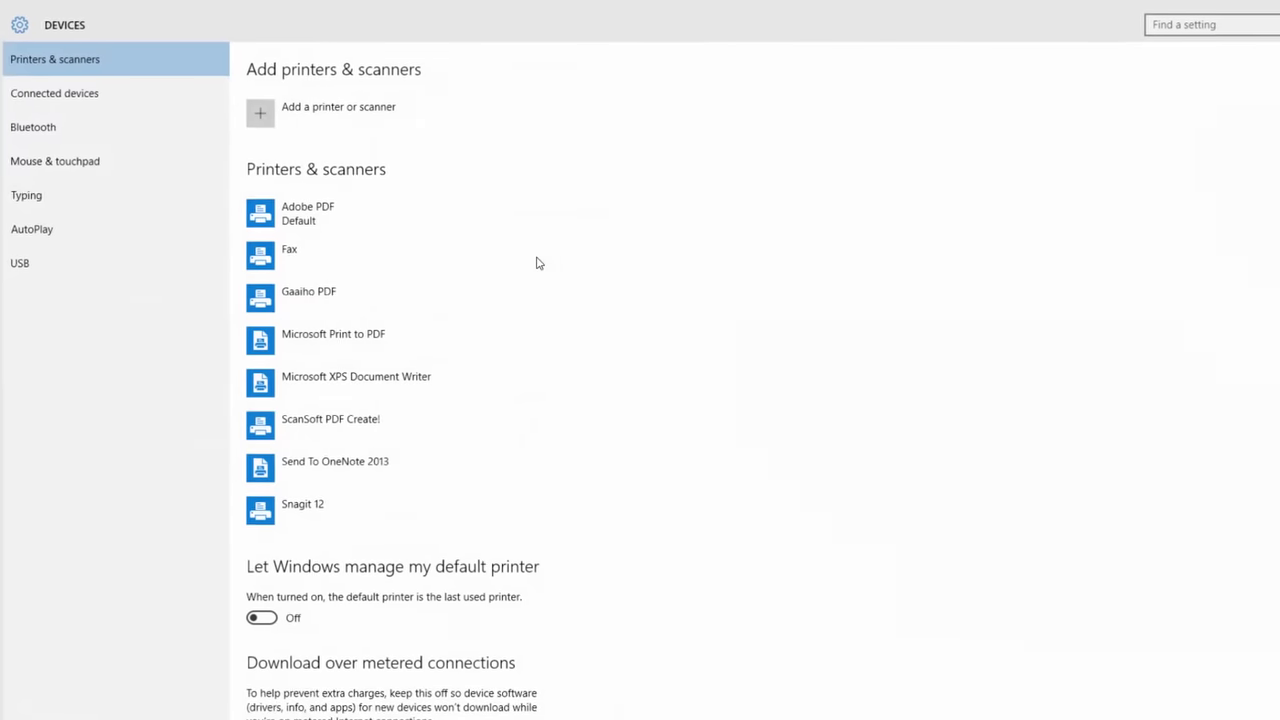
{"action": "scroll", "coordinate": [489, 349], "scroll_direction": "down", "scroll_amount": 2}
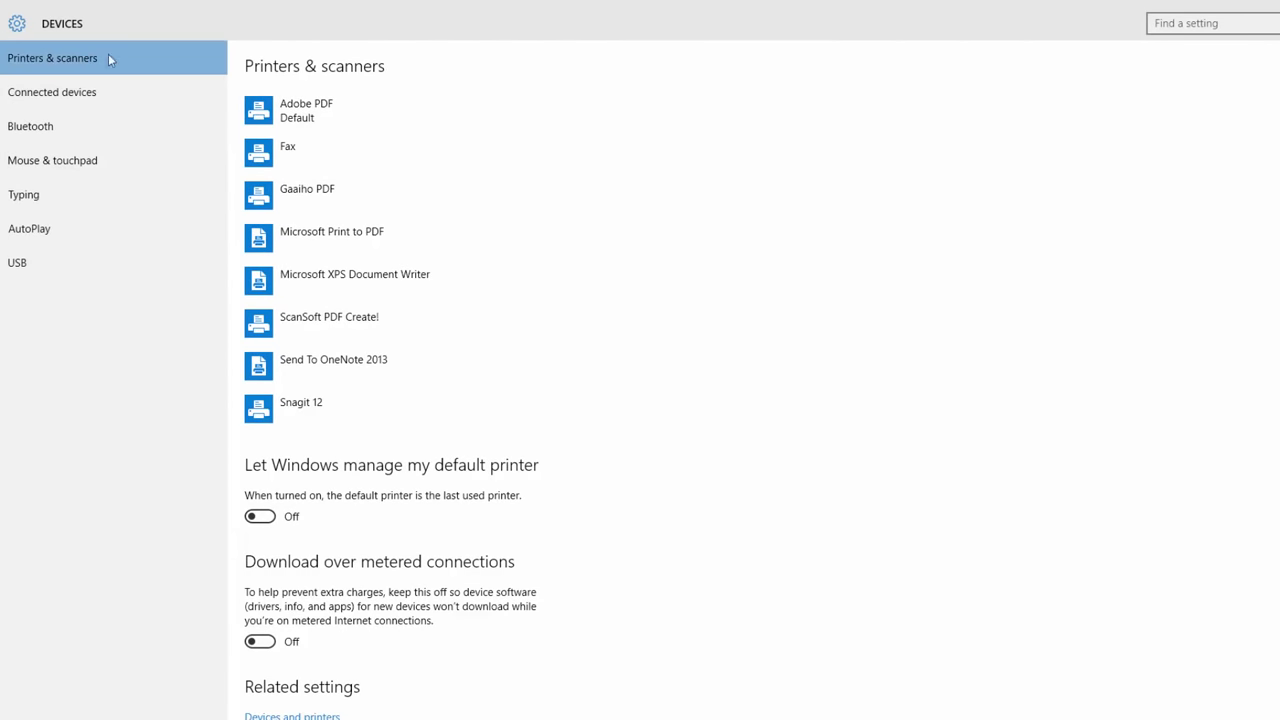
{"action": "scroll", "coordinate": [377, 363], "scroll_direction": "down", "scroll_amount": 2}
- Review the Connected devices, Bluetooth, and Mouse & touchpad pages of the Devices settings
{"action": "left_click", "coordinate": [49, 96]}
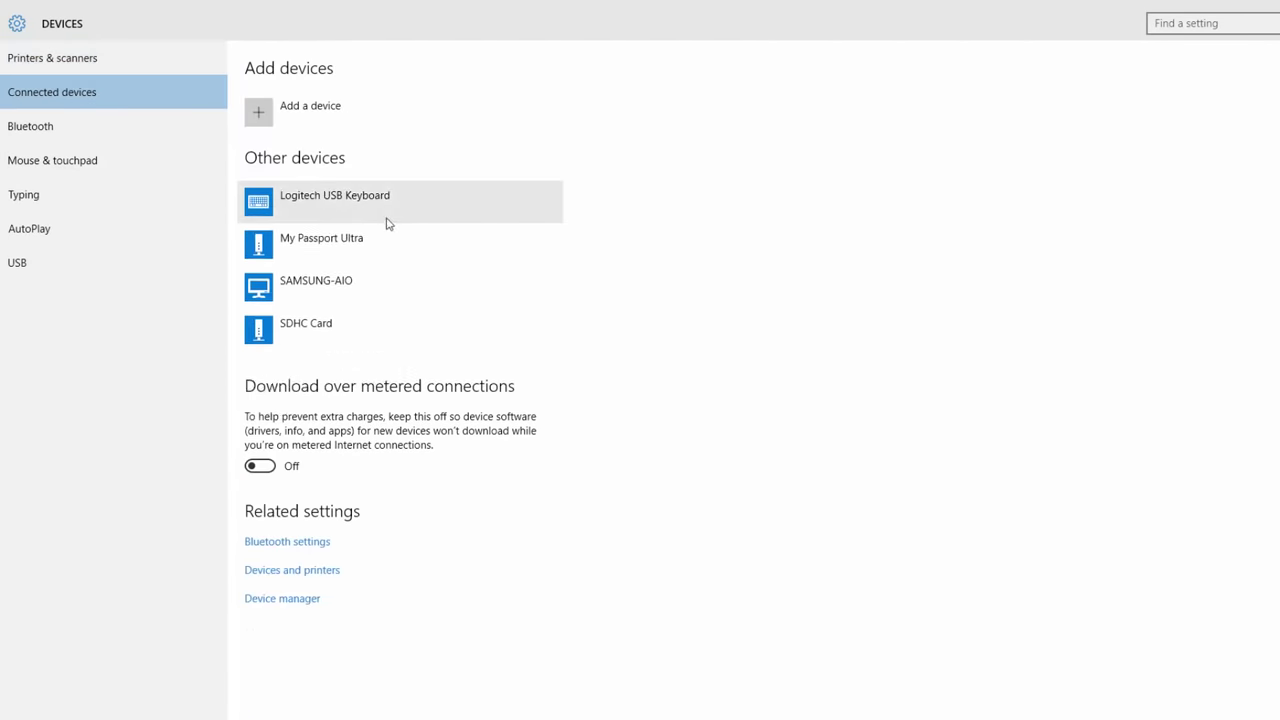
{"action": "left_click", "coordinate": [51, 122]}
{"action": "left_click", "coordinate": [51, 163]}
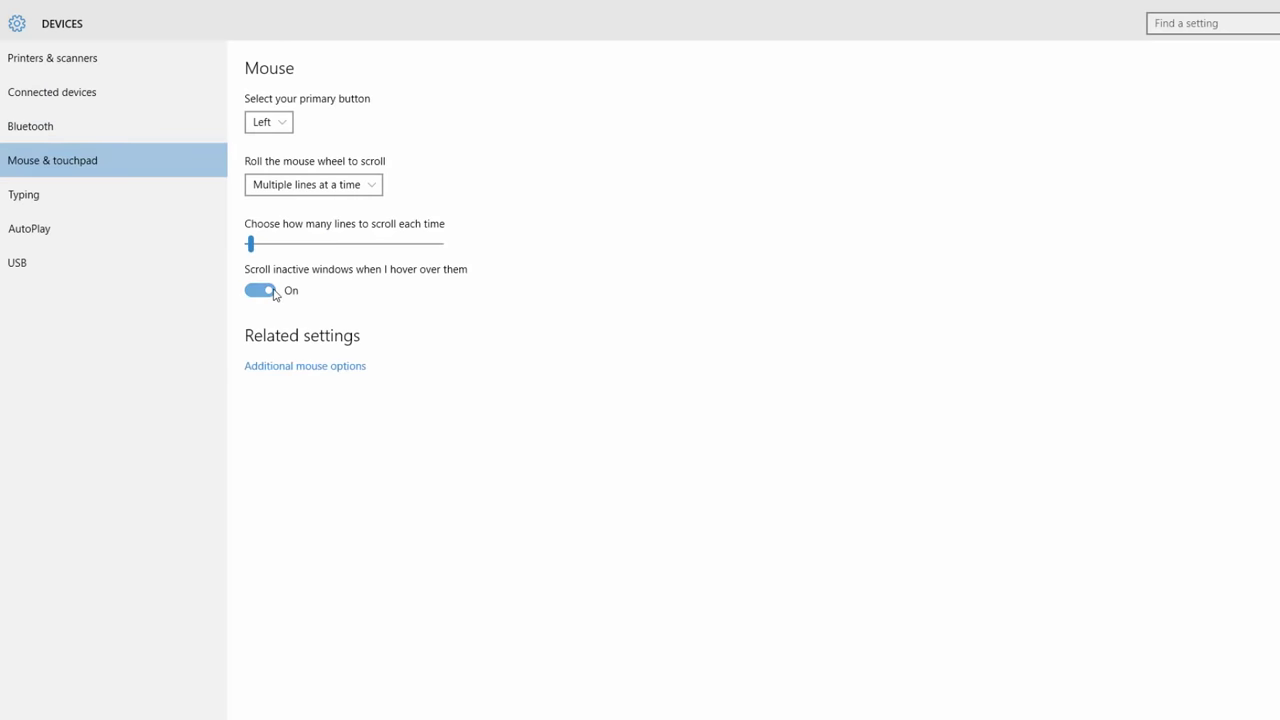
{"action": "left_click", "coordinate": [90, 94]}
{"action": "left_click", "coordinate": [91, 126]}
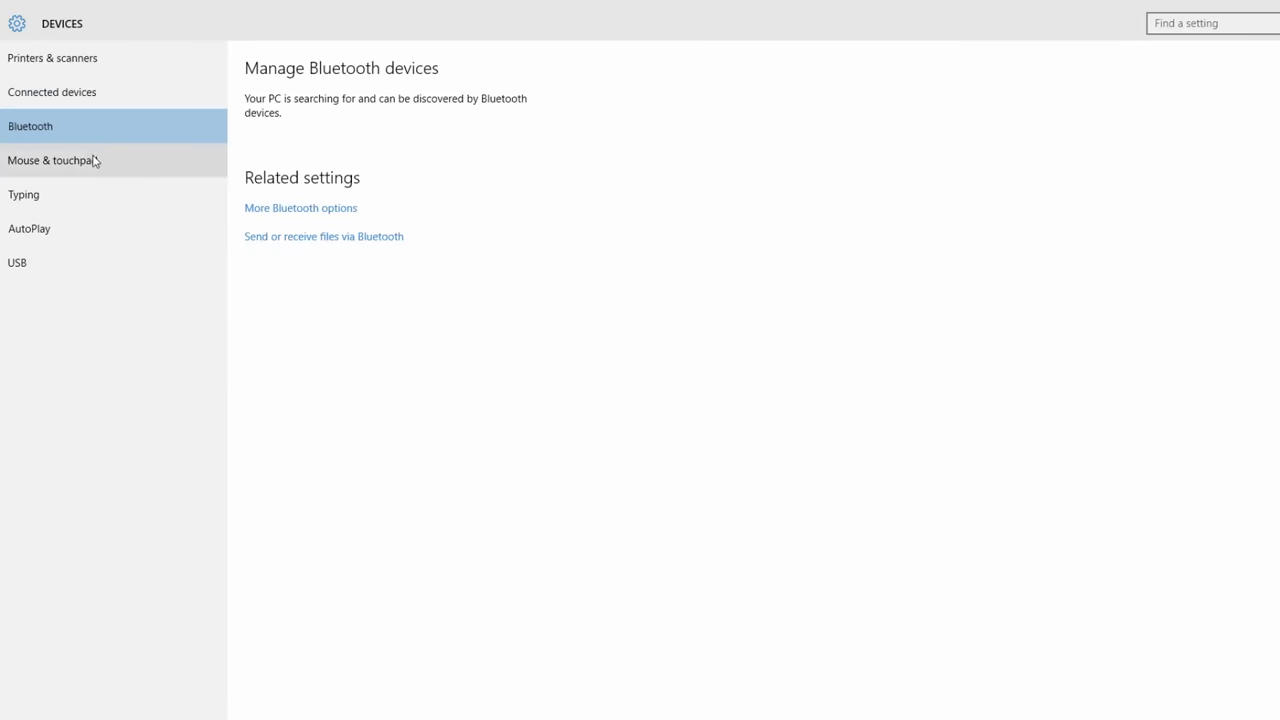
{"action": "left_click", "coordinate": [100, 155]}
{"action": "left_click", "coordinate": [116, 124]}
{"action": "left_click", "coordinate": [113, 91]}
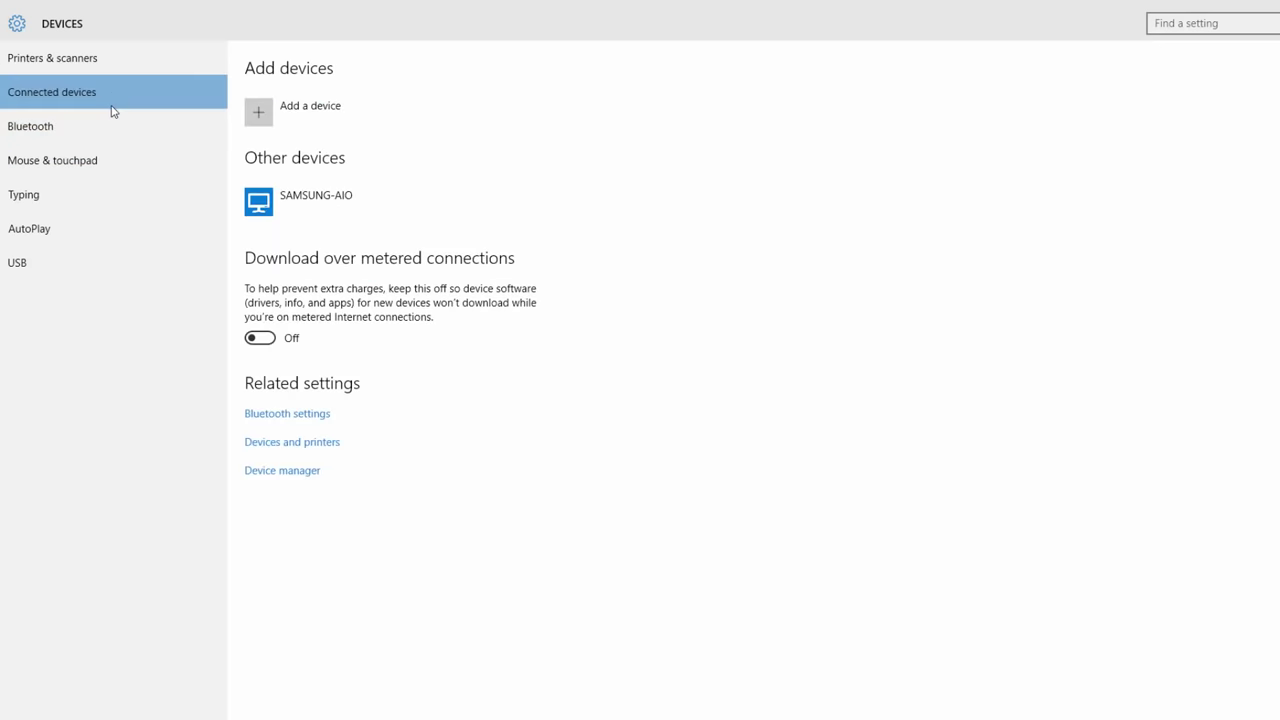
{"action": "left_click", "coordinate": [128, 124]}
{"action": "left_click", "coordinate": [100, 162]}
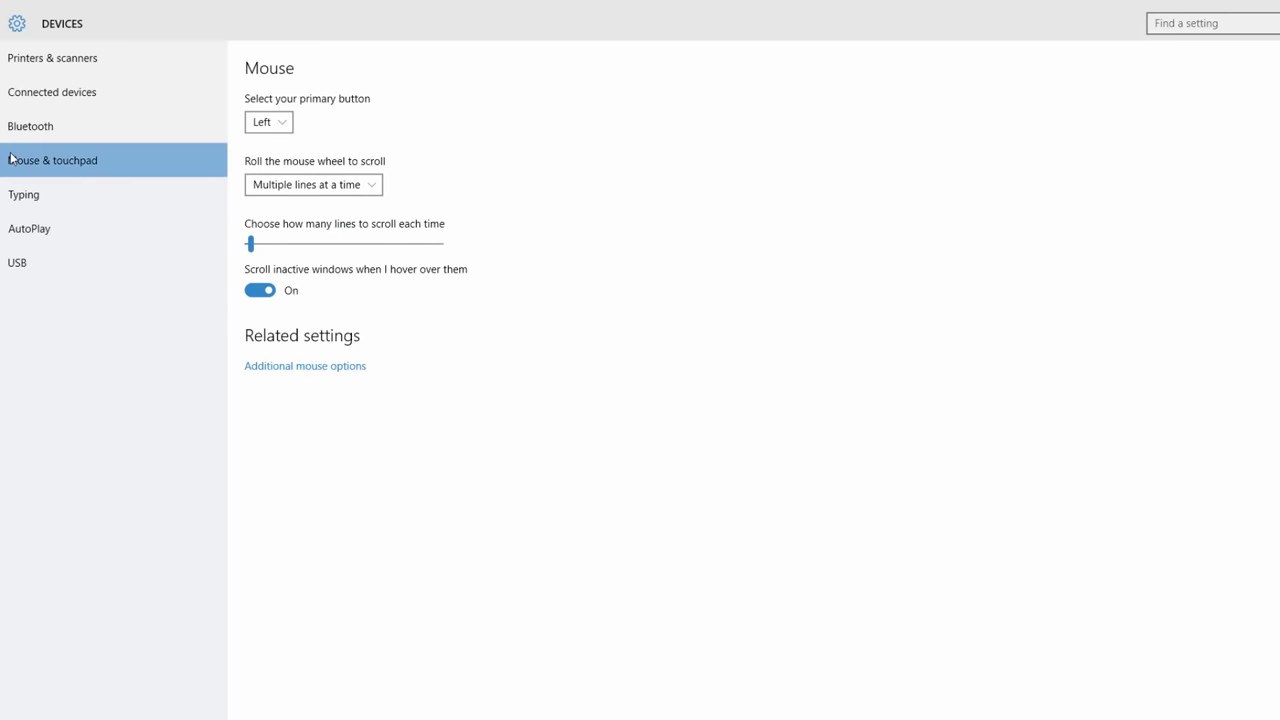
- Review the Typing, AutoPlay, and USB pages of the Devices settings and return to the Settings home page
{"action": "left_click", "coordinate": [60, 194]}
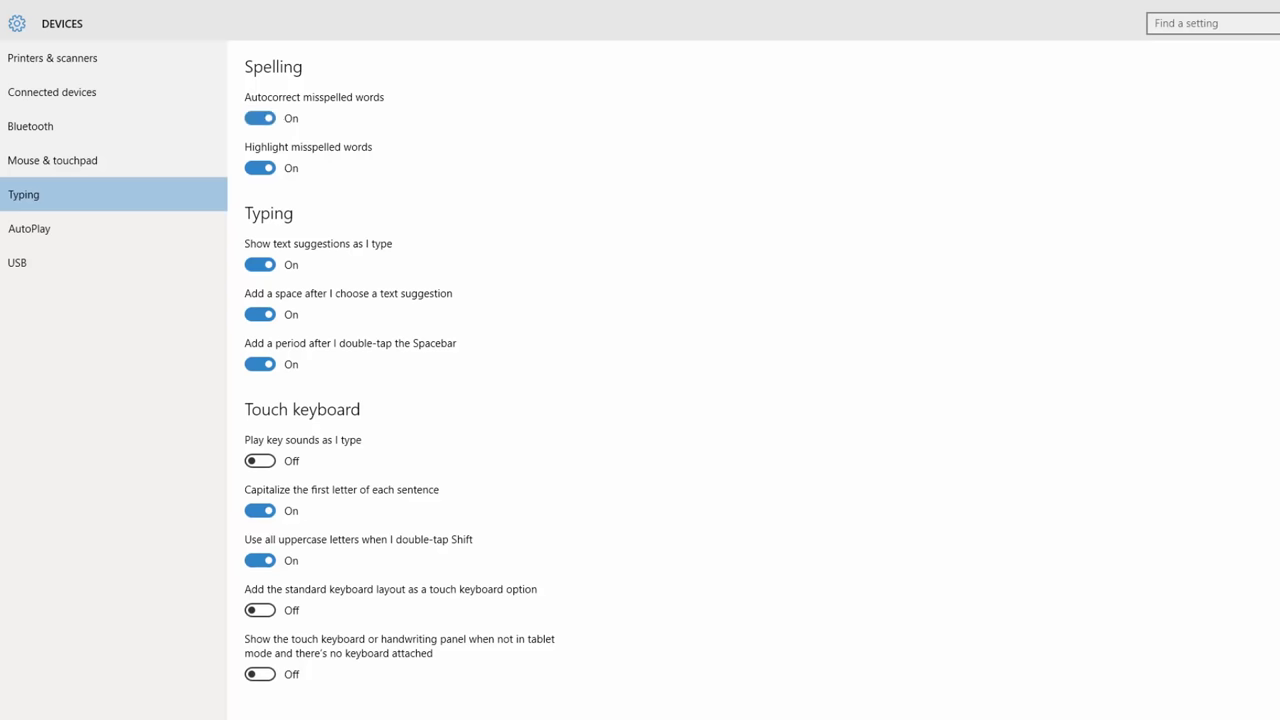
{"action": "left_click", "coordinate": [61, 228]}
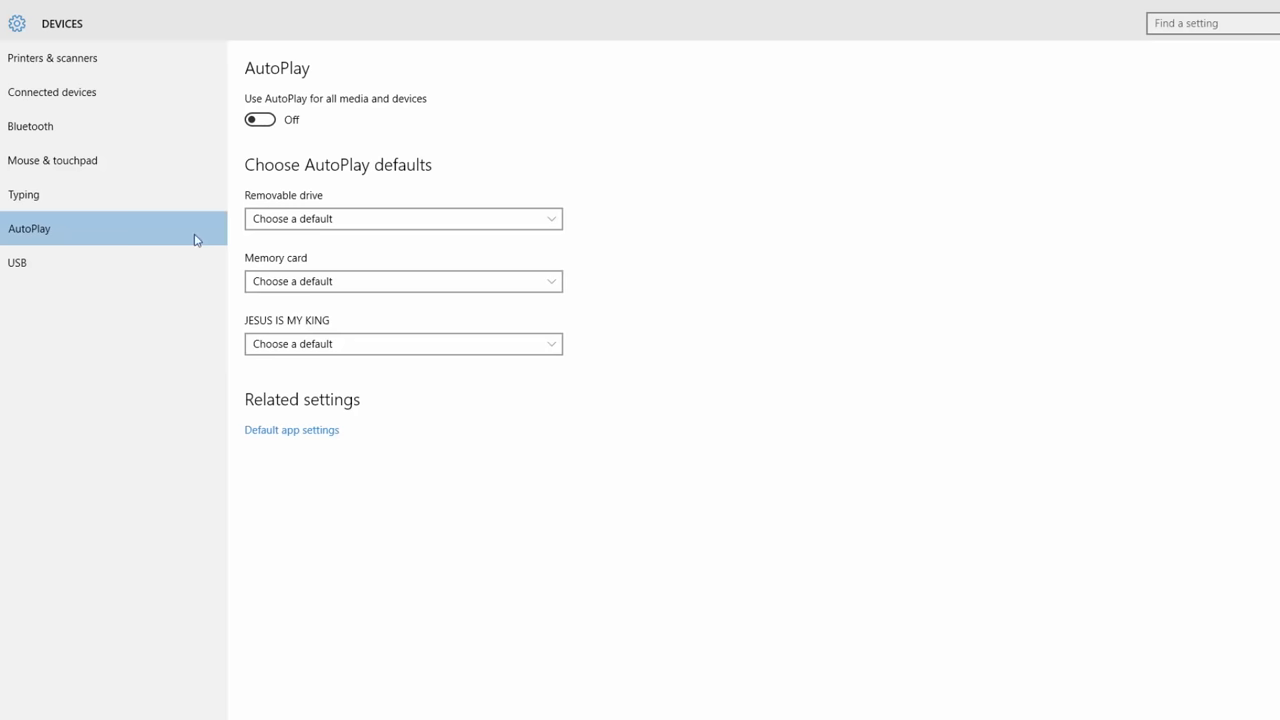
{"action": "left_click", "coordinate": [46, 265]}
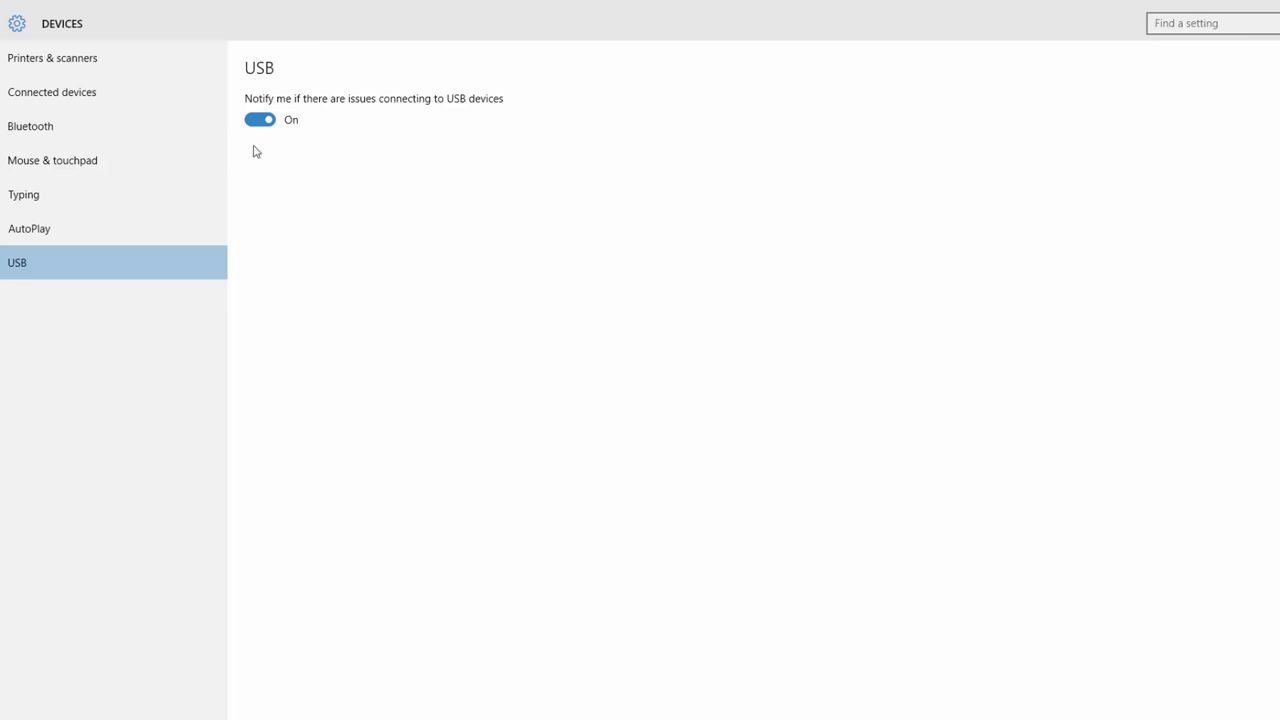
{"action": "left_click", "coordinate": [20, 3]}
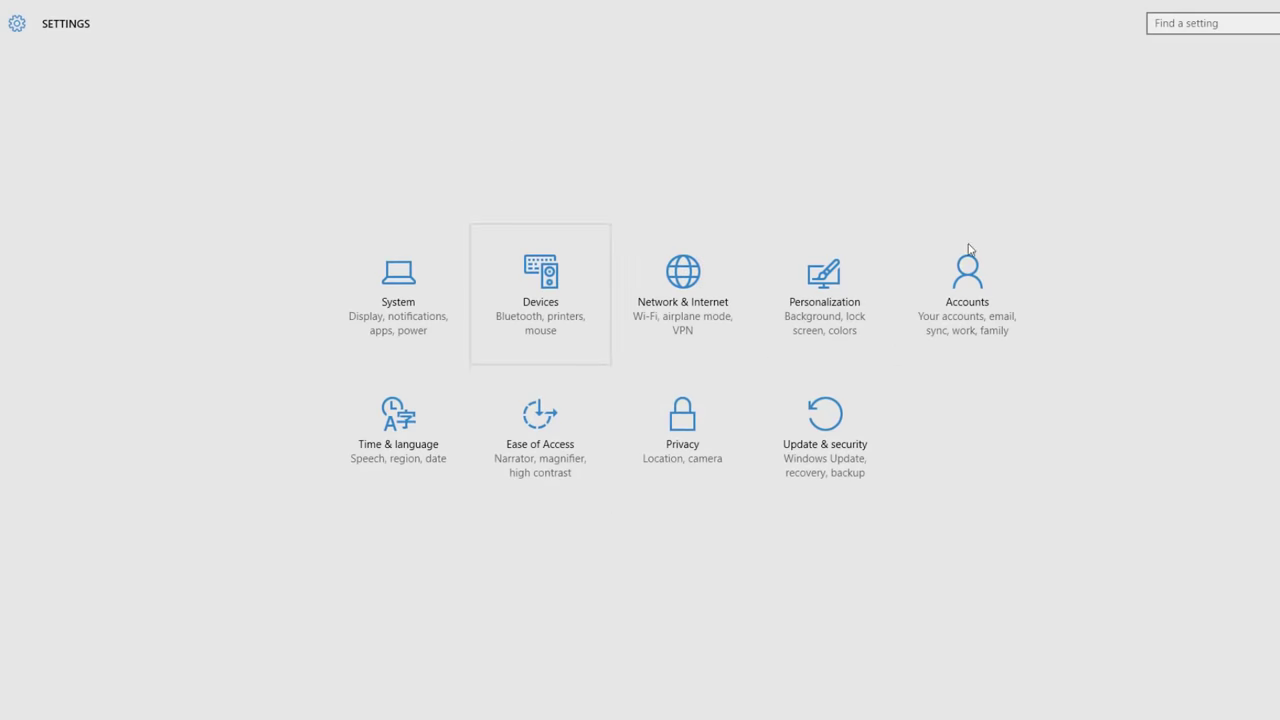
- Open the System settings and review the Display, Notifications & actions, Apps & features, and Multitasking pages
{"action": "left_click", "coordinate": [434, 289]}
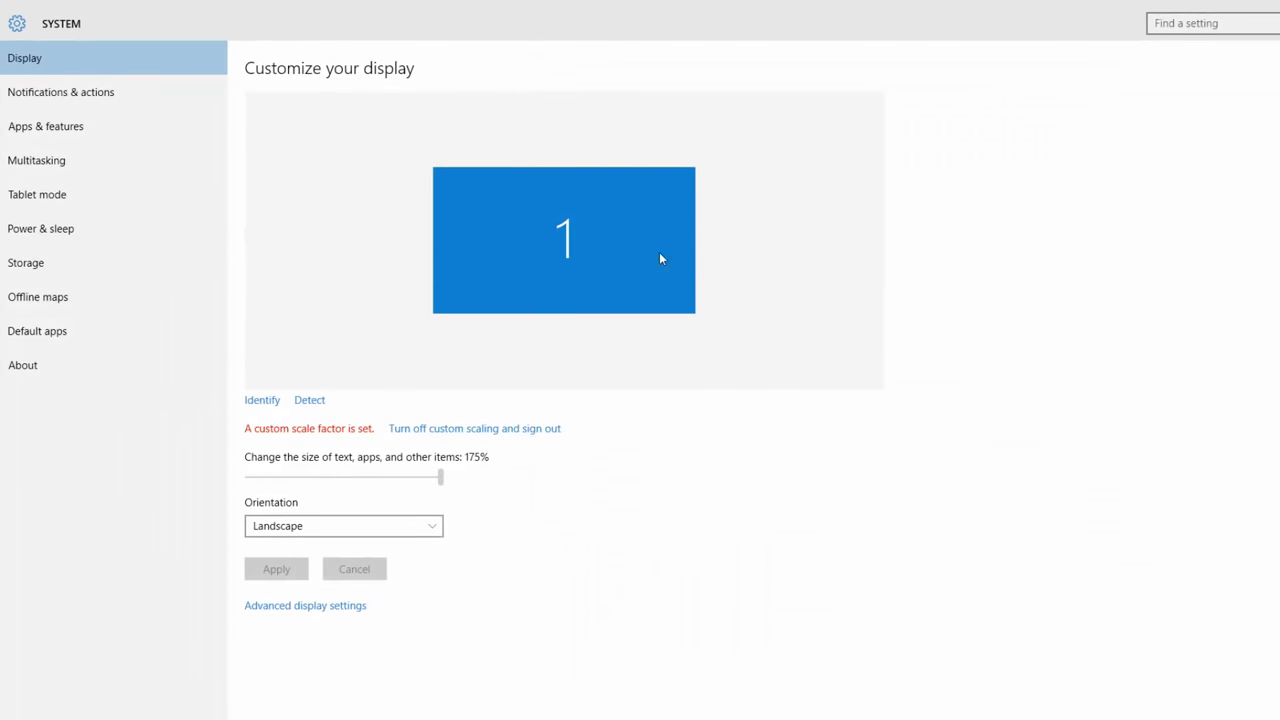
{"action": "left_click", "coordinate": [37, 96]}
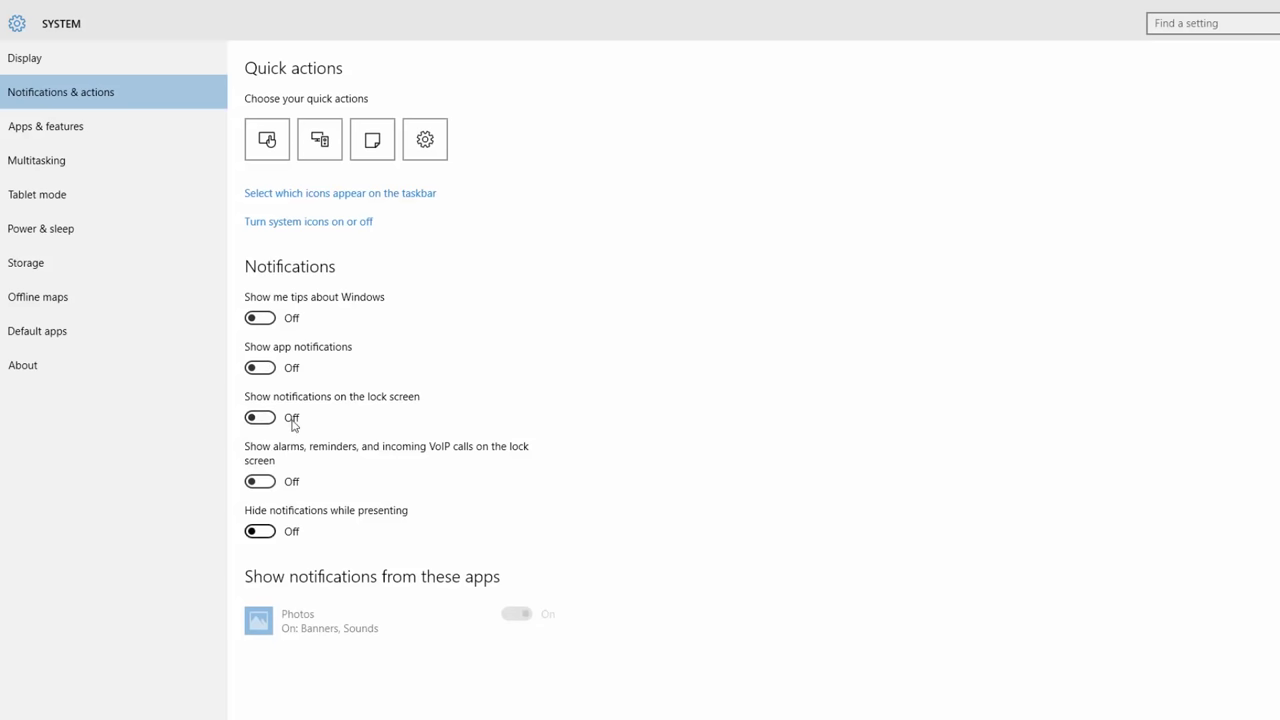
{"action": "left_click", "coordinate": [58, 138]}
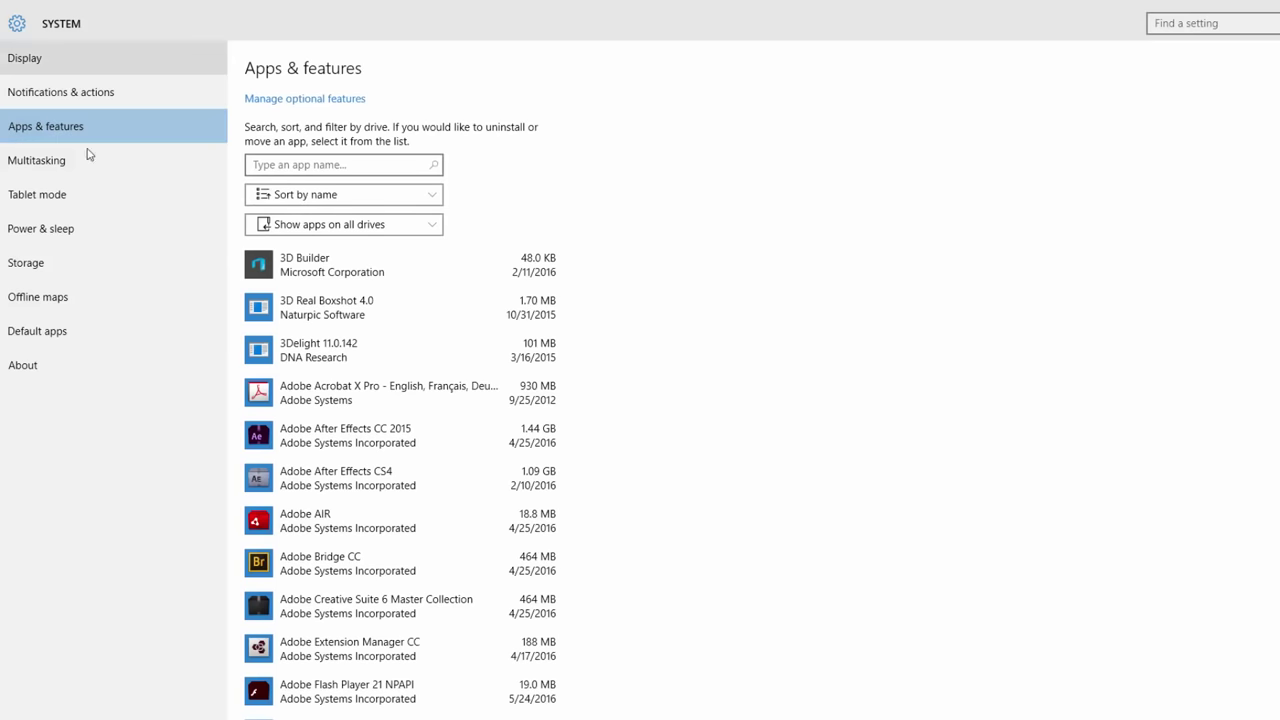
{"action": "left_click", "coordinate": [58, 163]}
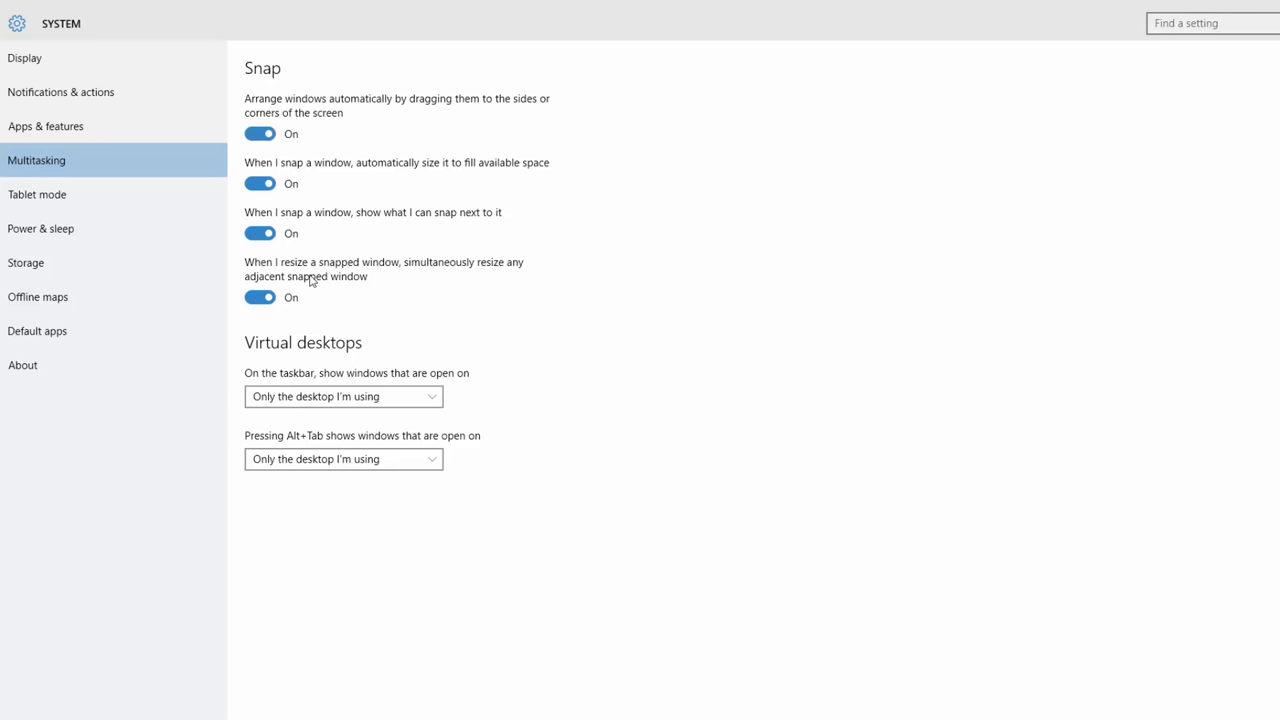
- Try out window snapping by moving the Settings window around the desktop, and maximize it again
{"action": "left_click_drag", "start_coordinate": [958, 6], "coordinate": [411, 4]}
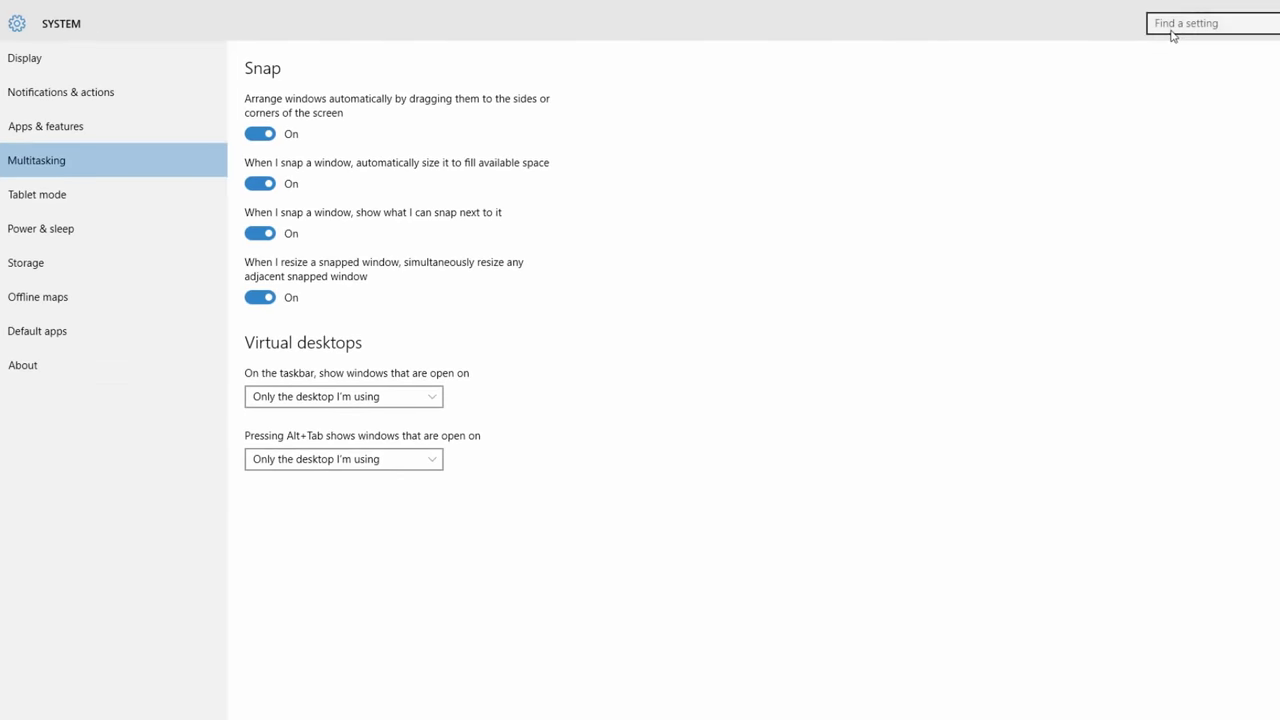
{"action": "left_click_drag", "start_coordinate": [828, 0], "coordinate": [1279, 0]}
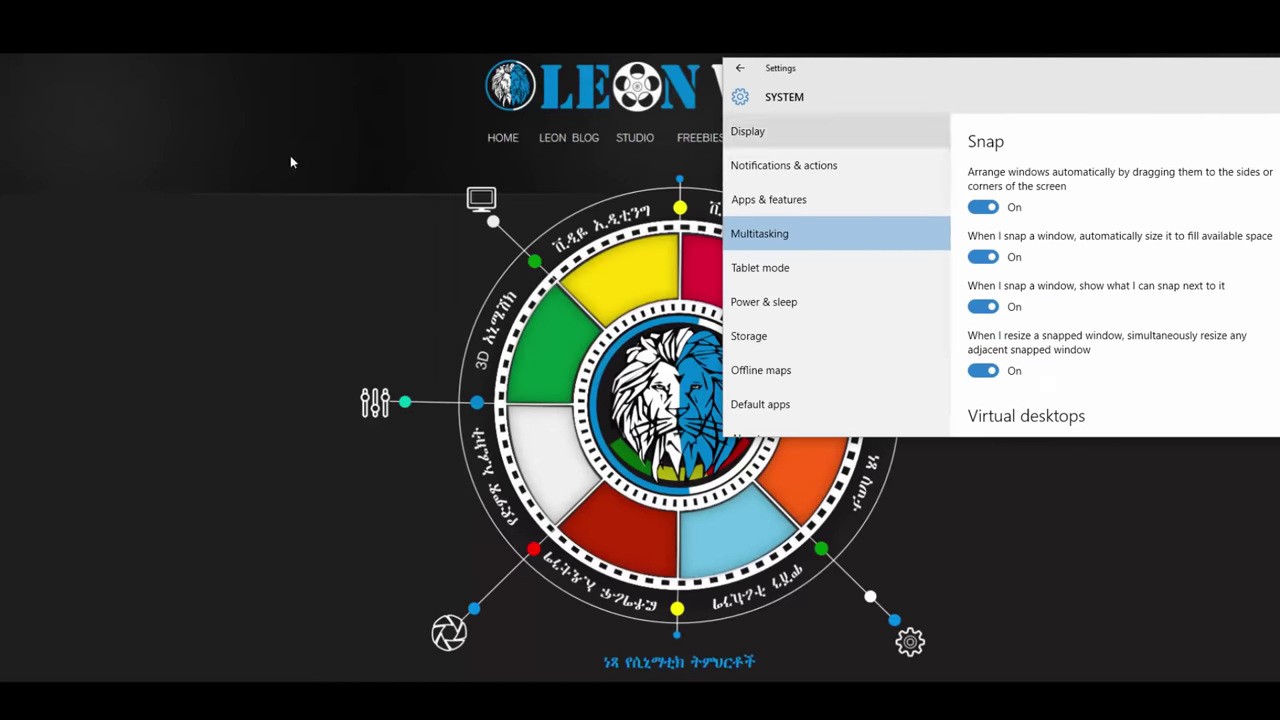
{"action": "left_click_drag", "start_coordinate": [1074, 86], "coordinate": [549, 103]}
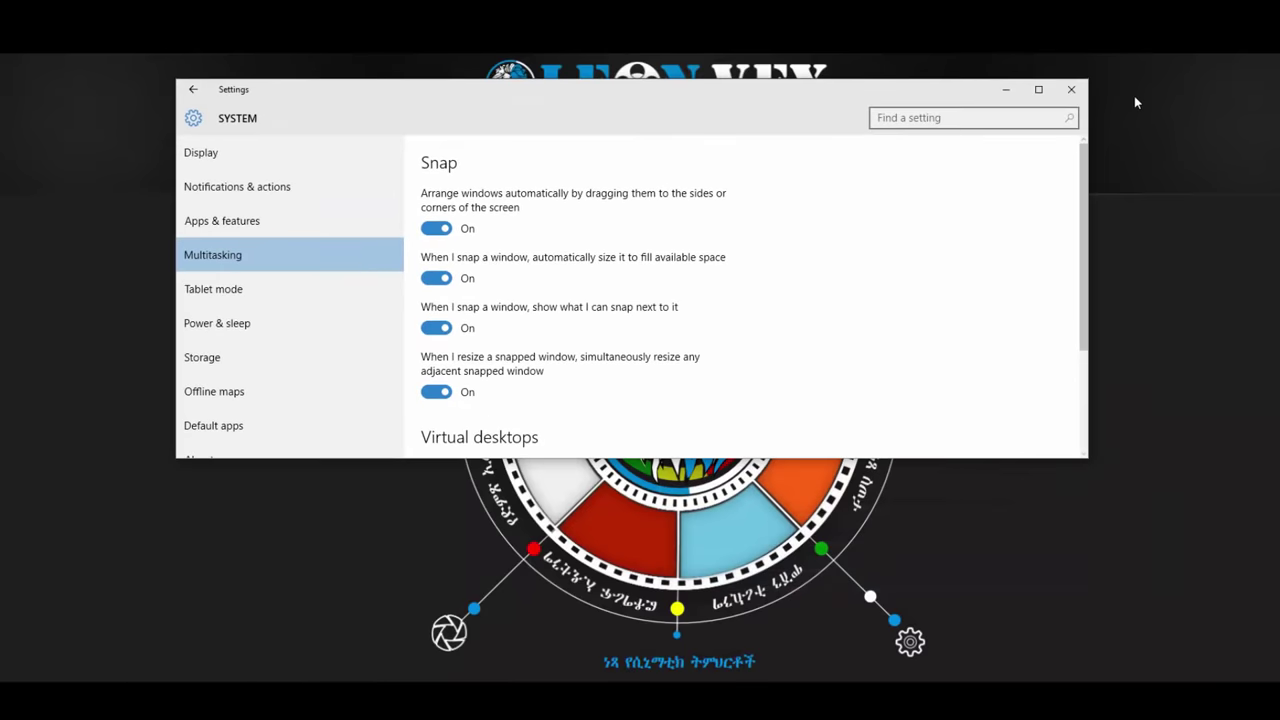
{"action": "left_click", "coordinate": [1037, 91]}
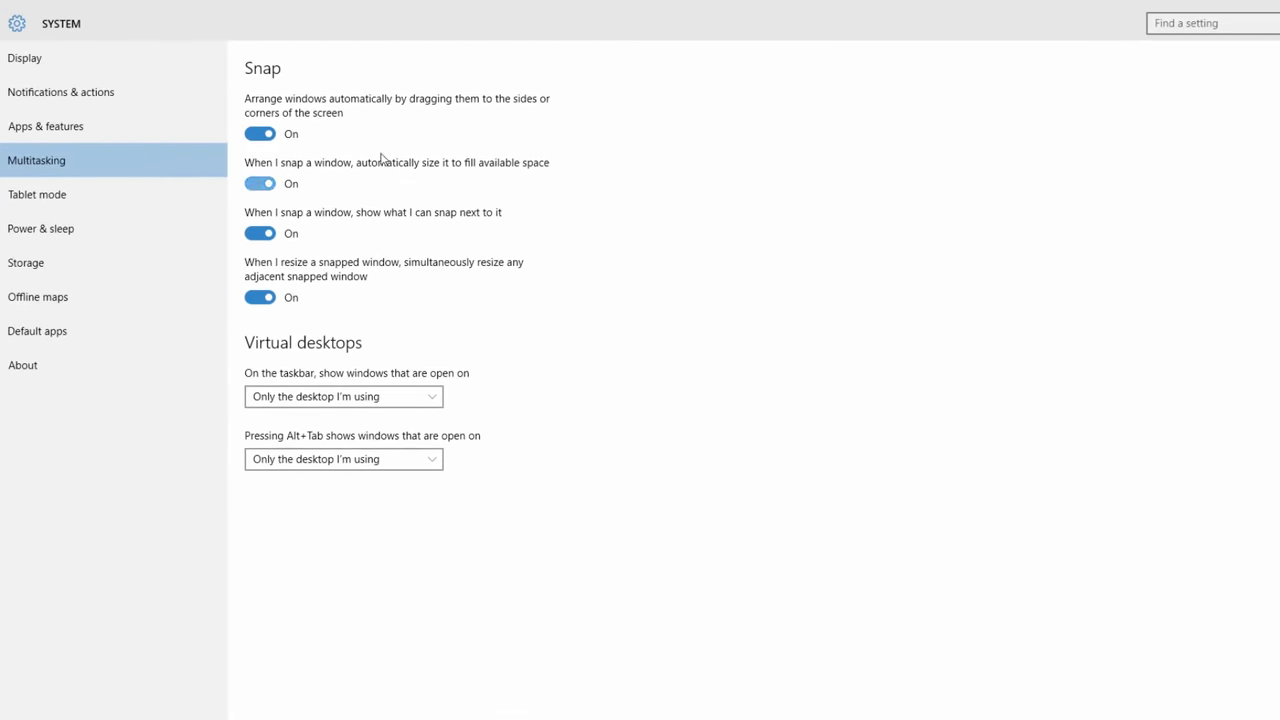
- Review the Tablet mode, Power & sleep, Storage, and Offline maps pages of the System settings
{"action": "left_click", "coordinate": [44, 194]}
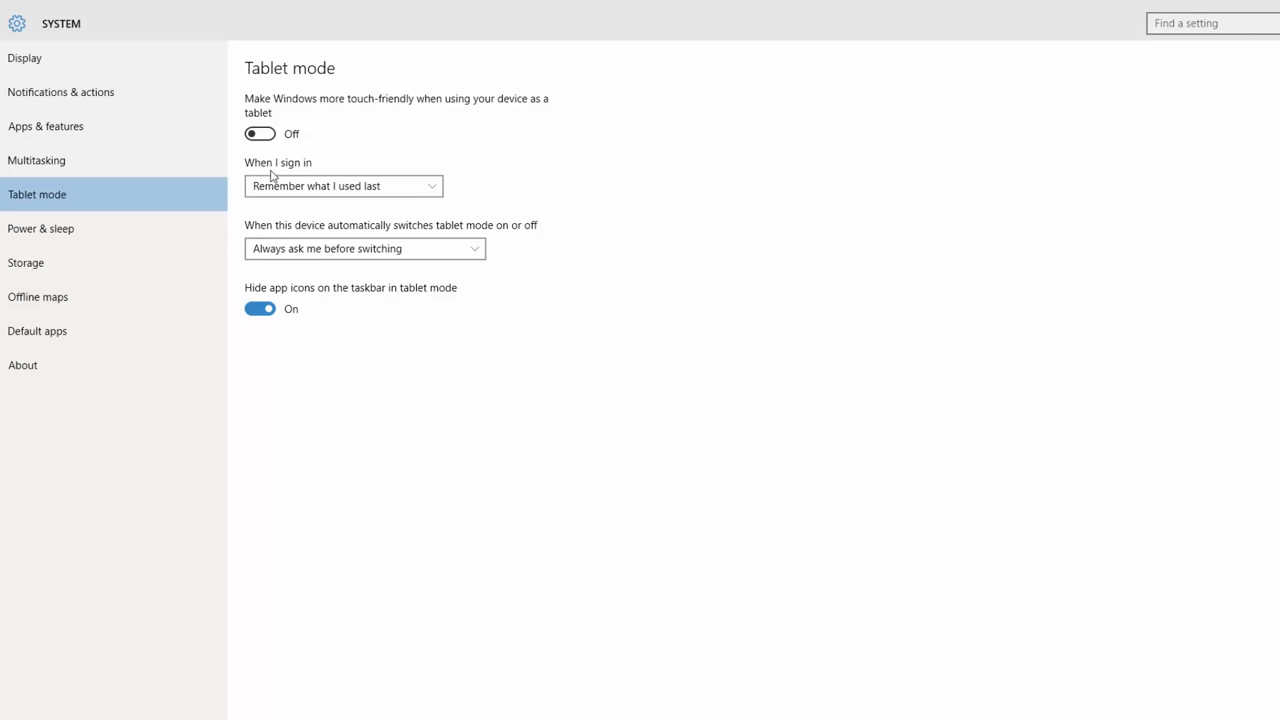
{"action": "left_click", "coordinate": [63, 234]}
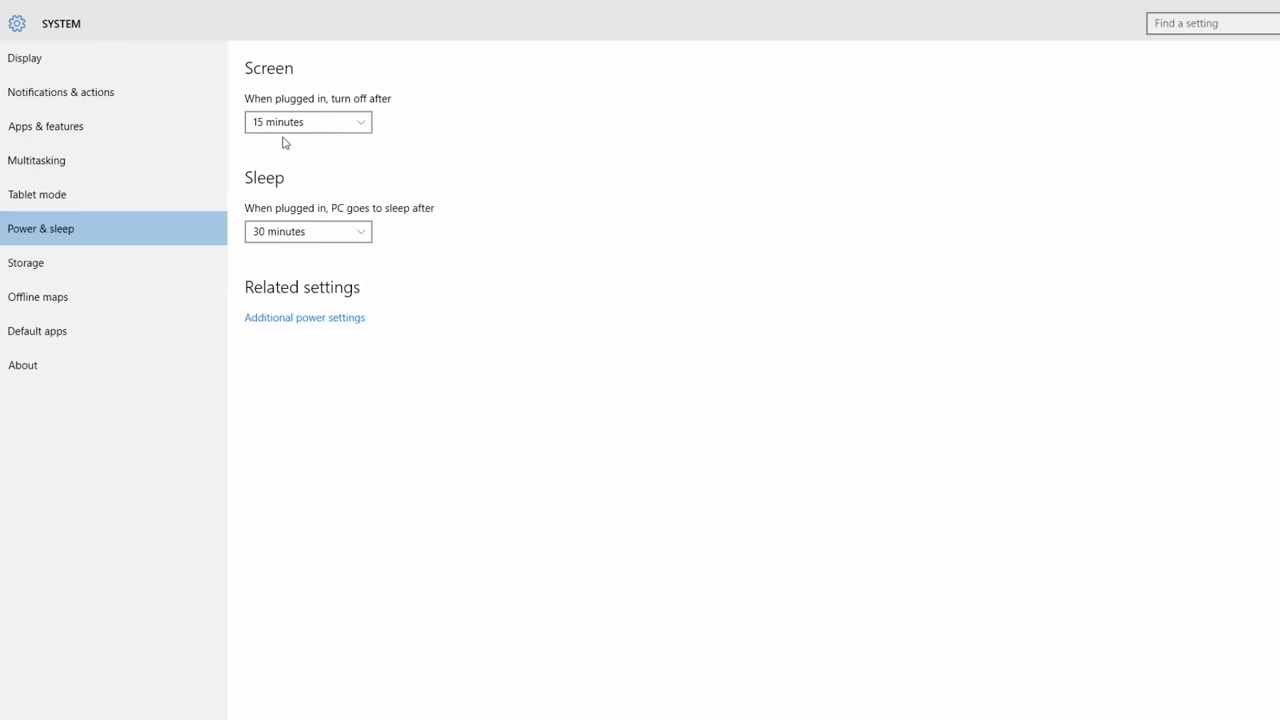
{"action": "left_click", "coordinate": [40, 265]}
{"action": "scroll", "coordinate": [449, 300], "scroll_direction": "down", "scroll_amount": 1}
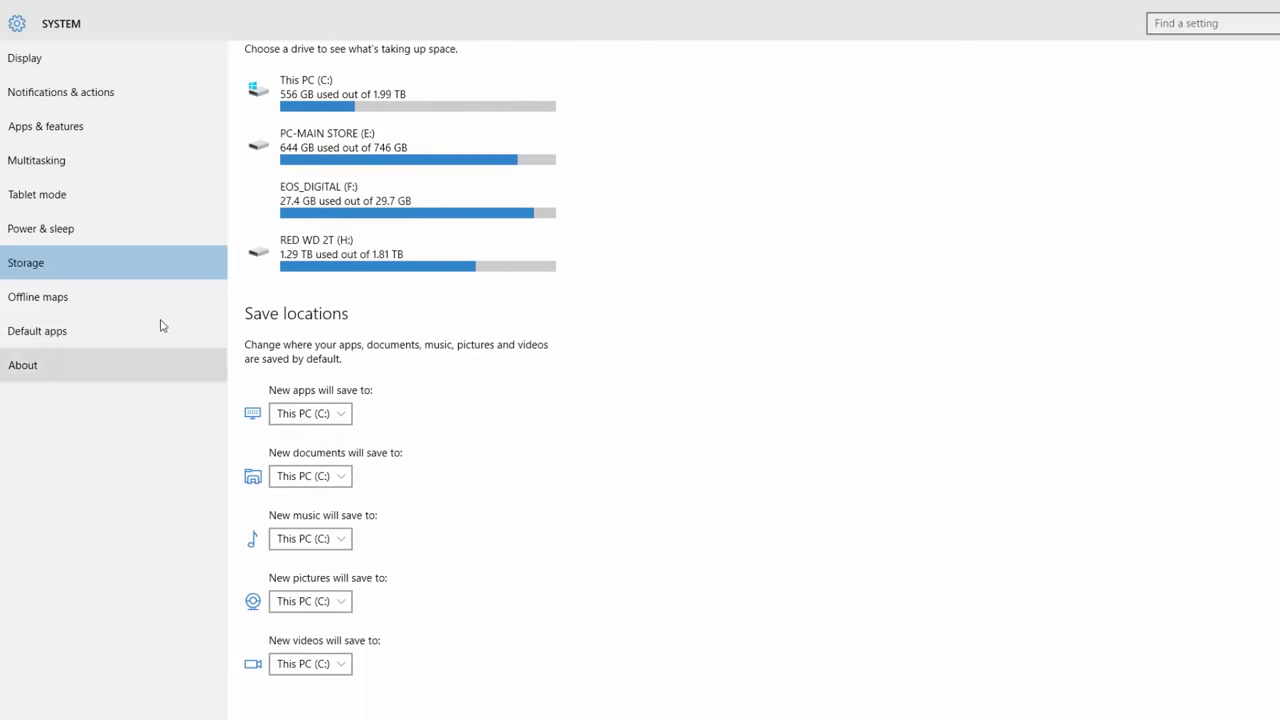
{"action": "left_click", "coordinate": [56, 296]}
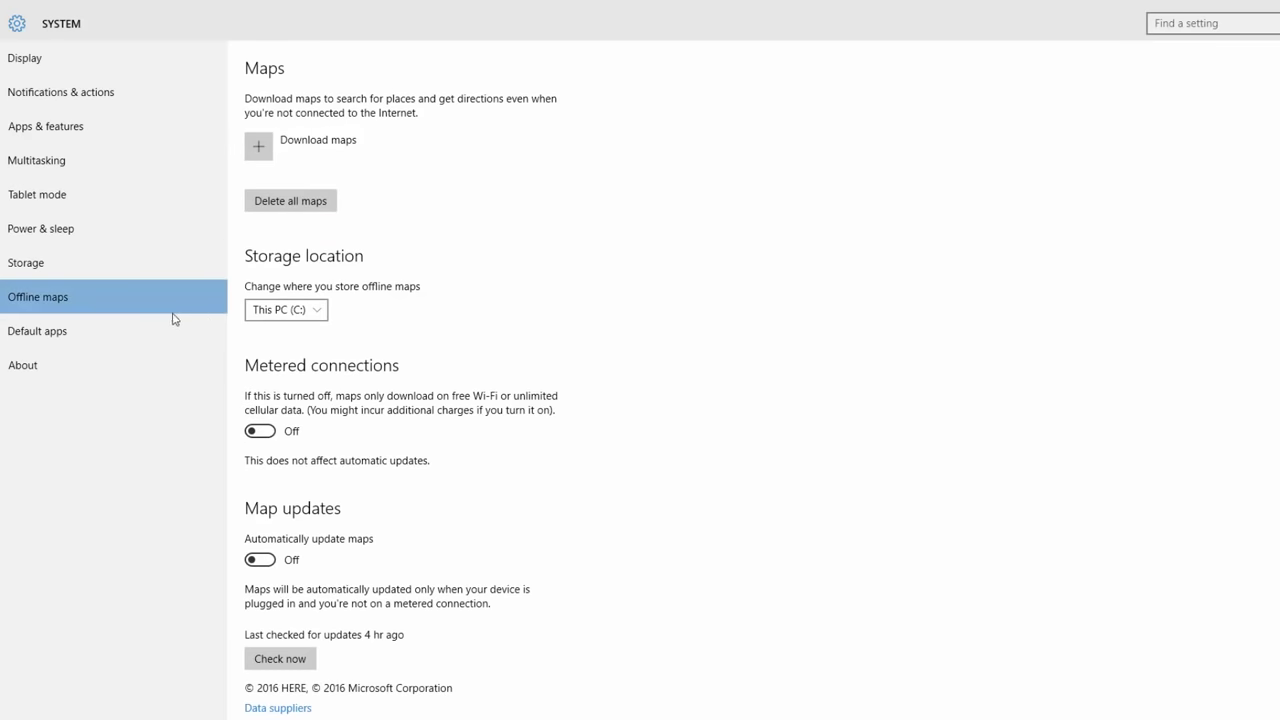
{"action": "scroll", "coordinate": [610, 316], "scroll_direction": "down", "scroll_amount": 1}
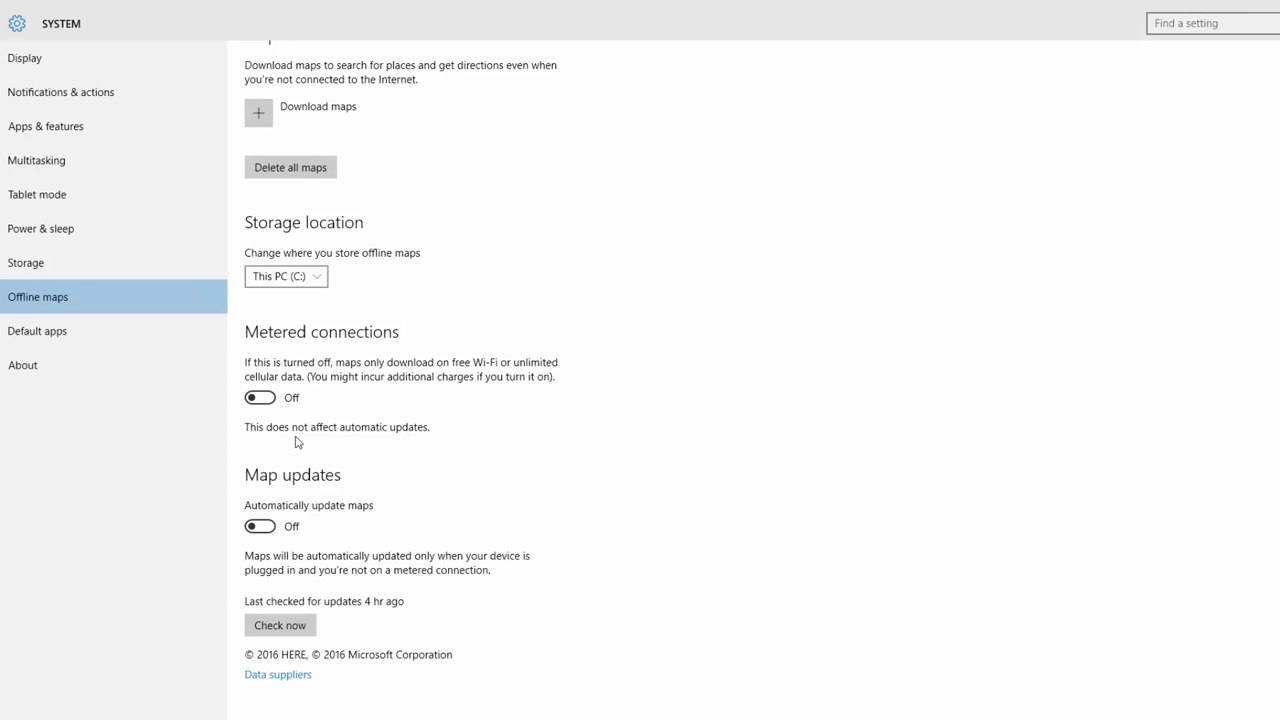
- Review the Default apps and About pages of the System settings and return to the Settings home page
{"action": "left_click", "coordinate": [87, 336]}
{"action": "scroll", "coordinate": [370, 308], "scroll_direction": "down", "scroll_amount": 1}
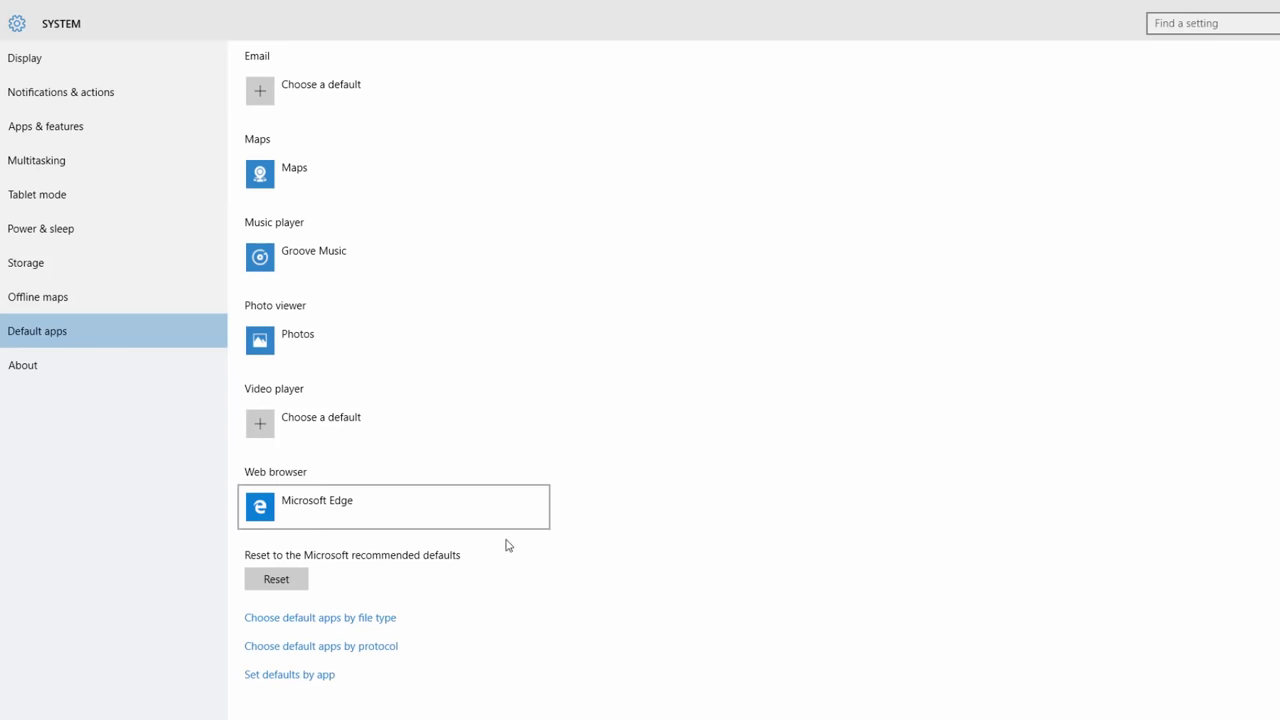
{"action": "left_click", "coordinate": [50, 370]}
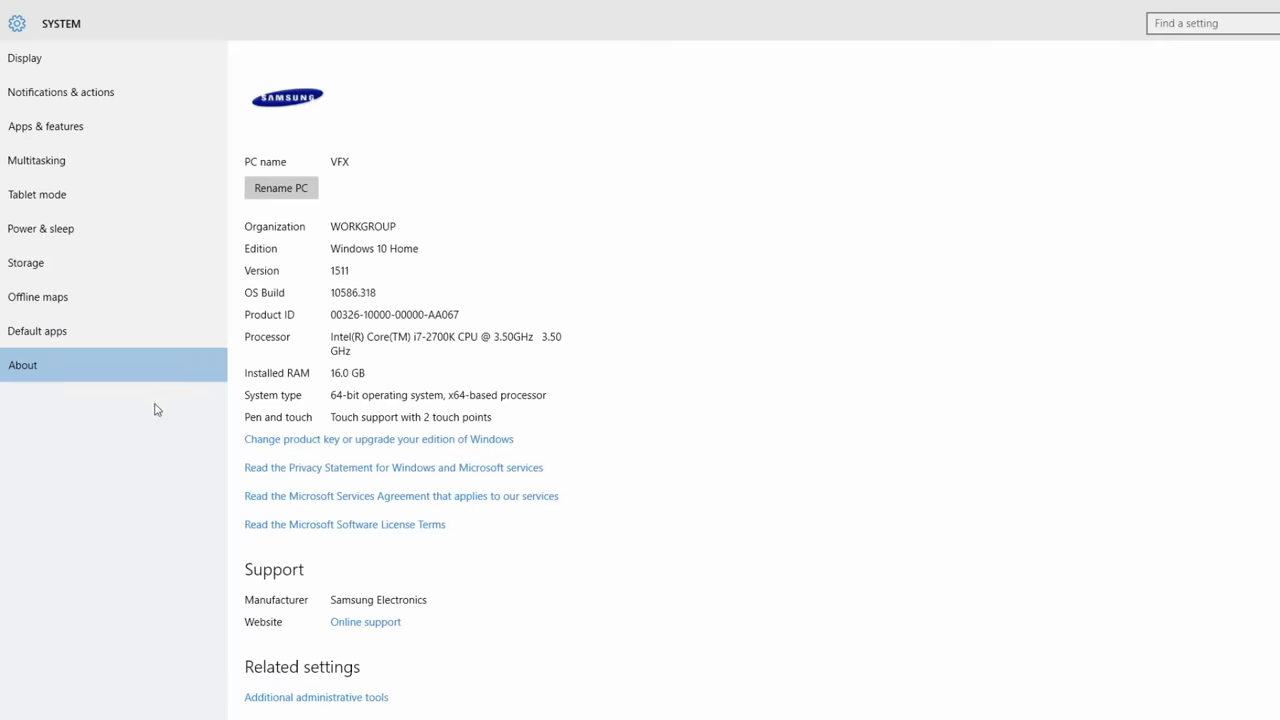
{"action": "scroll", "coordinate": [630, 380], "scroll_direction": "down", "scroll_amount": 2}
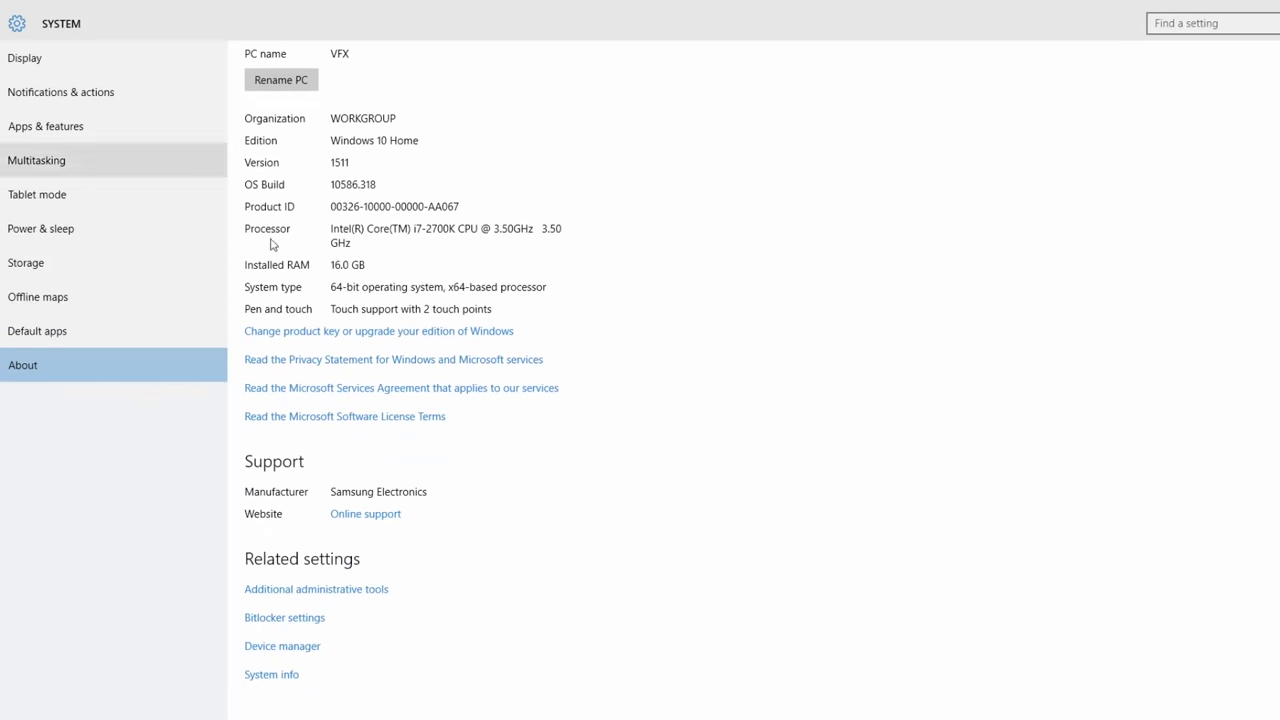
{"action": "left_click", "coordinate": [17, 23]}
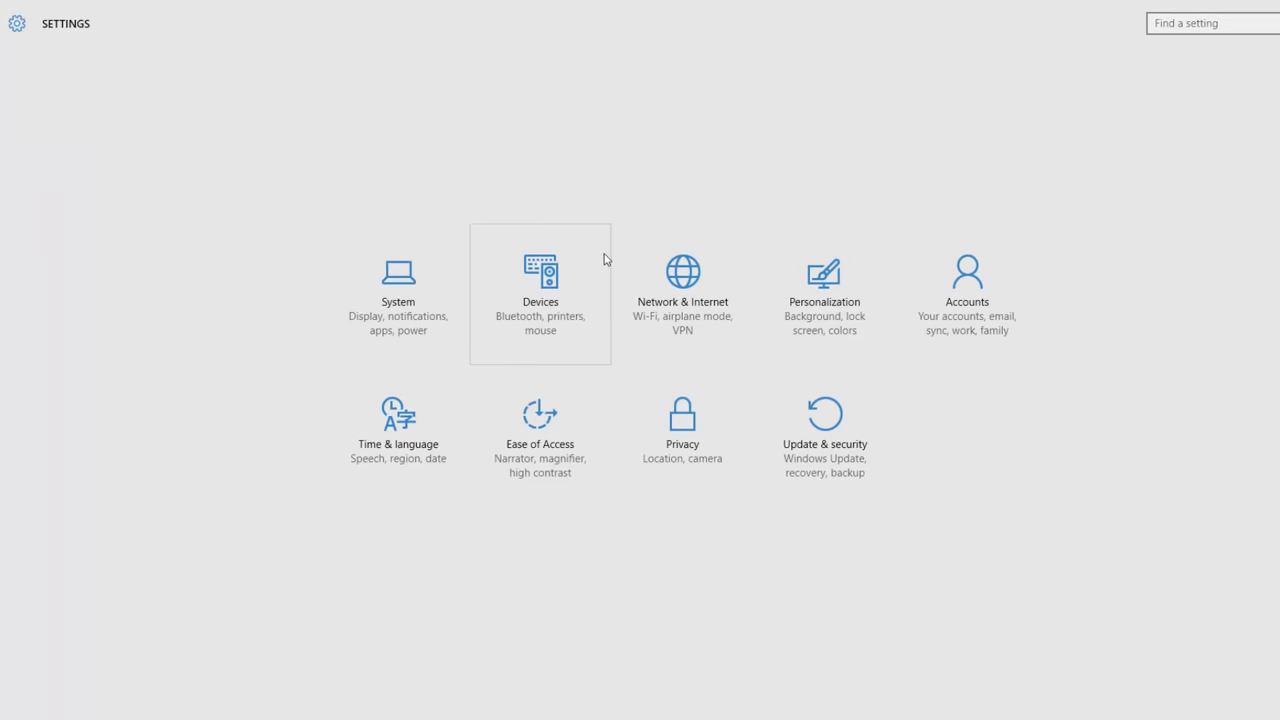
- Examine the Windows Update page and the Windows Defender protection options in the Update & security settings
{"action": "left_click", "coordinate": [822, 425]}
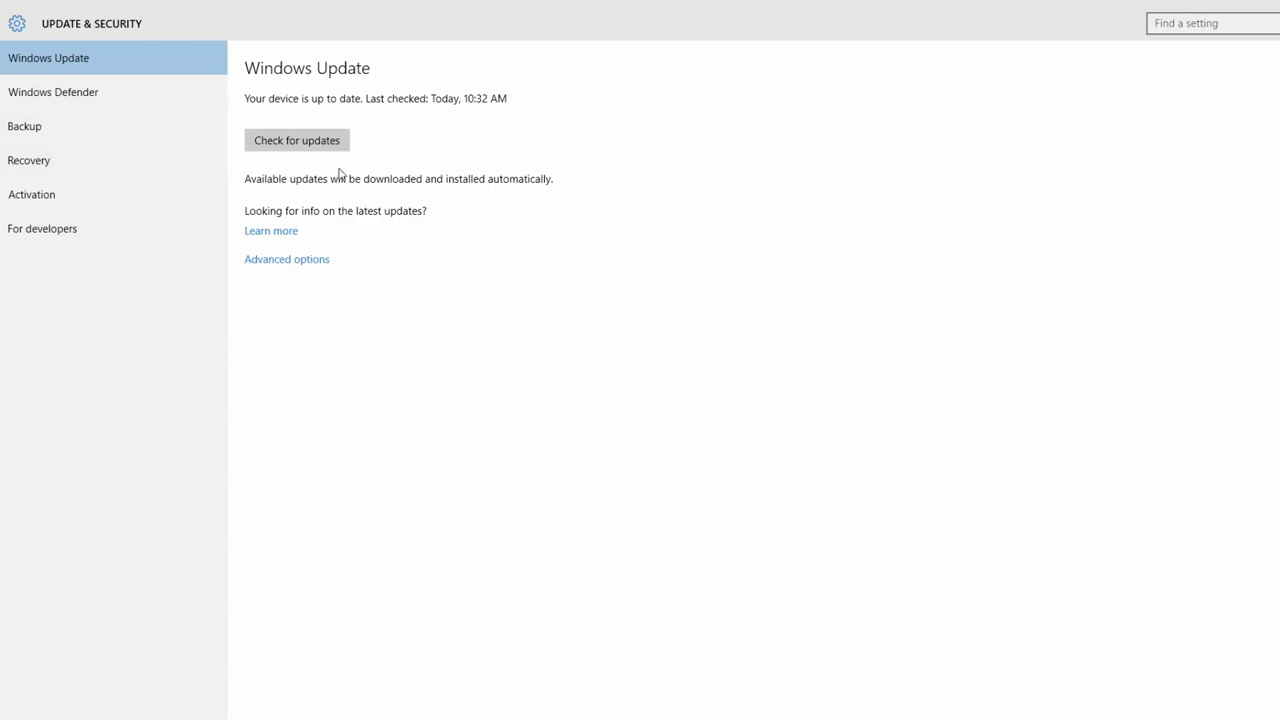
{"action": "left_click", "coordinate": [150, 92]}
{"action": "scroll", "coordinate": [548, 293], "scroll_direction": "down", "scroll_amount": 5}
{"action": "scroll", "coordinate": [548, 293], "scroll_direction": "up", "scroll_amount": 3}
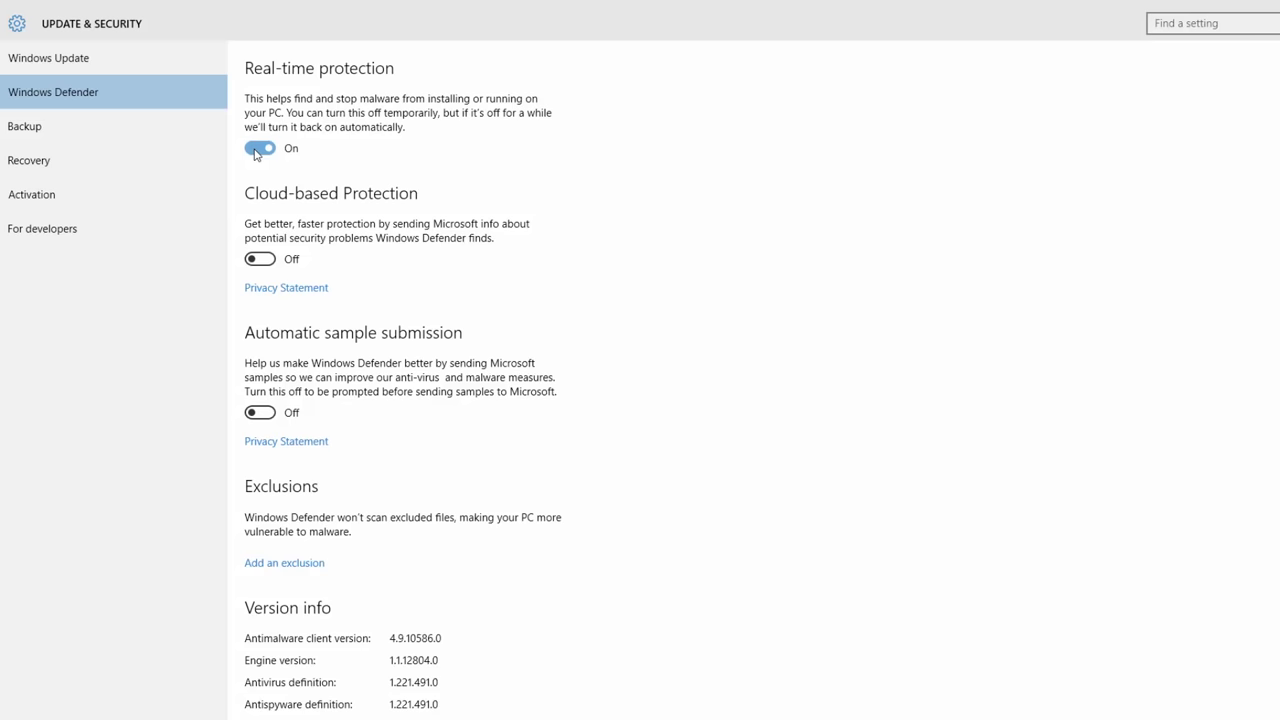
{"action": "left_click", "coordinate": [6, 3]}
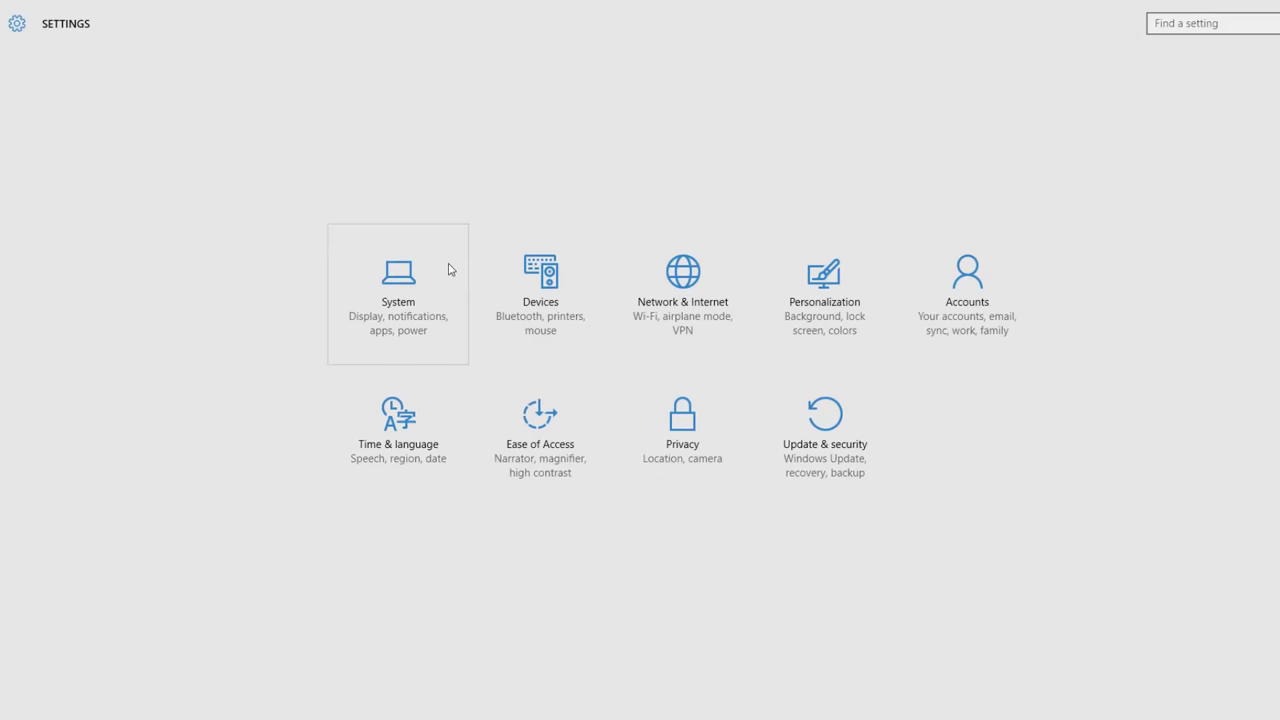
{"action": "left_click", "coordinate": [853, 431]}
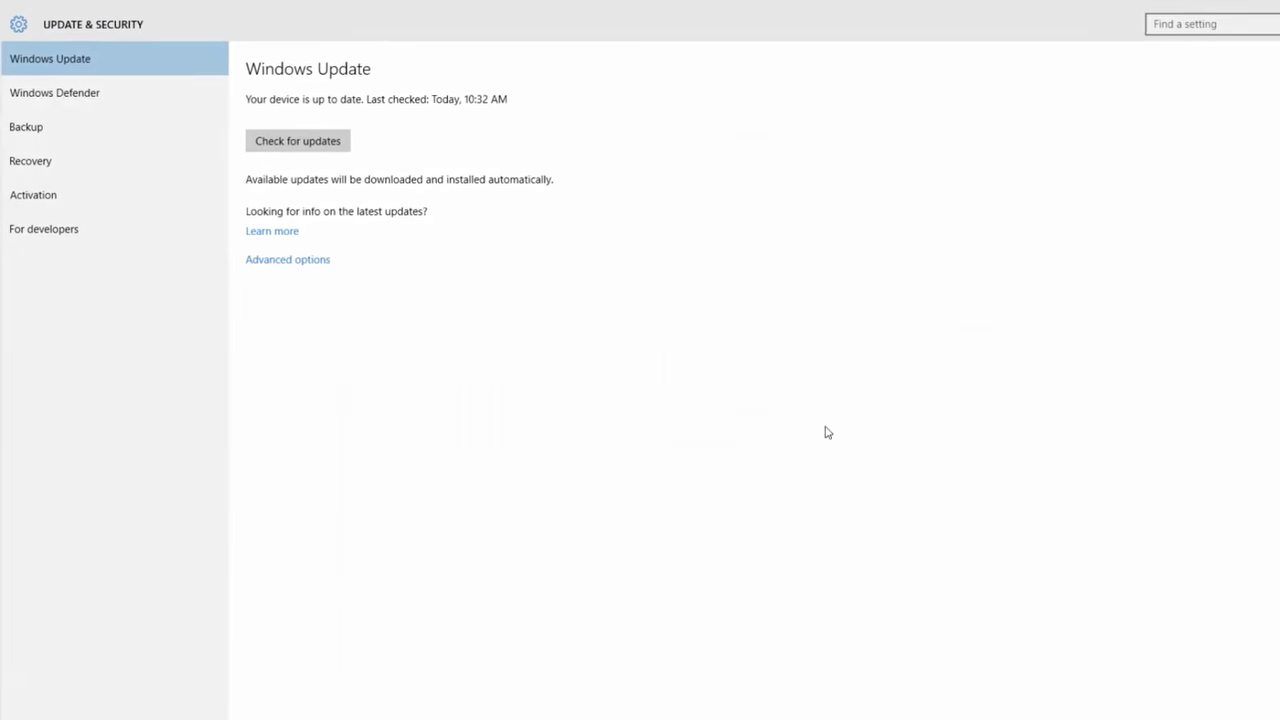
{"action": "left_click", "coordinate": [52, 99]}
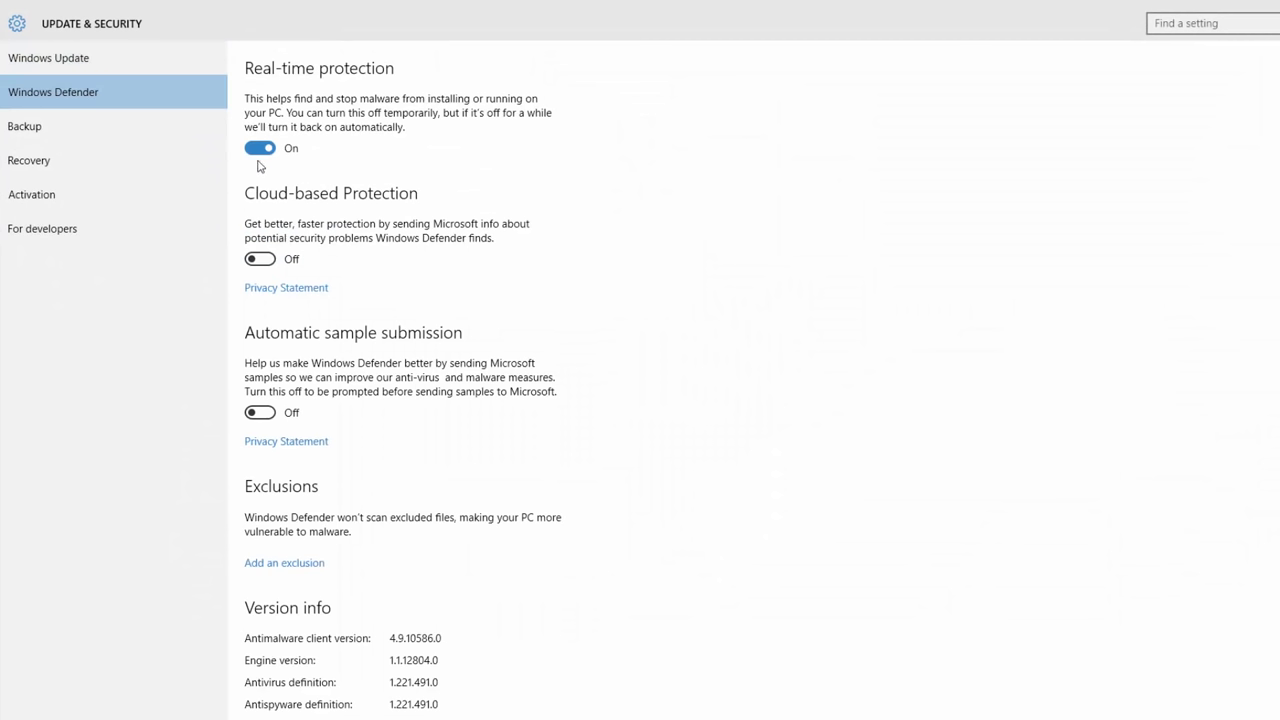
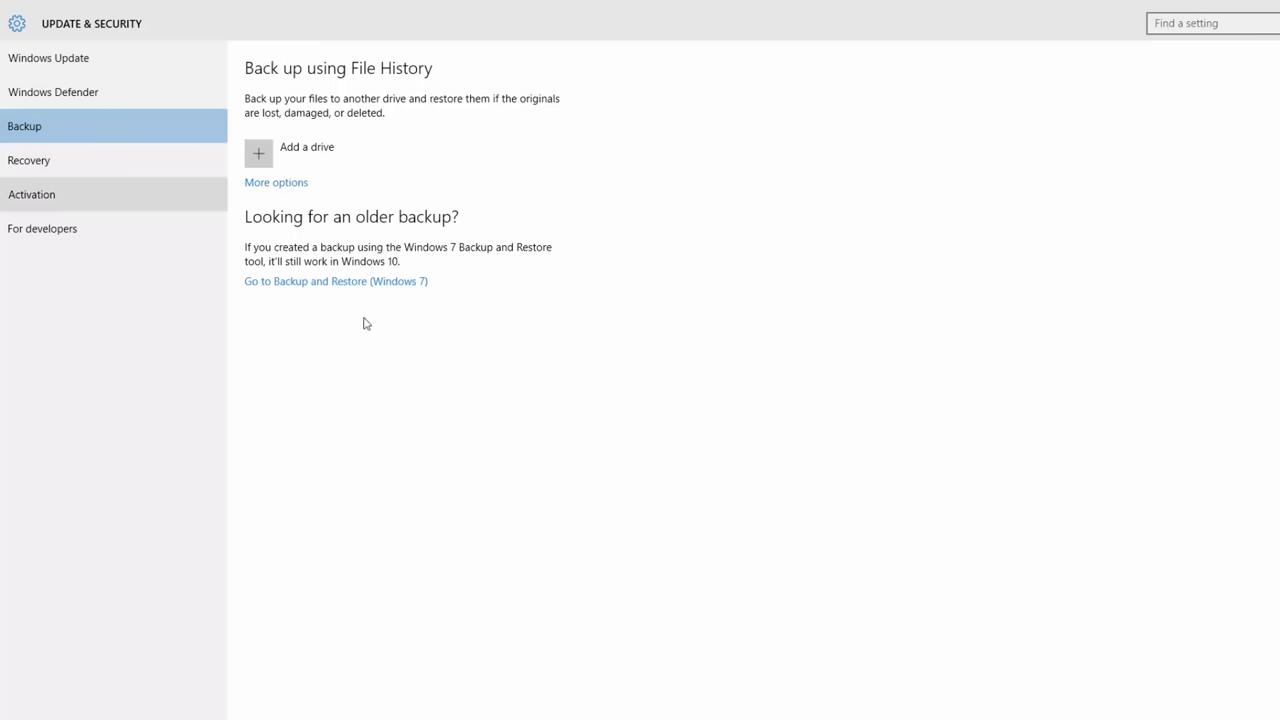
- Review the Backup, Recovery, Activation, and For developers pages of Update & security, including the link to Backup and Restore (Windows 7)
{"action": "left_click", "coordinate": [55, 164]}
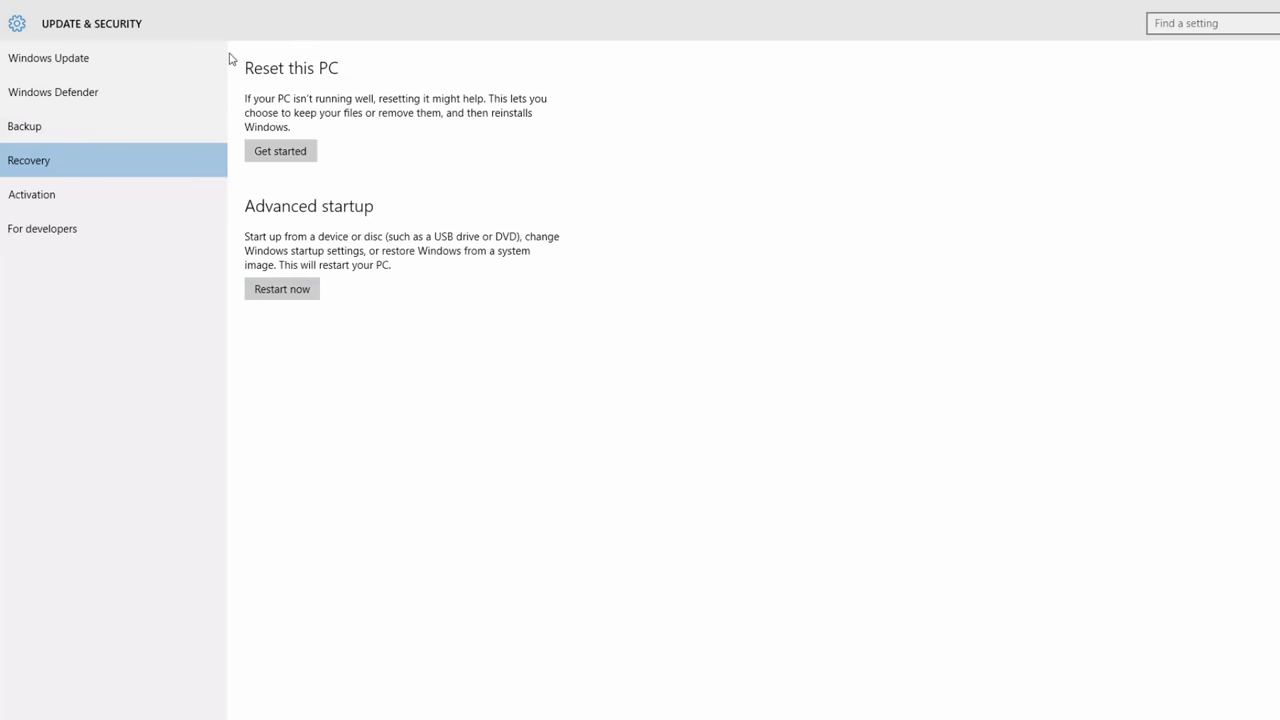
{"action": "left_click", "coordinate": [58, 131]}
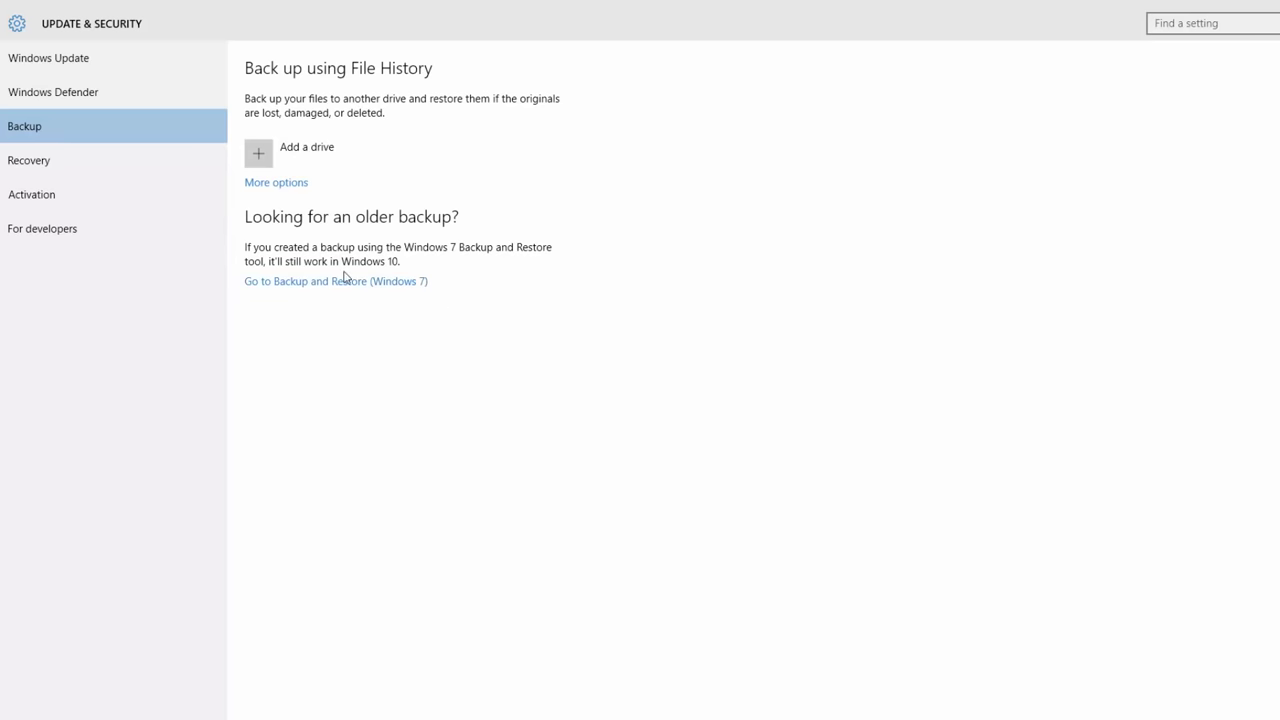
{"action": "left_click", "coordinate": [372, 284]}
{"action": "left_click", "coordinate": [53, 162]}
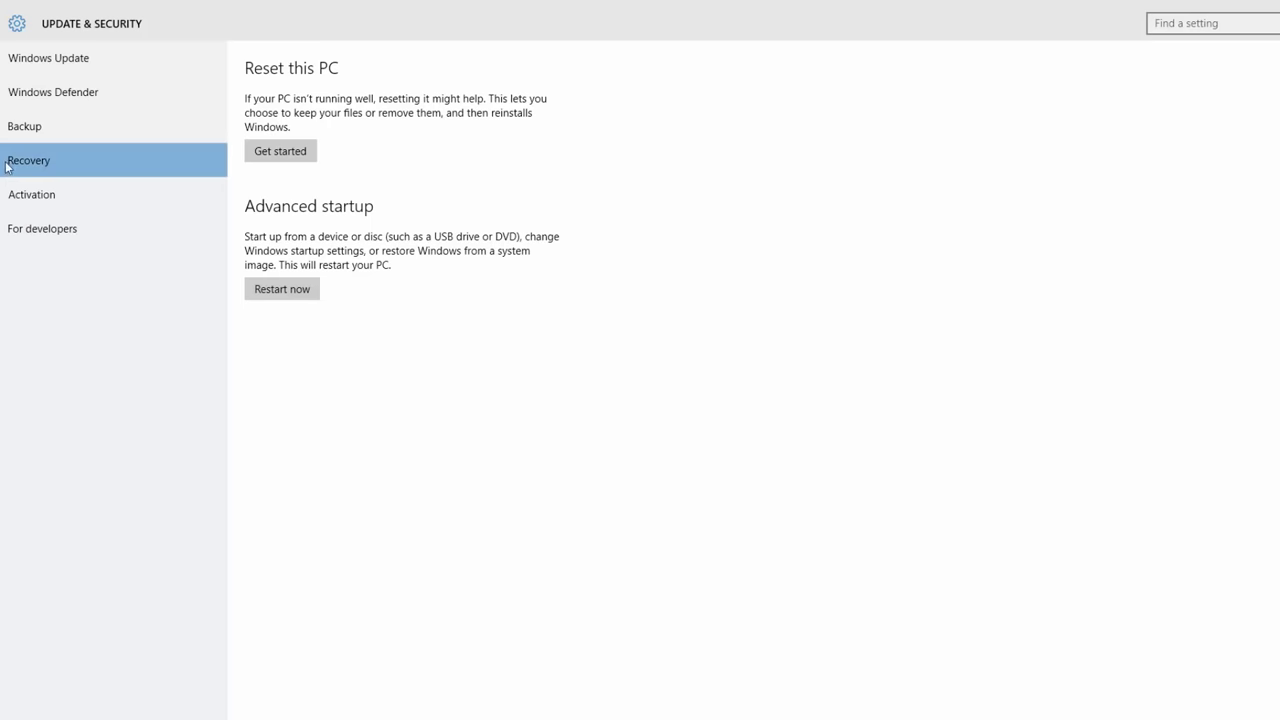
{"action": "left_click", "coordinate": [36, 198]}
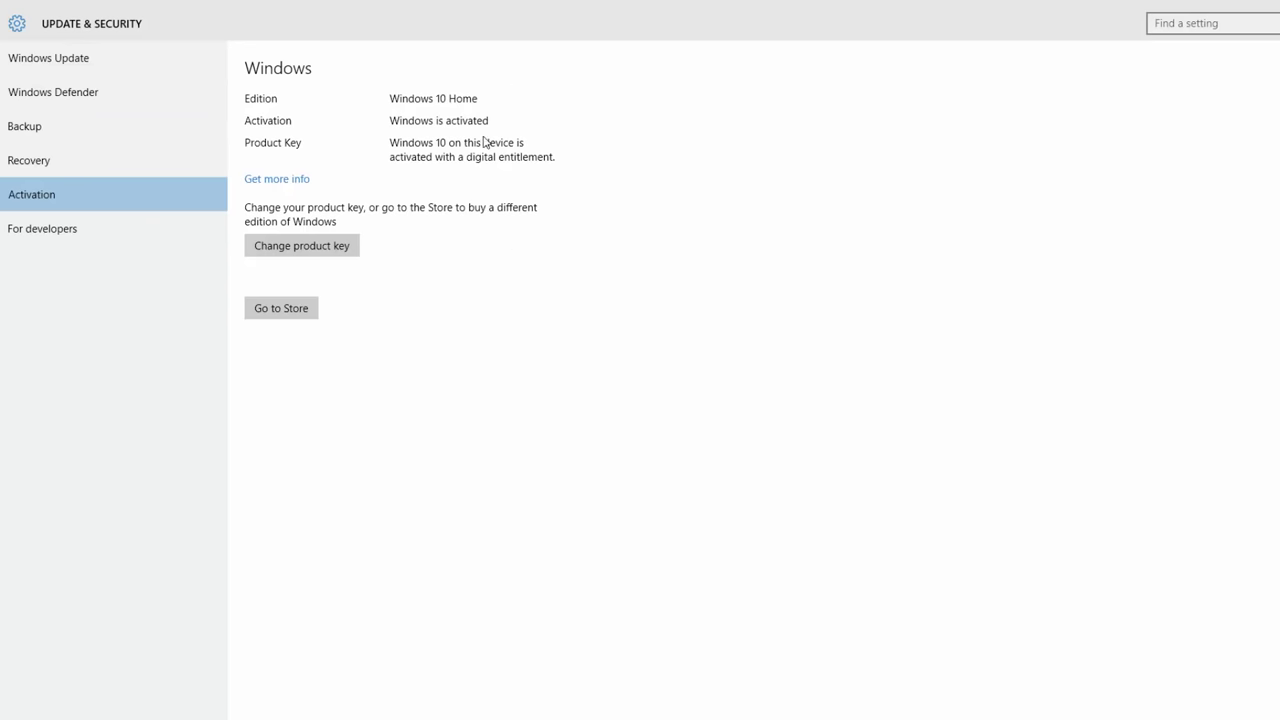
{"action": "left_click", "coordinate": [53, 228]}
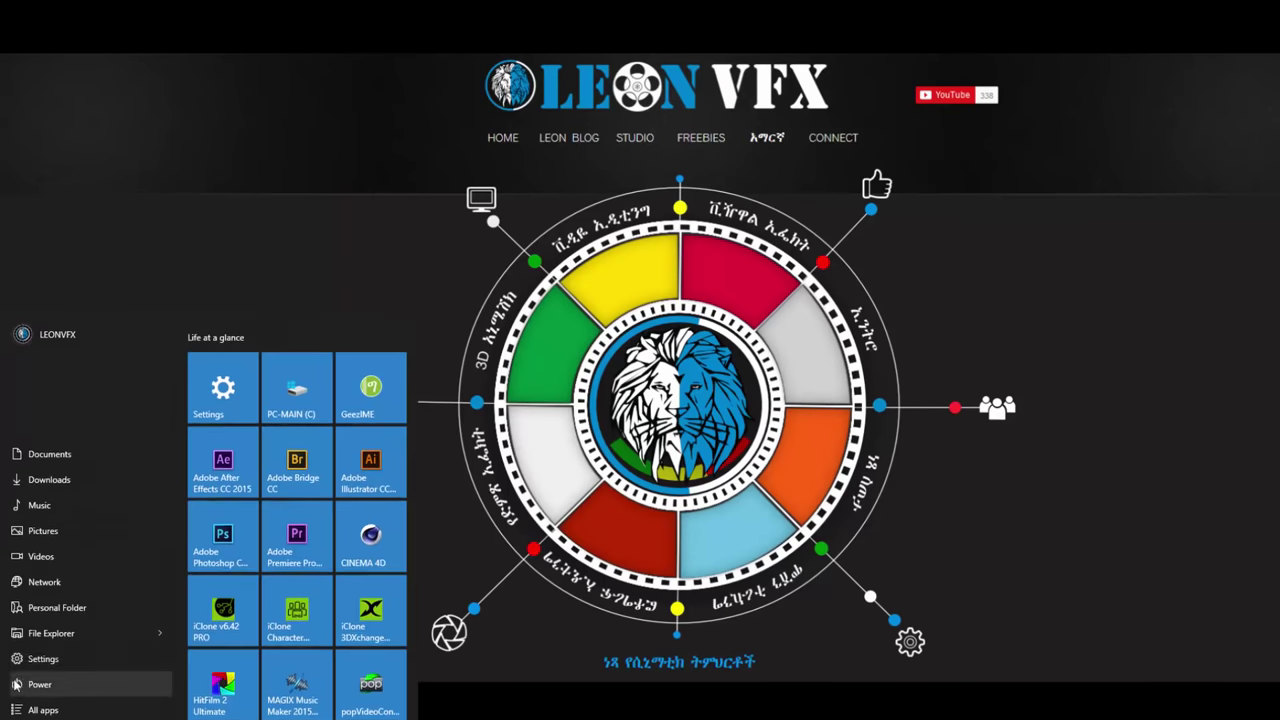
- Reopen Settings and set the country or region to Canada in the Time & language settings
{"action": "left_click", "coordinate": [45, 660]}
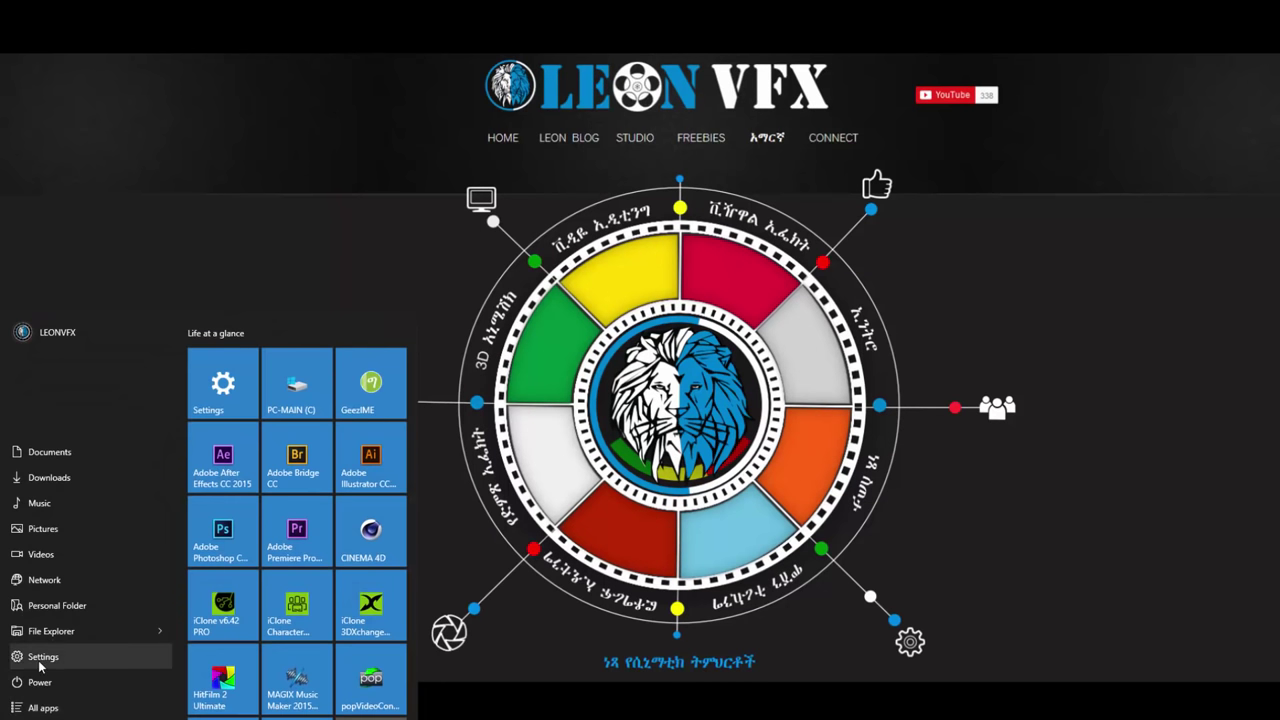
{"action": "left_click", "coordinate": [38, 660]}
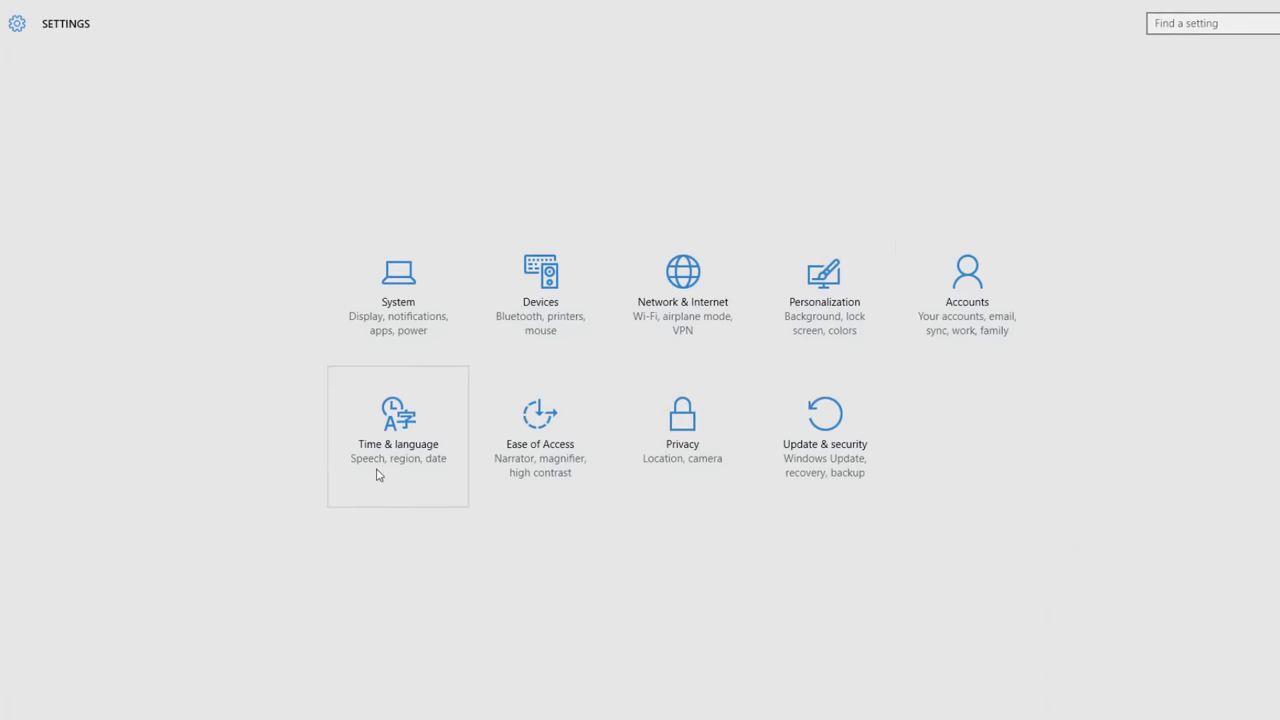
{"action": "left_click", "coordinate": [398, 425]}
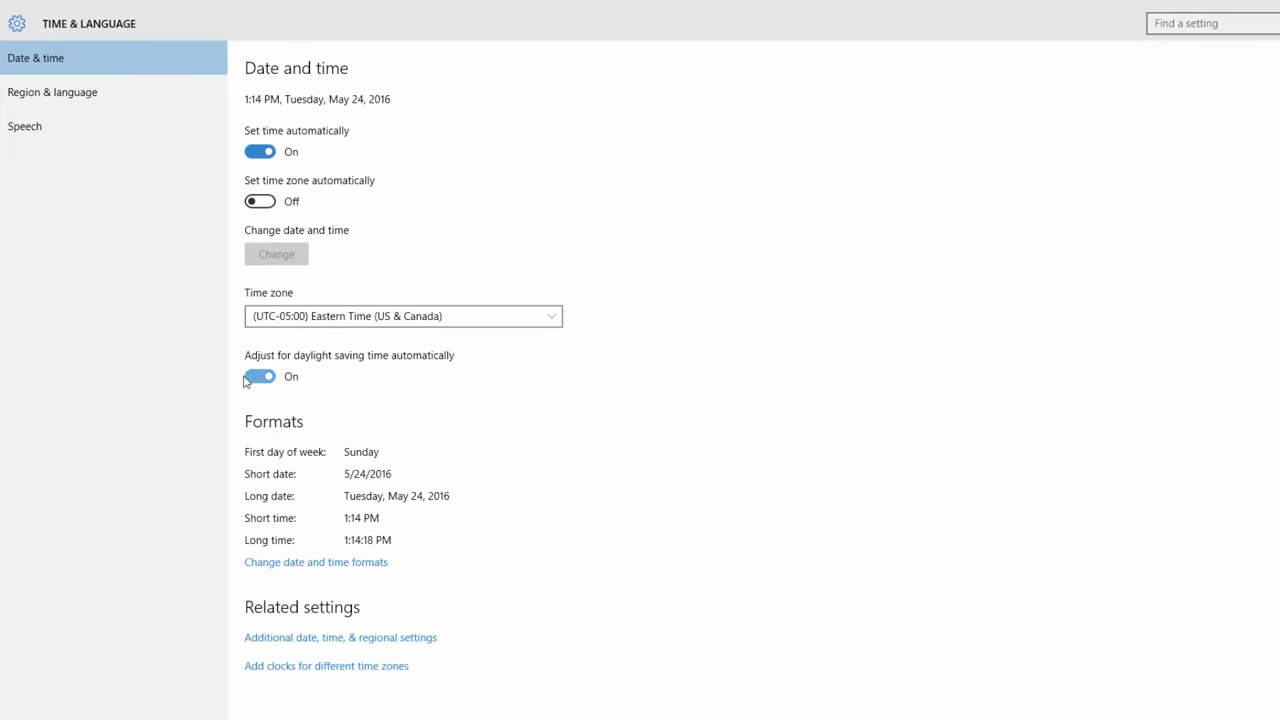
{"action": "left_click", "coordinate": [47, 92]}
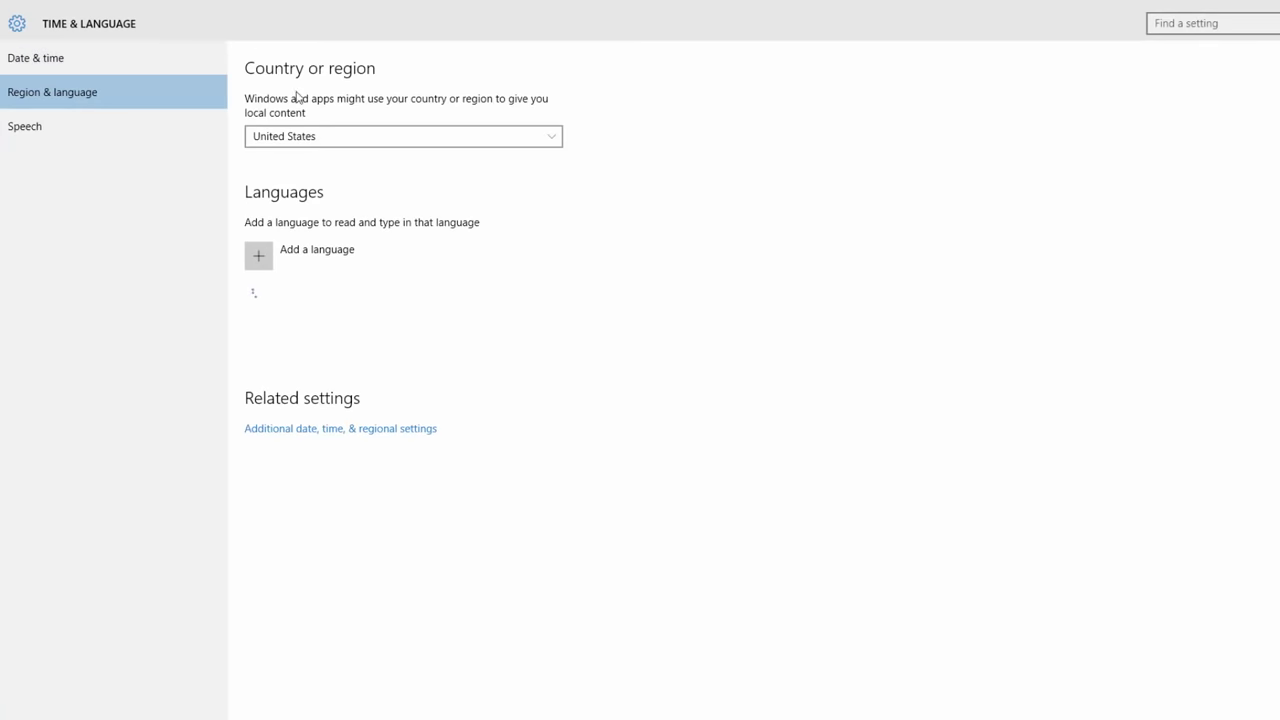
{"action": "left_click", "coordinate": [414, 131]}
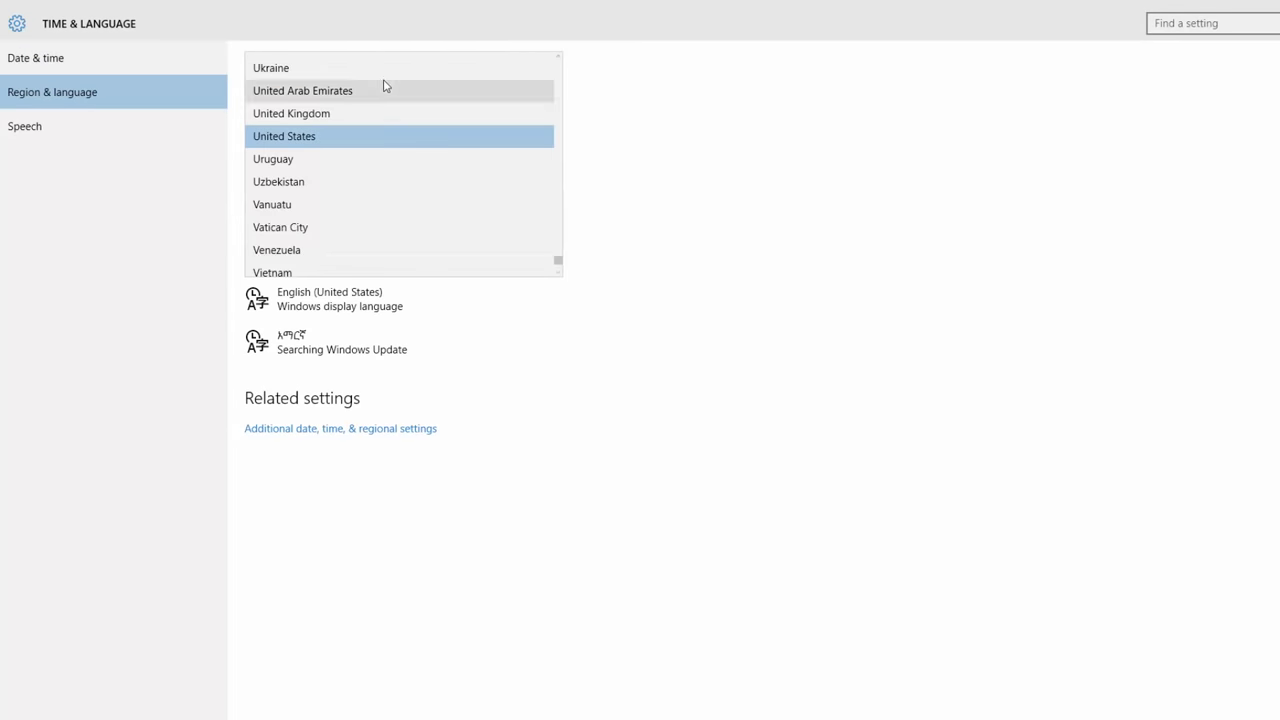
{"action": "scroll", "coordinate": [440, 200], "scroll_direction": "up", "scroll_amount": 20}
{"action": "left_click", "coordinate": [409, 143]}
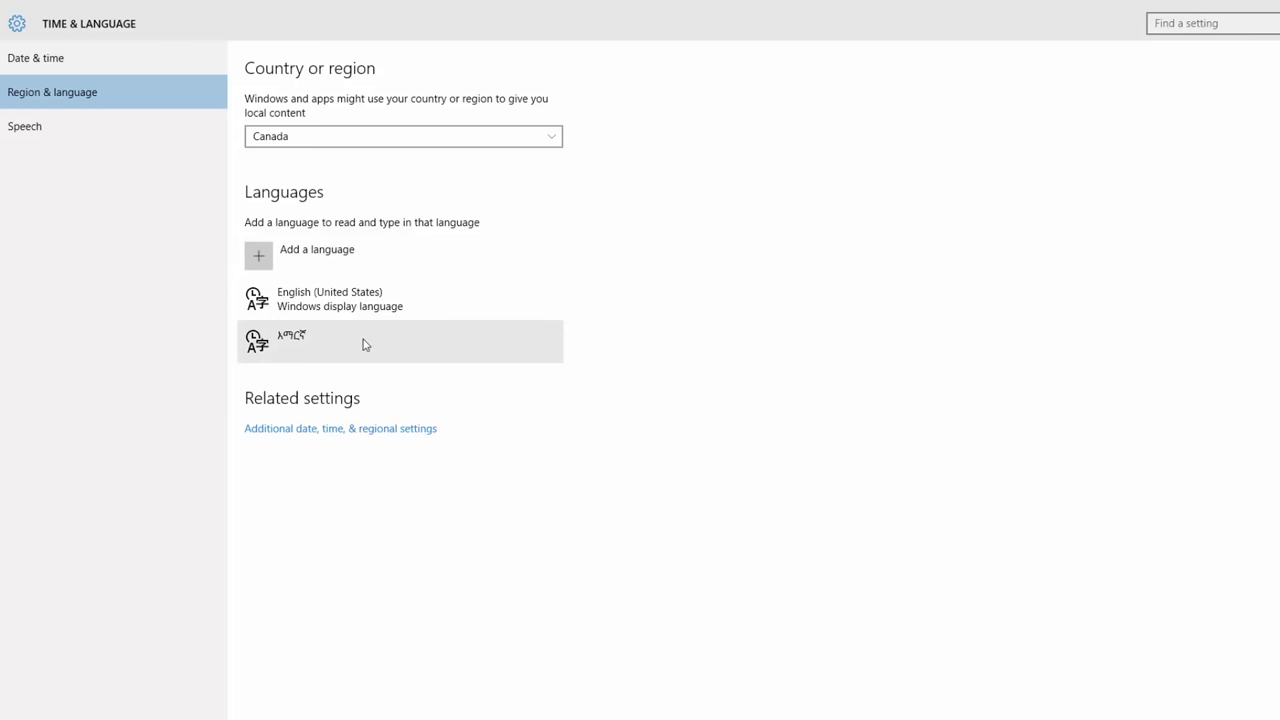
- Review the Speech page, glance at the Devices settings, and return to the Settings home page
{"action": "left_click", "coordinate": [41, 125]}
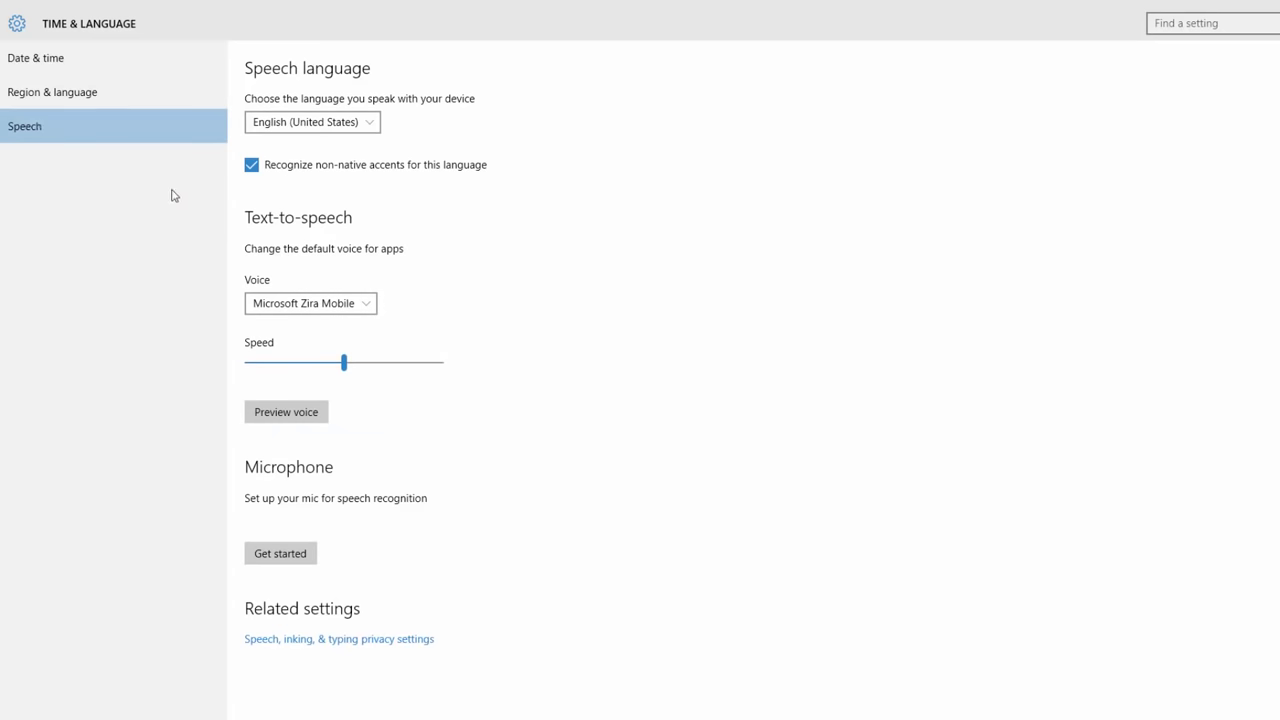
{"action": "left_click", "coordinate": [19, 4]}
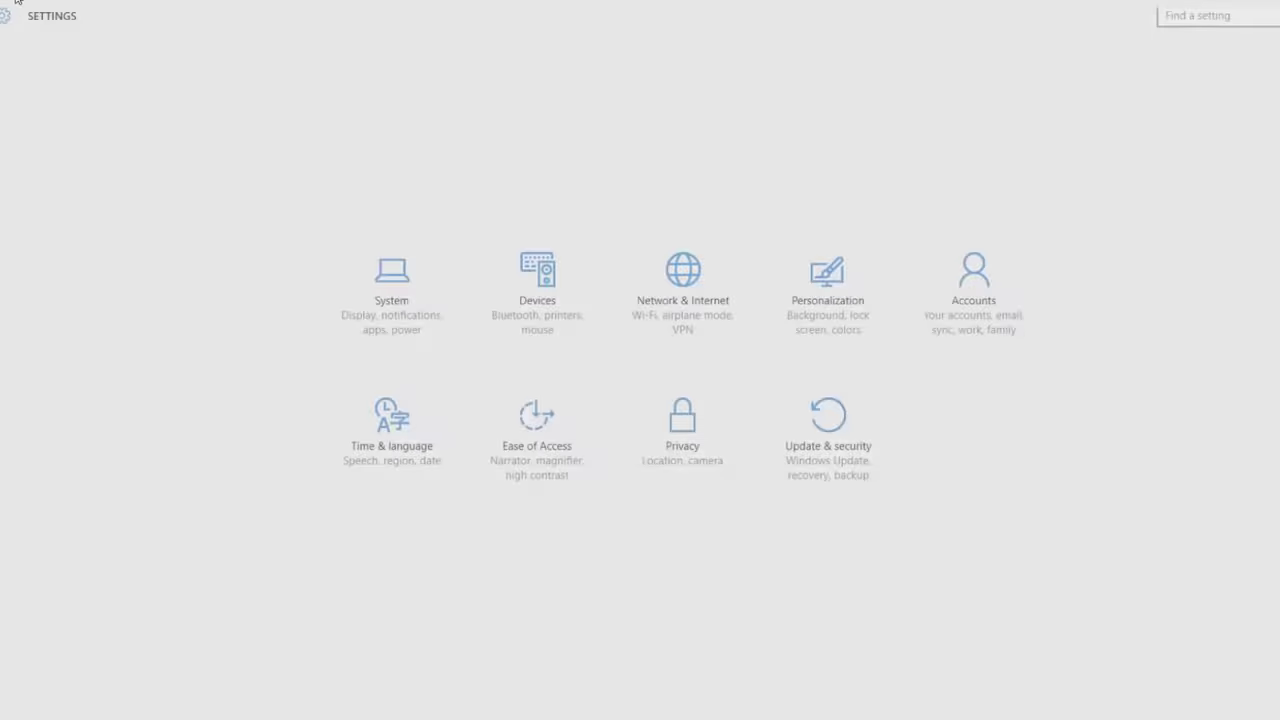
{"action": "left_click", "coordinate": [553, 291]}
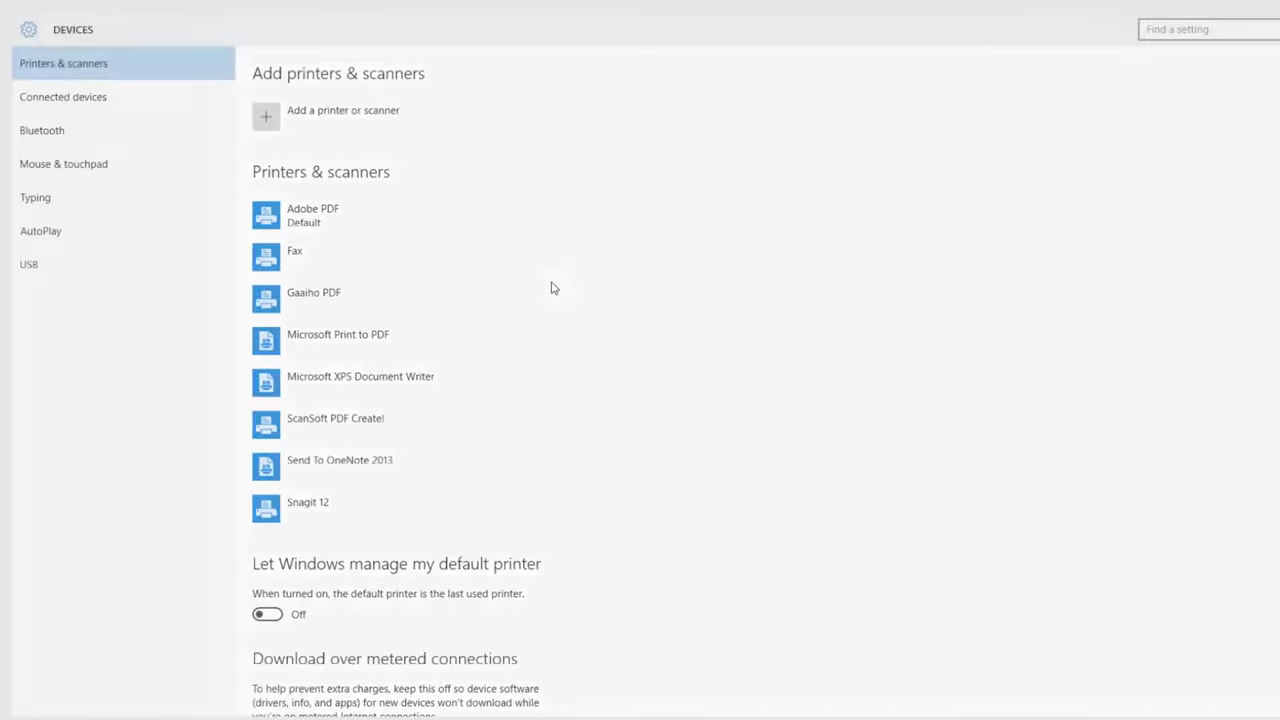
{"action": "left_click", "coordinate": [16, 8]}
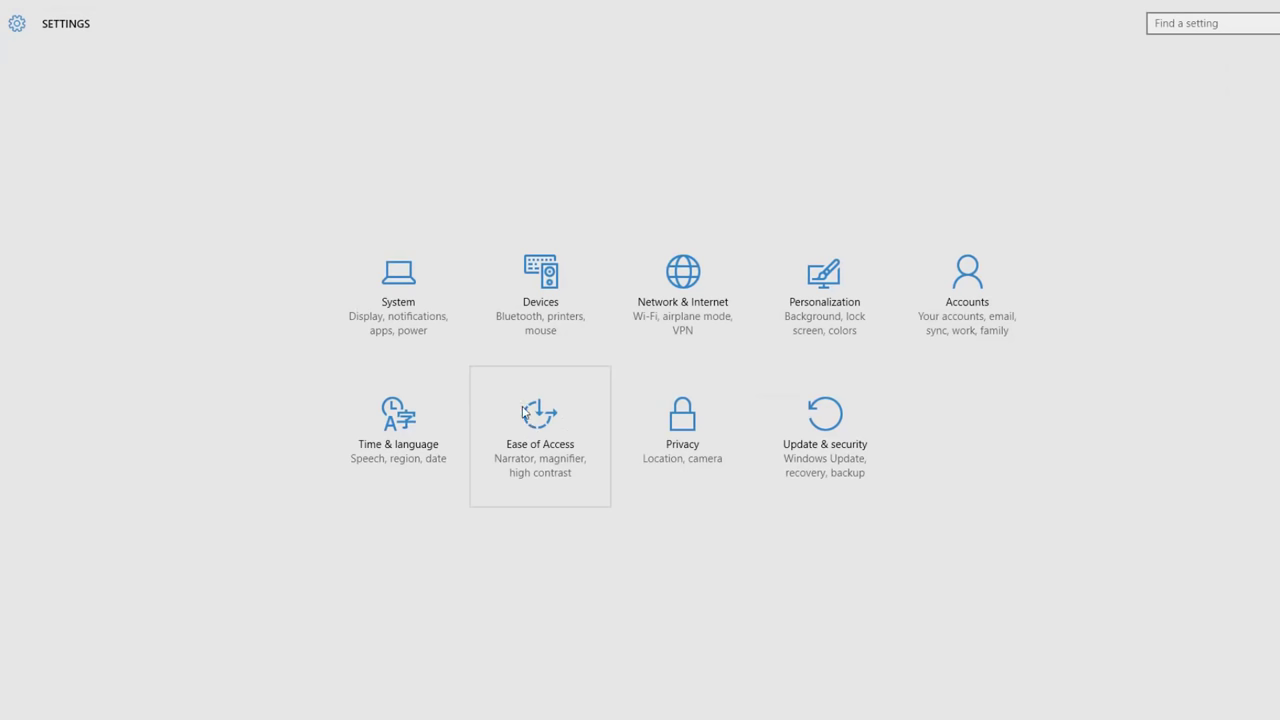
- Review the Ease of Access pages from Narrator and Magnifier through High contrast, Closed captions, Keyboard, and Mouse to Other options
{"action": "left_click", "coordinate": [532, 418]}
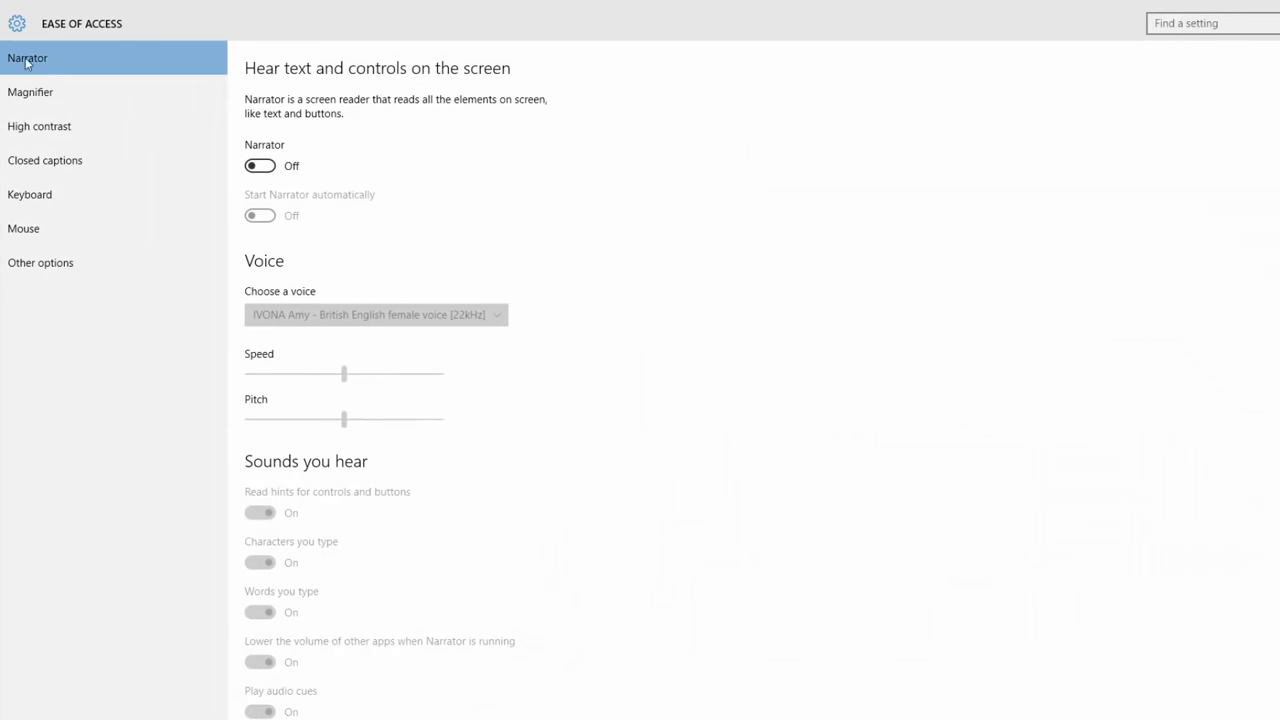
{"action": "left_click", "coordinate": [36, 91]}
{"action": "left_click", "coordinate": [43, 128]}
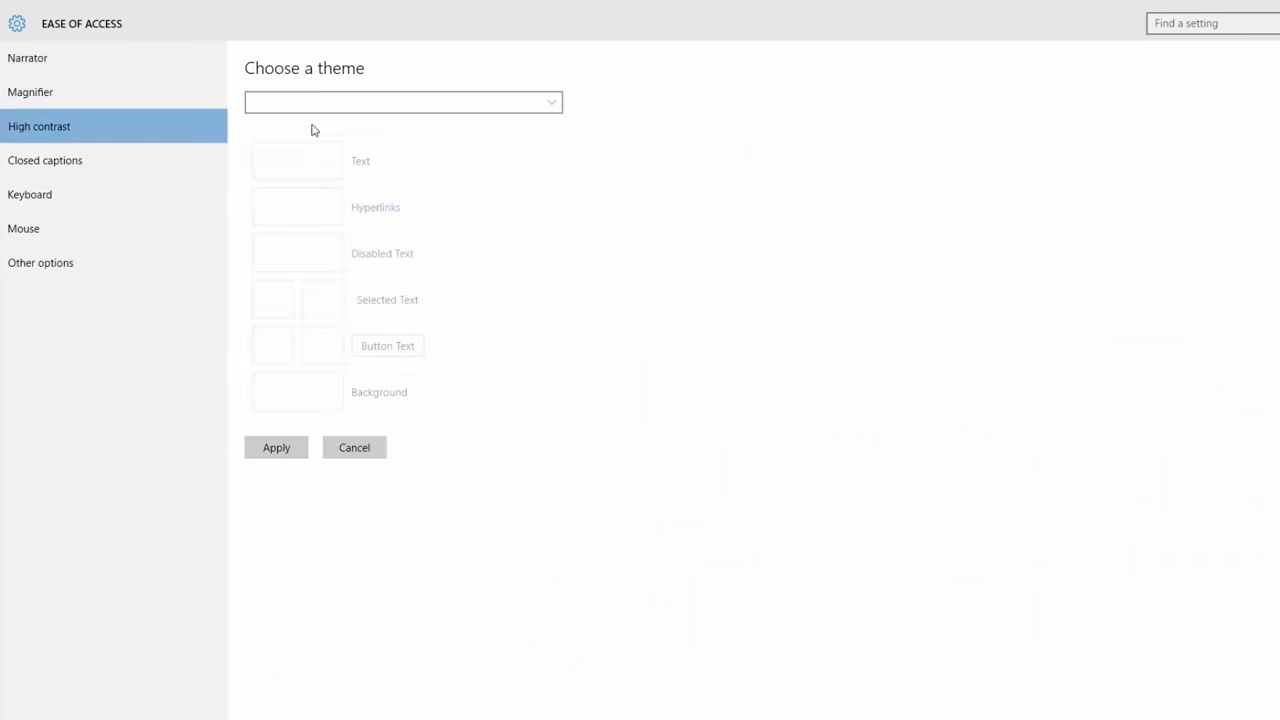
{"action": "left_click", "coordinate": [27, 167]}
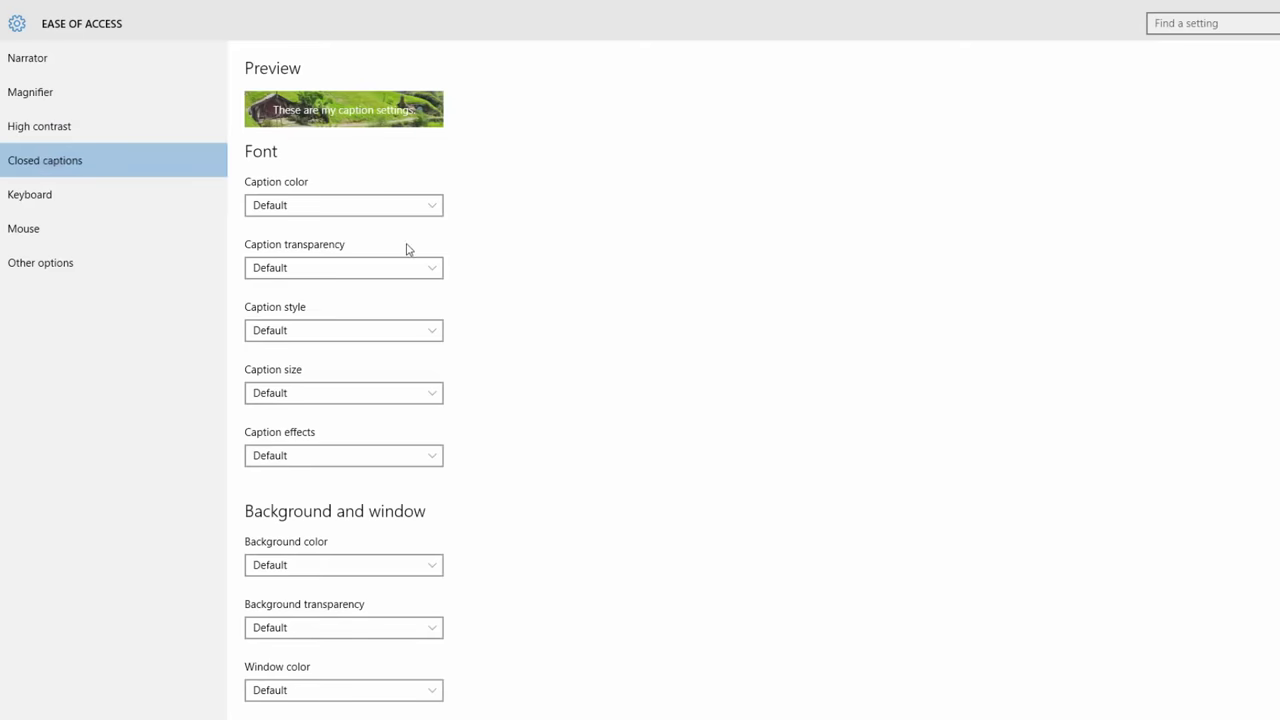
{"action": "scroll", "coordinate": [637, 309], "scroll_direction": "down", "scroll_amount": 3}
{"action": "left_click", "coordinate": [29, 200]}
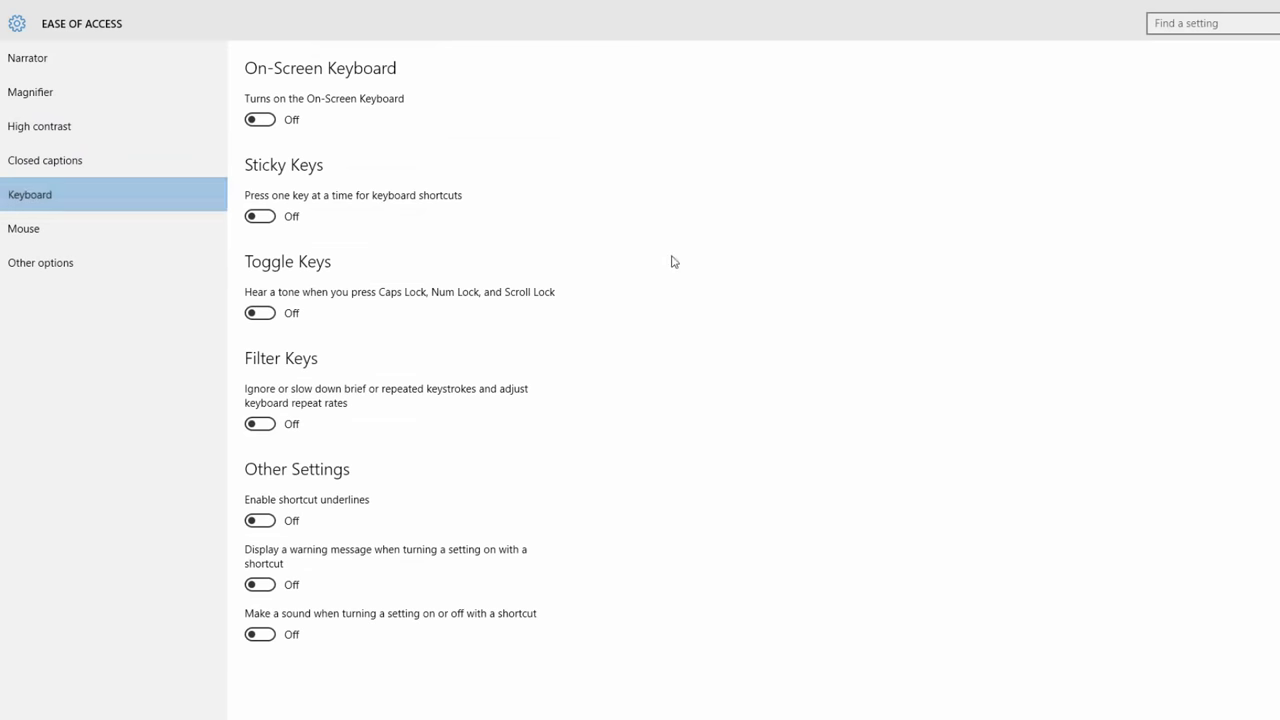
{"action": "left_click", "coordinate": [32, 236]}
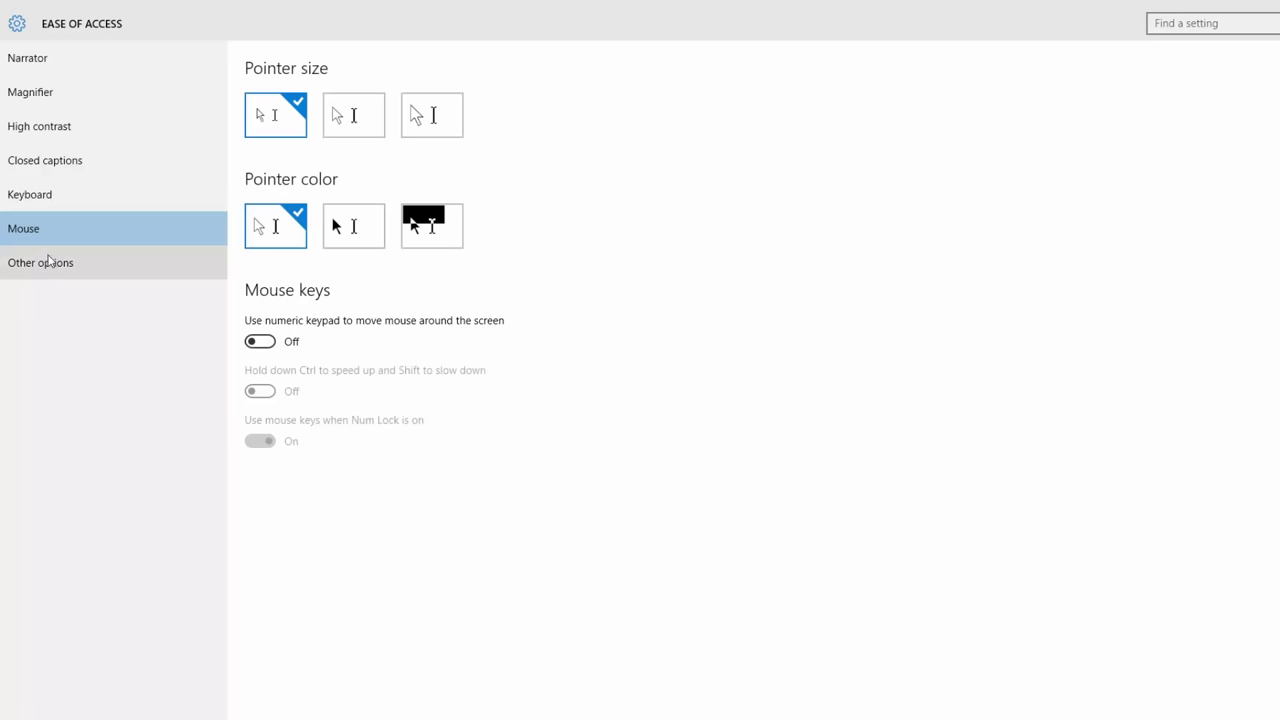
{"action": "left_click", "coordinate": [49, 270]}
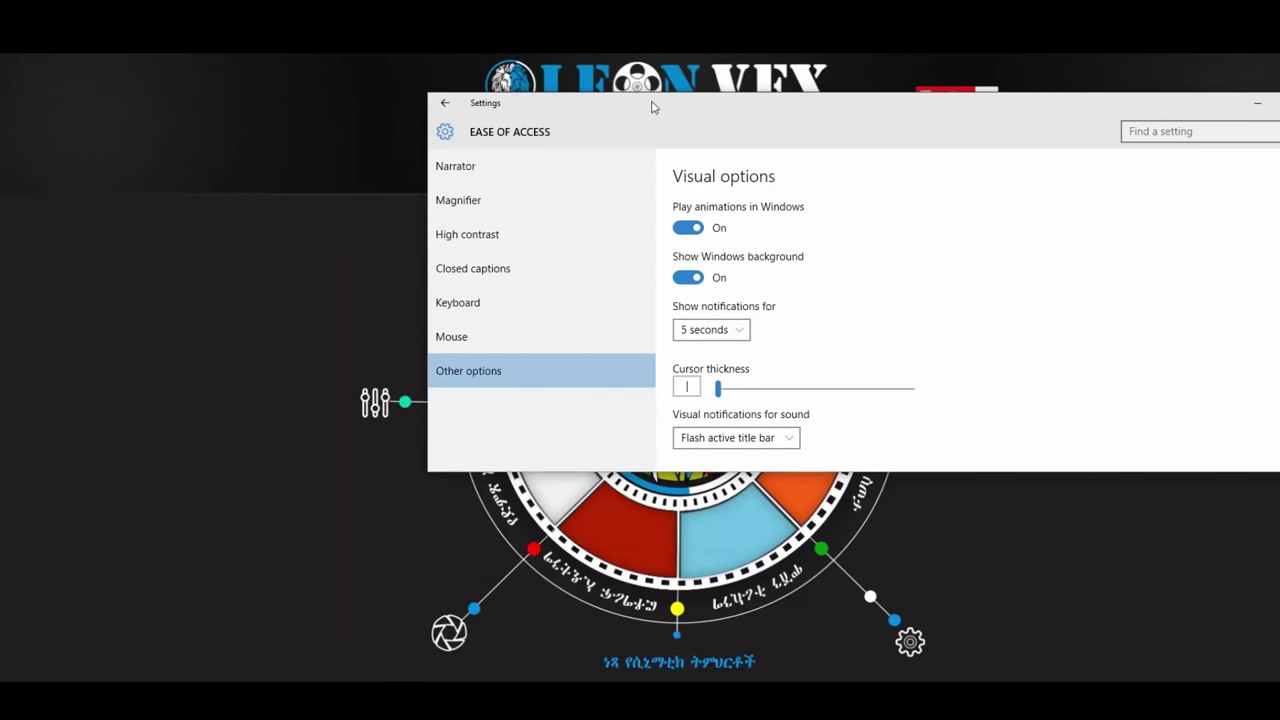
- Try switching the Show Windows background option off and on repeatedly, leaving it on
{"action": "left_click", "coordinate": [734, 404]}
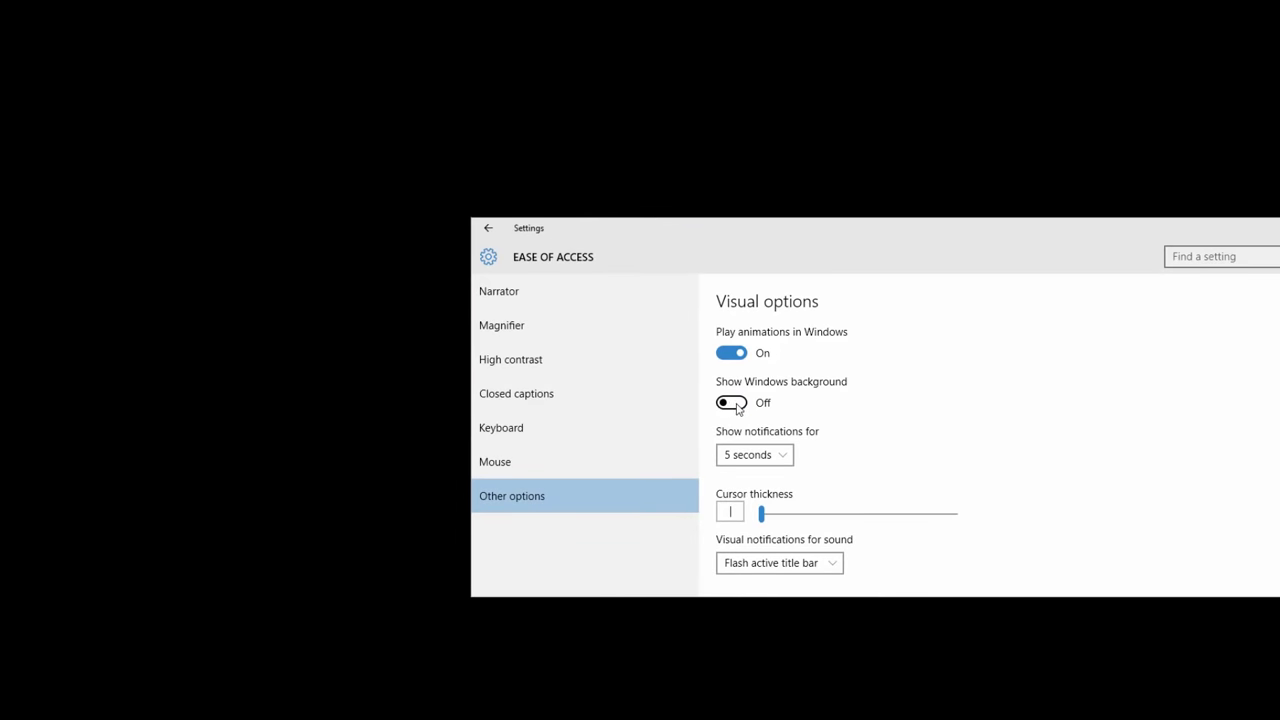
{"action": "left_click", "coordinate": [733, 404]}
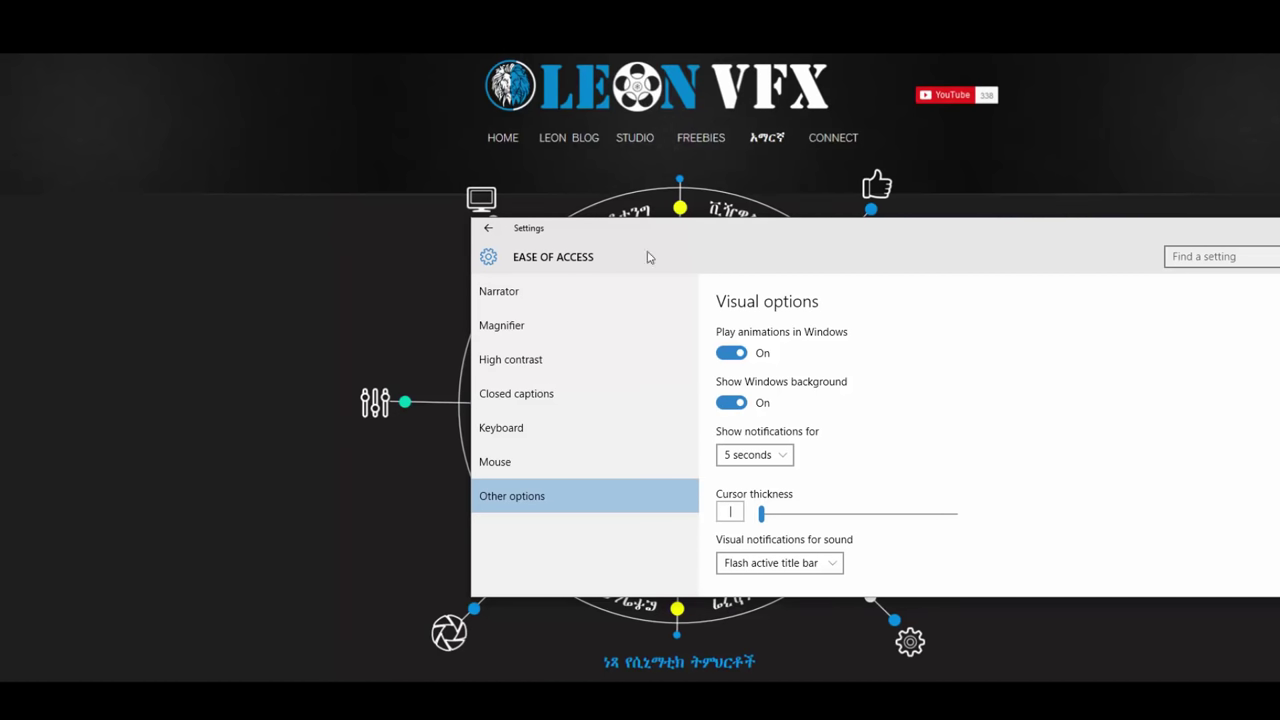
{"action": "left_click", "coordinate": [731, 404]}
{"action": "left_click", "coordinate": [733, 405]}
{"action": "left_click", "coordinate": [728, 408]}
{"action": "left_click", "coordinate": [734, 408]}
{"action": "left_click", "coordinate": [720, 407]}
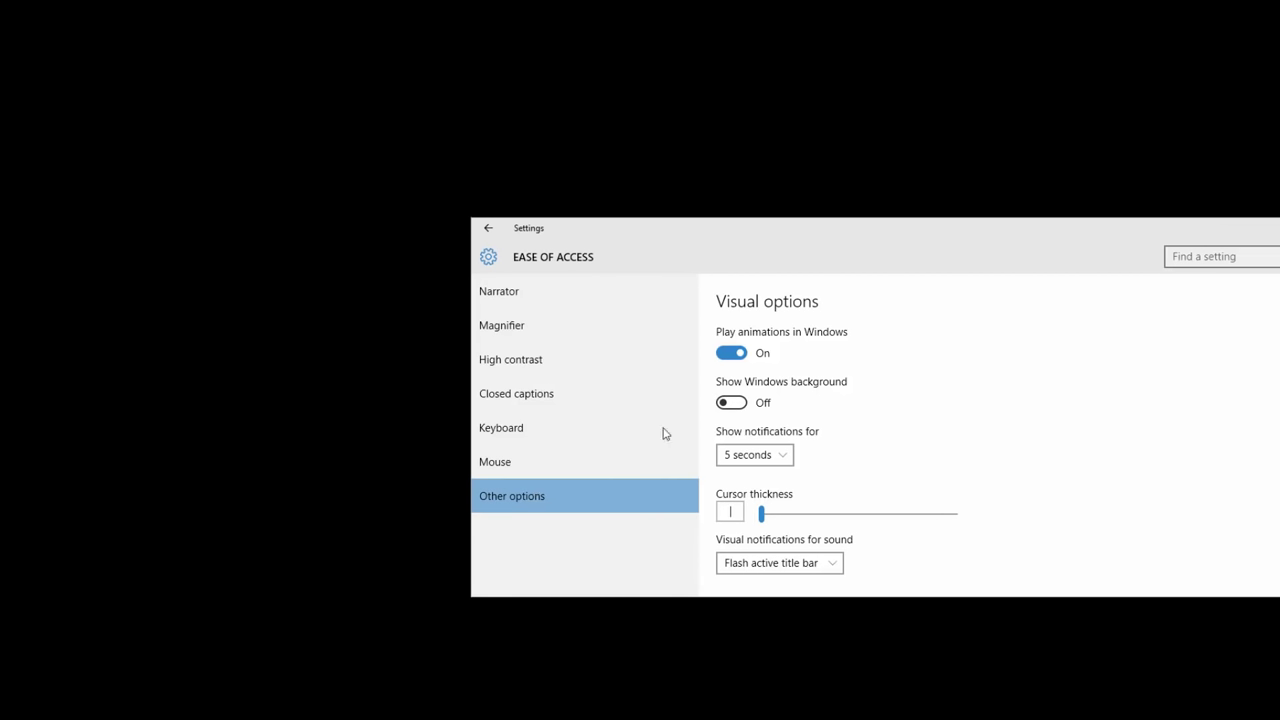
{"action": "left_click", "coordinate": [733, 404]}
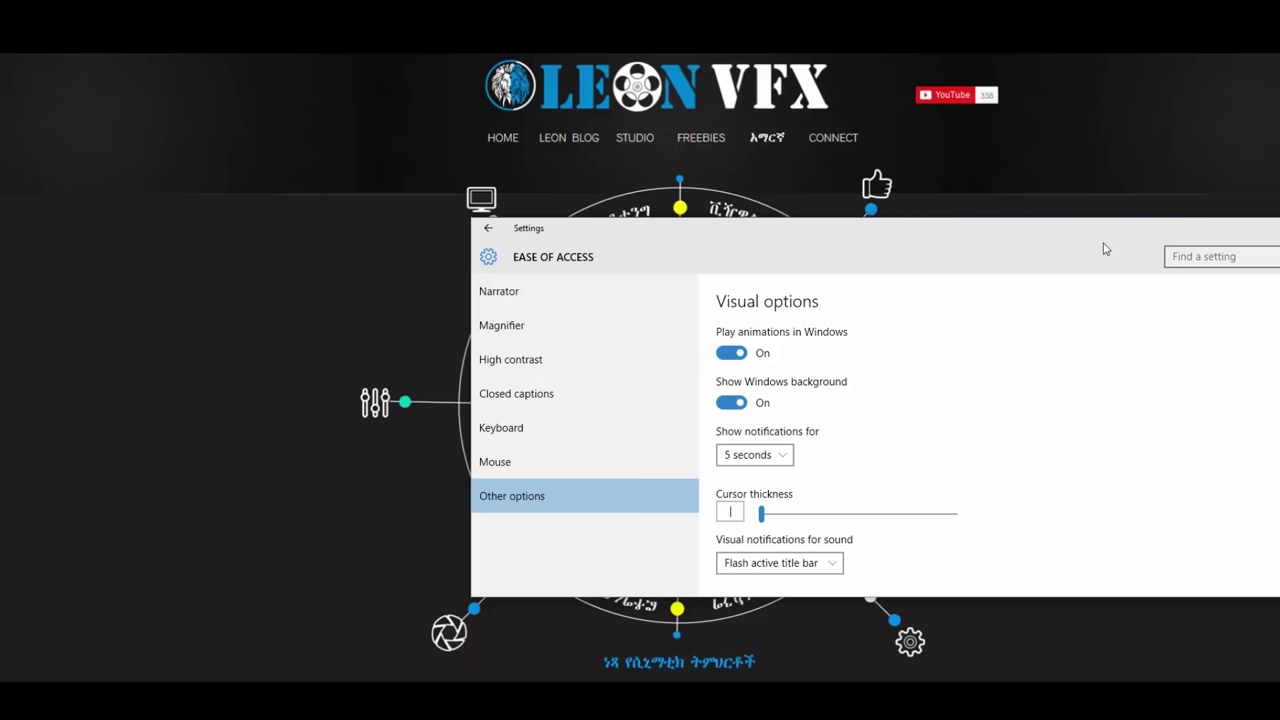
- Maximize the Settings window, revisit the Ease of Access pages from Mouse back to Magnifier, and return to the Settings home page
{"action": "double_click", "coordinate": [1226, 230]}
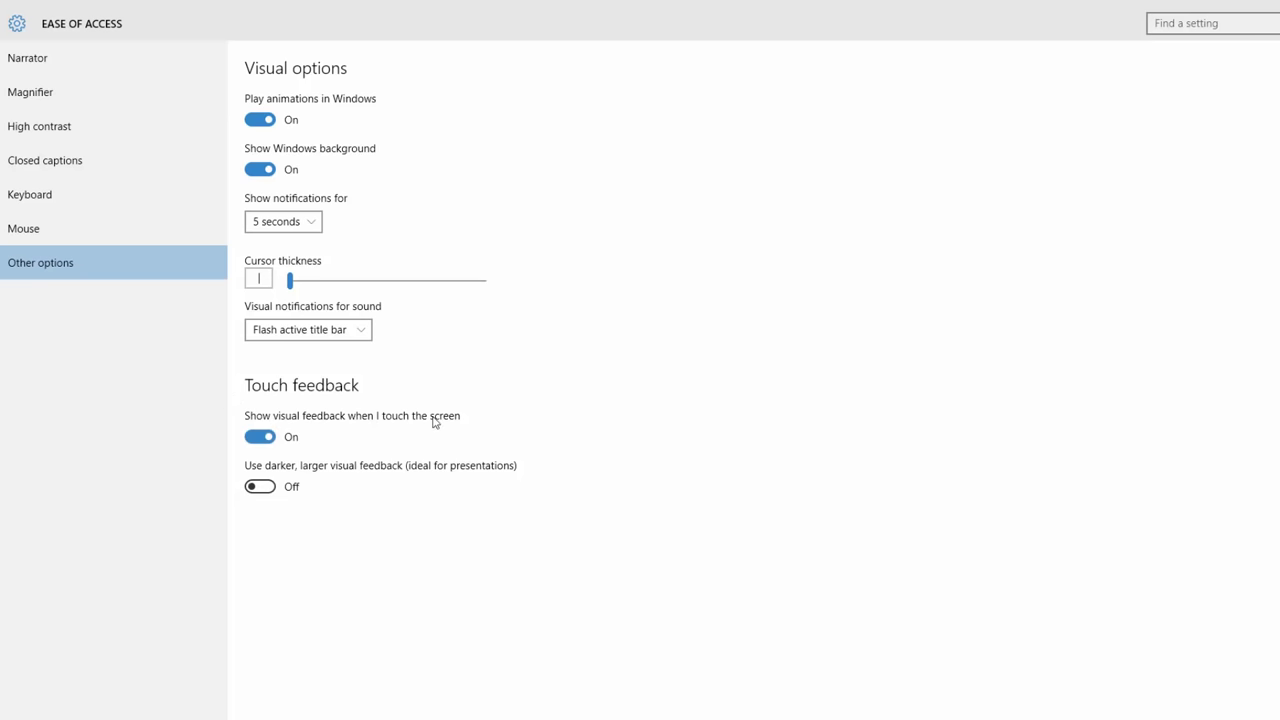
{"action": "left_click", "coordinate": [40, 229]}
{"action": "left_click", "coordinate": [48, 194]}
{"action": "left_click", "coordinate": [53, 163]}
{"action": "left_click", "coordinate": [52, 127]}
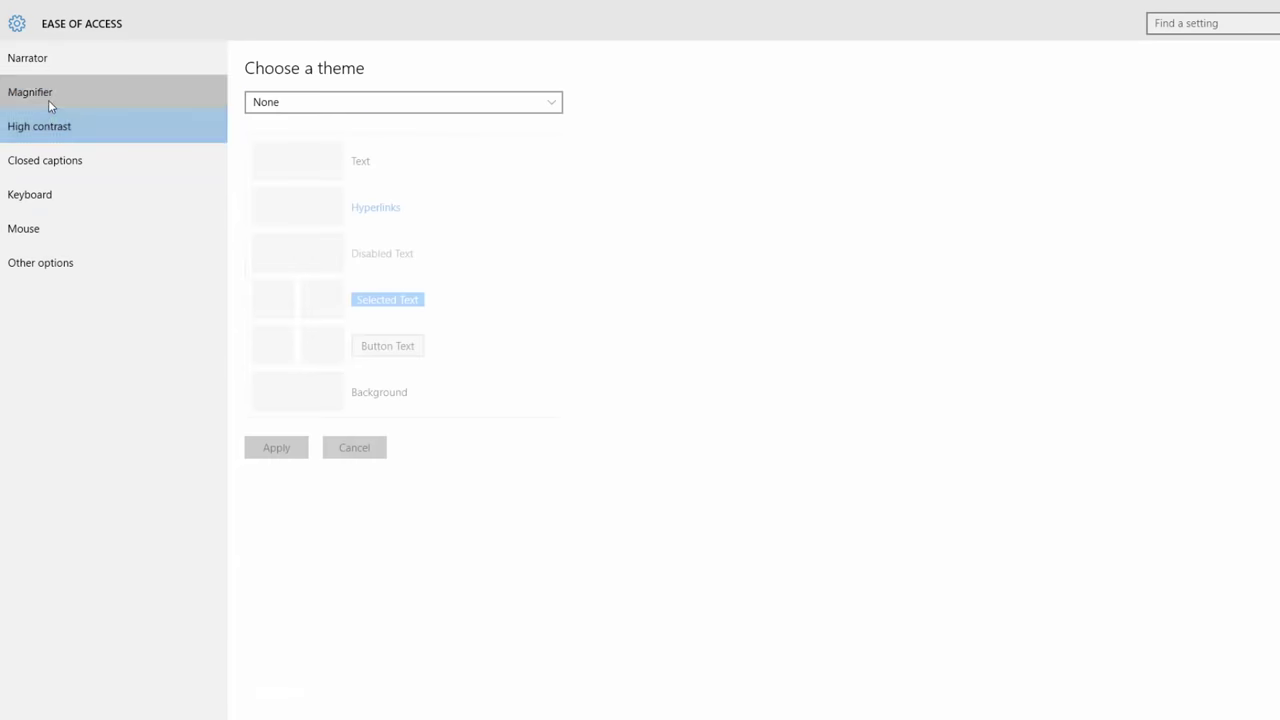
{"action": "left_click", "coordinate": [48, 95]}
{"action": "left_click", "coordinate": [20, 3]}
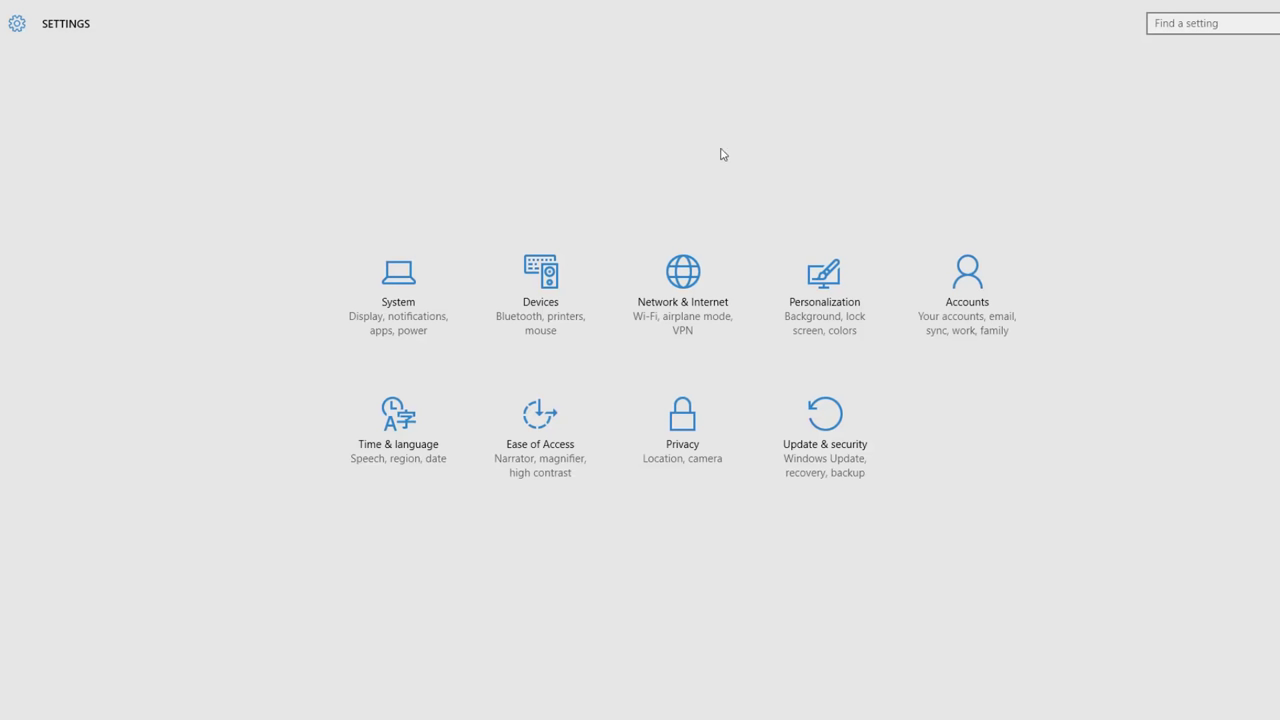
- Recheck the Privacy settings for General, Location, Camera, Microphone, Speech, inking, & typing, and Calendar access
{"action": "left_click", "coordinate": [682, 420]}
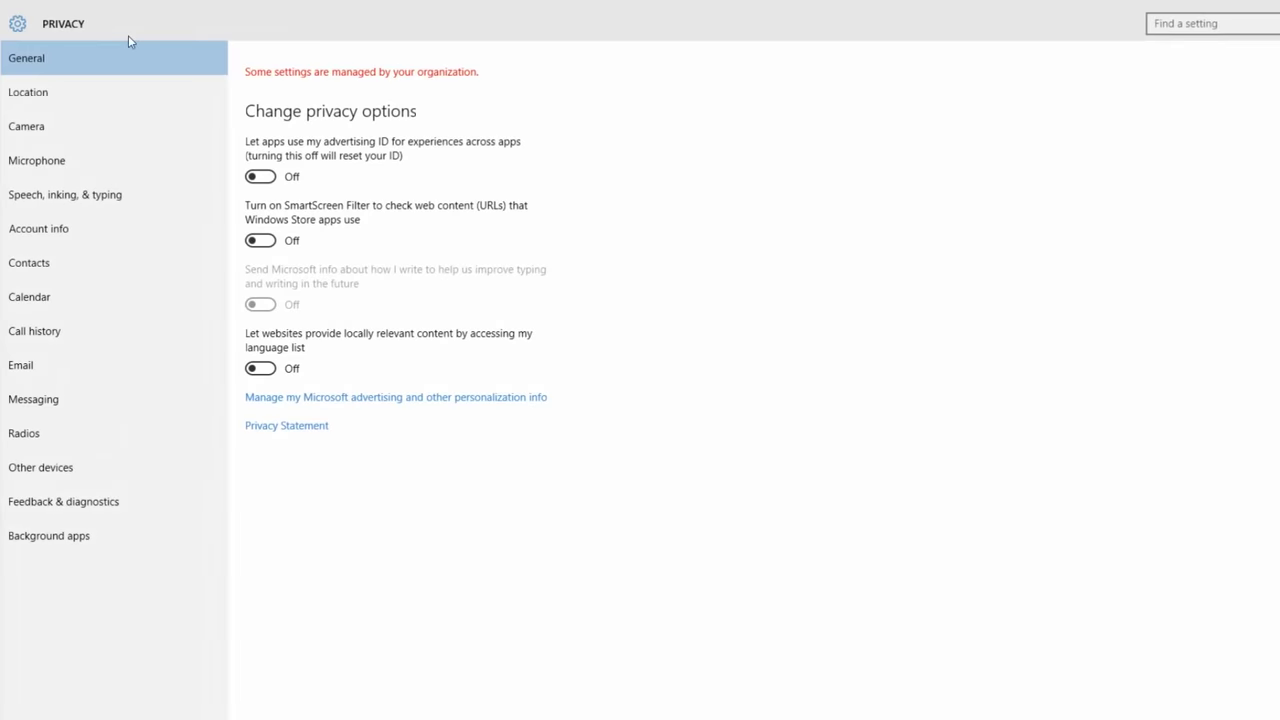
{"action": "left_click", "coordinate": [31, 91]}
{"action": "left_click", "coordinate": [25, 126]}
{"action": "left_click", "coordinate": [13, 160]}
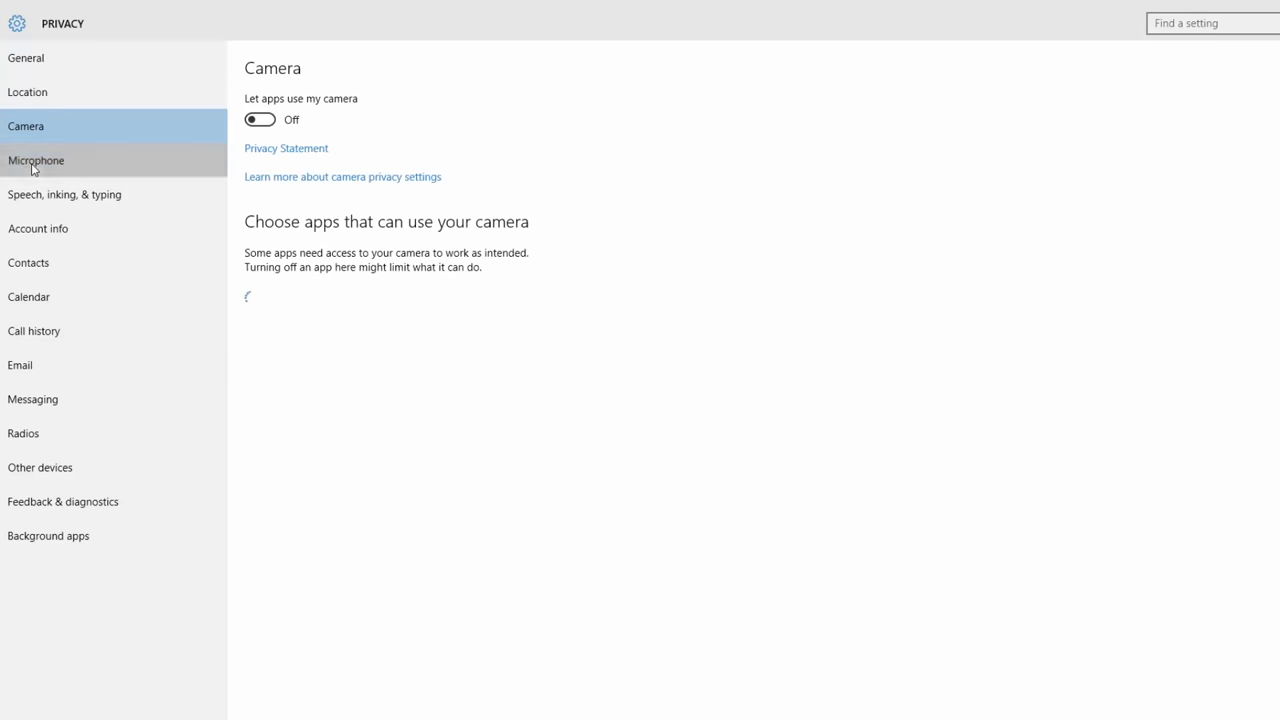
{"action": "left_click", "coordinate": [37, 193]}
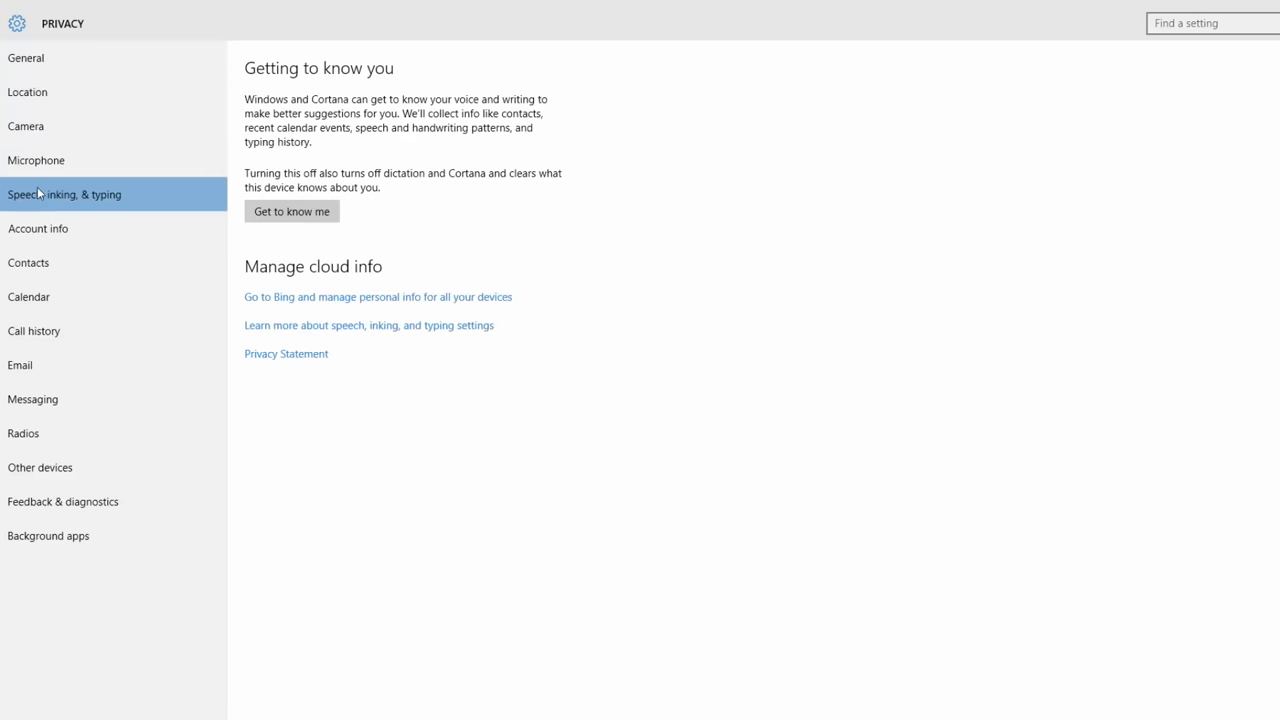
{"action": "left_click", "coordinate": [117, 172]}
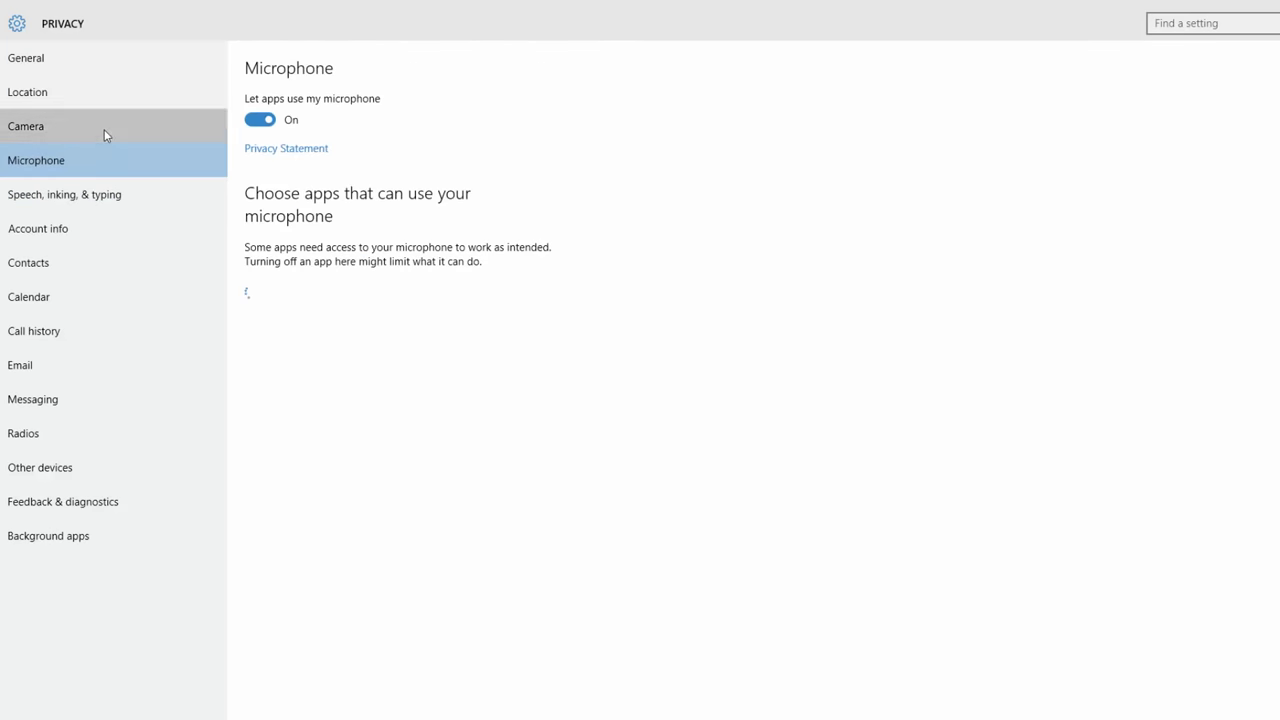
{"action": "left_click", "coordinate": [106, 132]}
{"action": "left_click", "coordinate": [91, 177]}
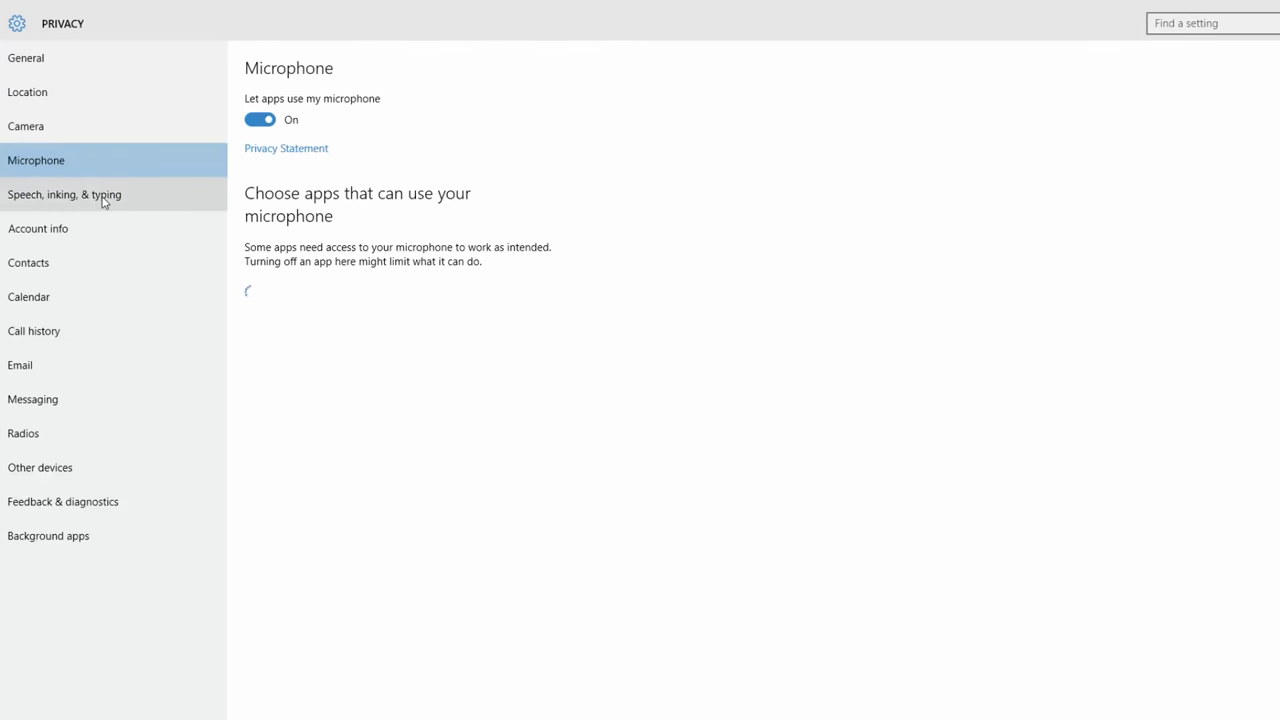
{"action": "left_click", "coordinate": [103, 198]}
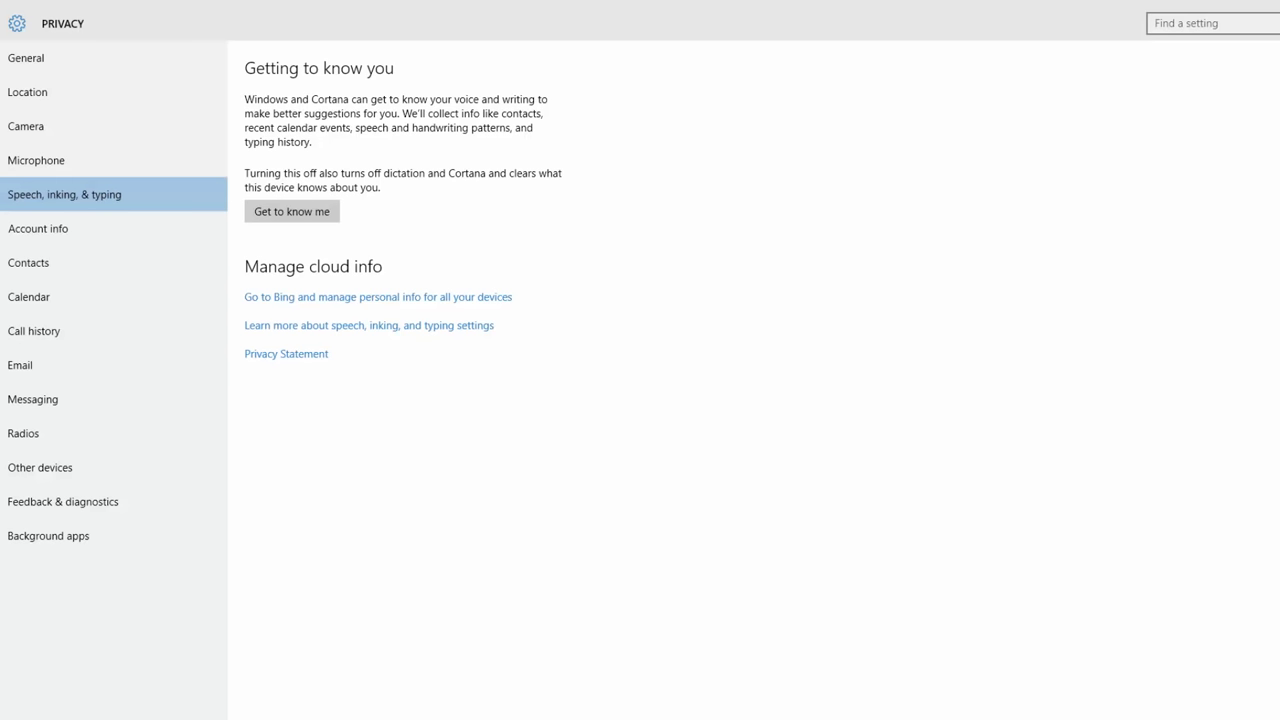
{"action": "left_click", "coordinate": [60, 297]}
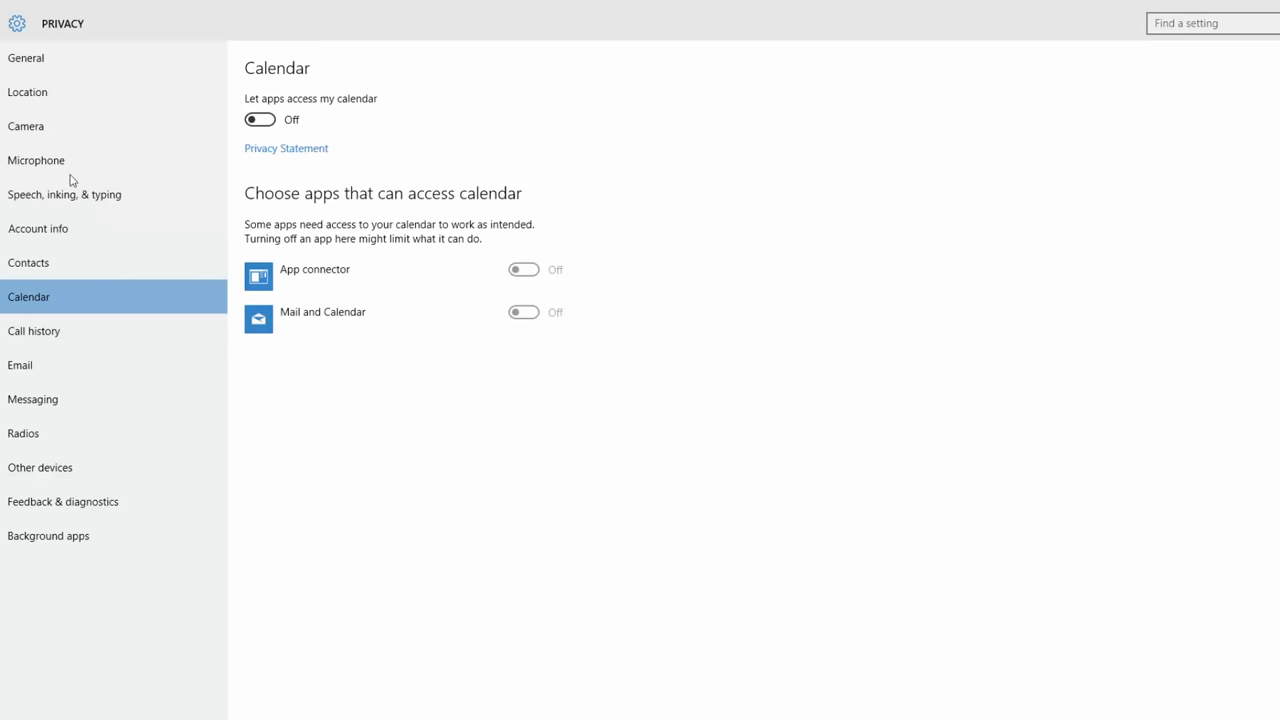